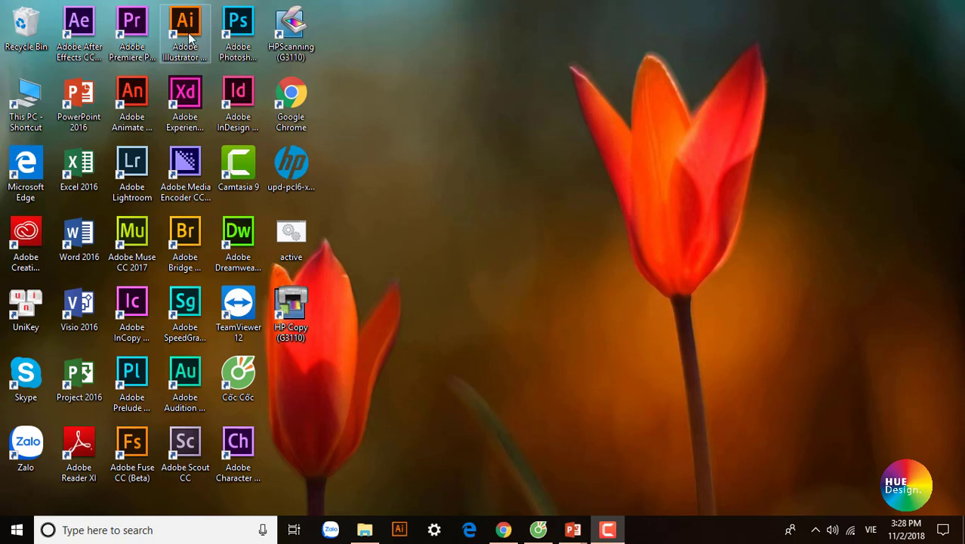
# - Launch Adobe Illustrator CC 2017 from the Start menu's app list
pyautogui.click(17, 529)
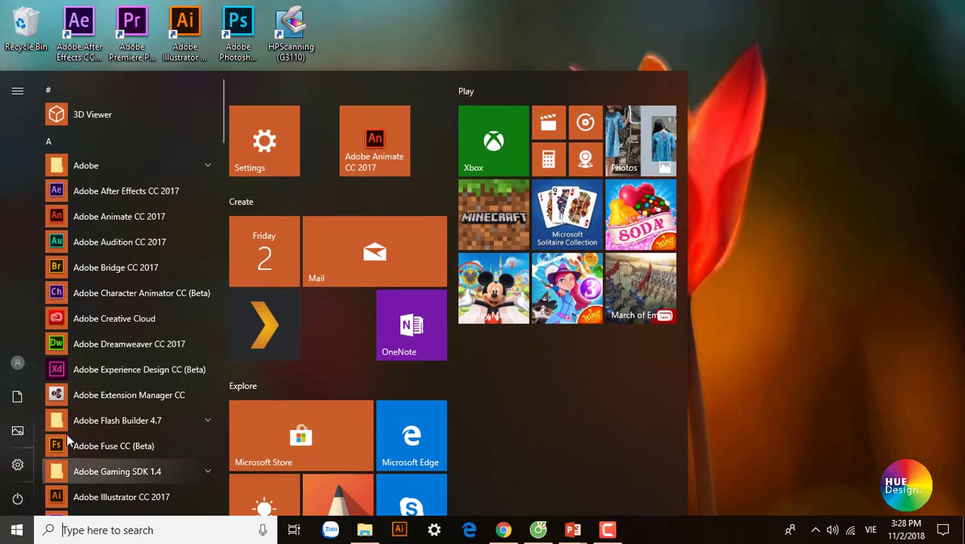
pyautogui.scroll(-3, 106, 220)
pyautogui.scroll(-2, 118, 340)
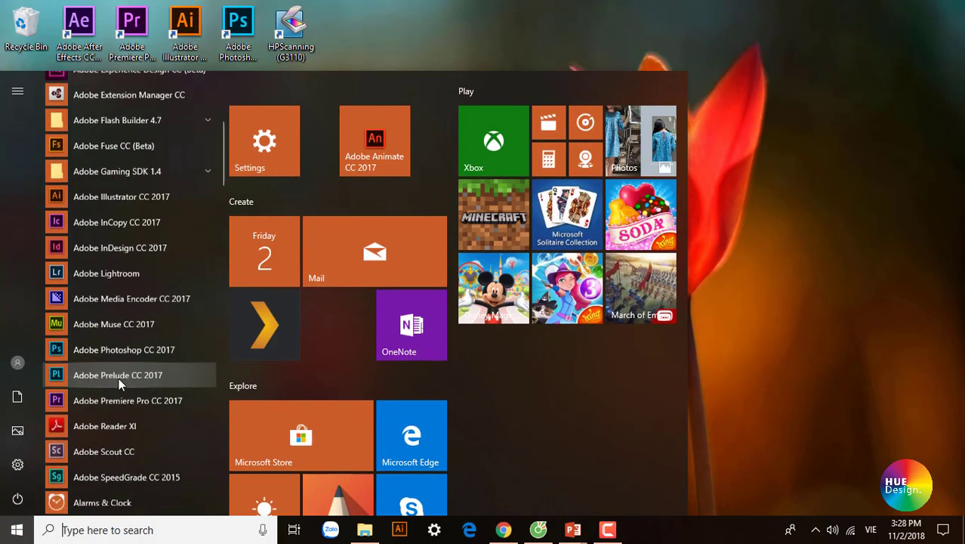
pyautogui.scroll(-2, 122, 383)
pyautogui.scroll(-1, 121, 400)
pyautogui.scroll(3, 114, 382)
pyautogui.scroll(1, 114, 379)
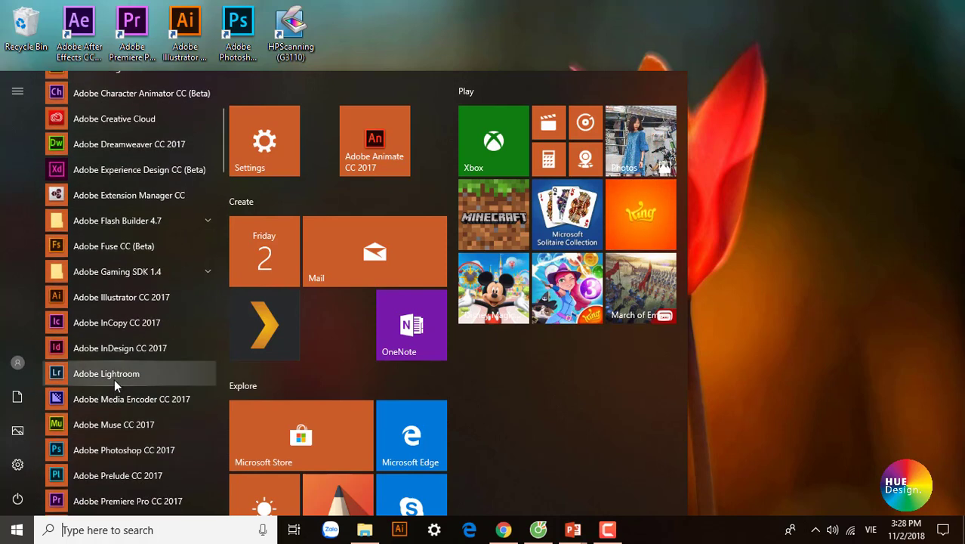
pyautogui.scroll(2, 114, 379)
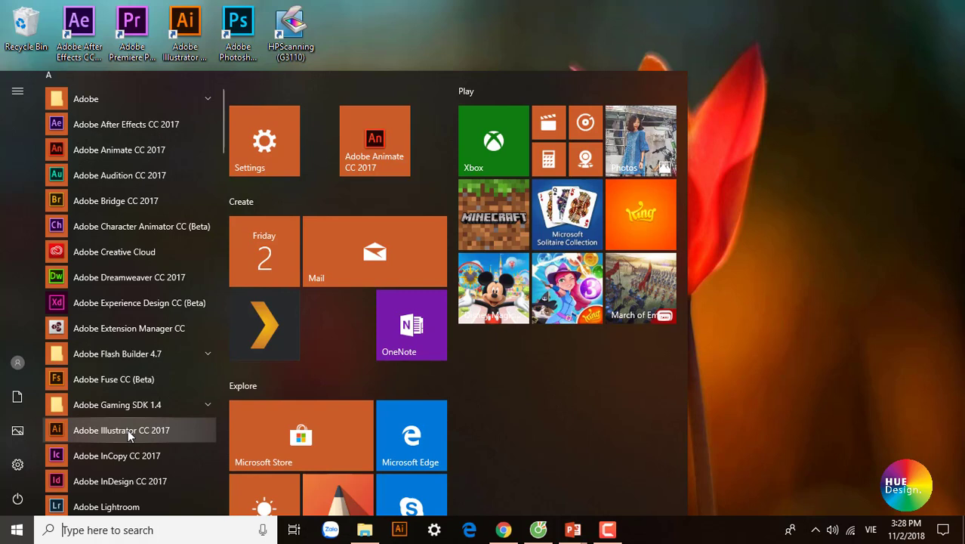
pyautogui.click(816, 269)
pyautogui.click(188, 26)
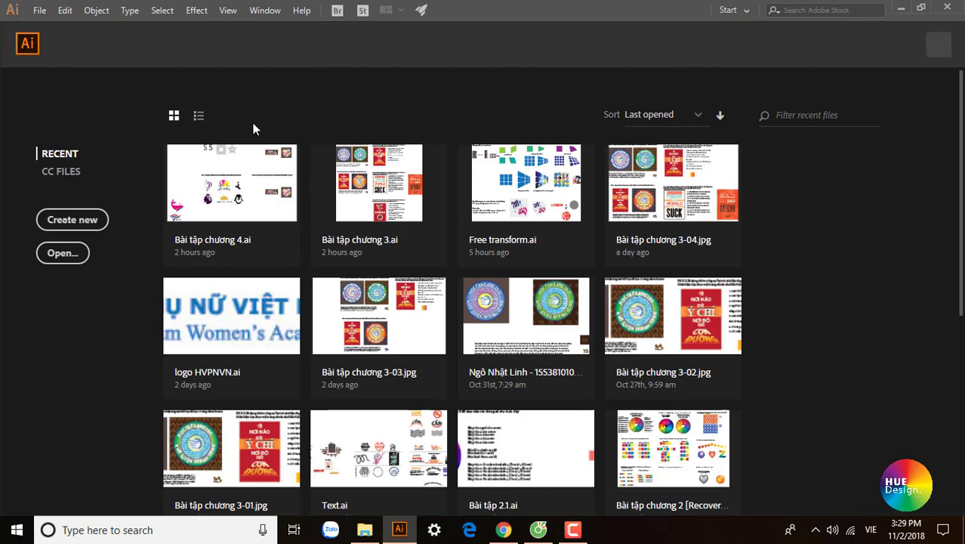
# - Bring up the Open dialog, browse up to the Bài tập folder, then cancel it
pyautogui.click(40, 10)
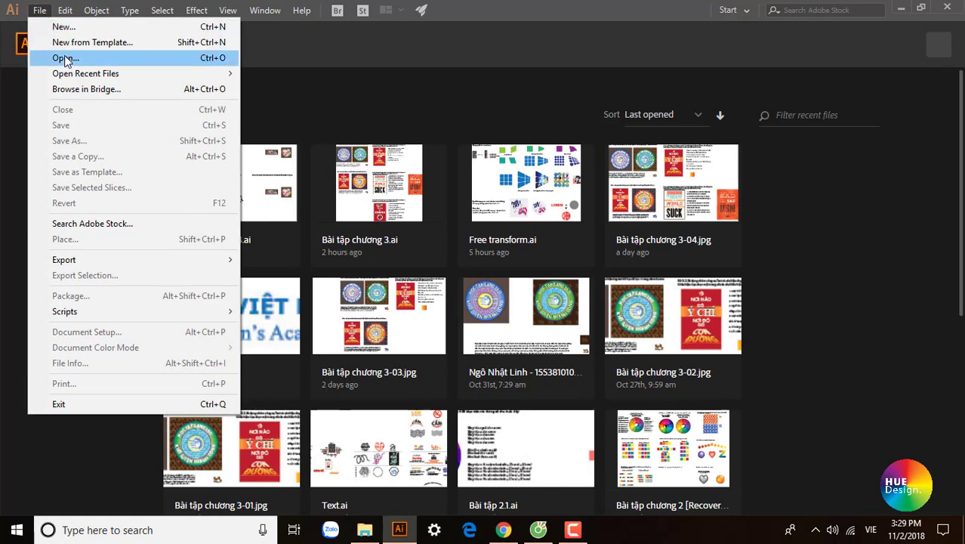
pyautogui.hotkey('ctrl', 'o')
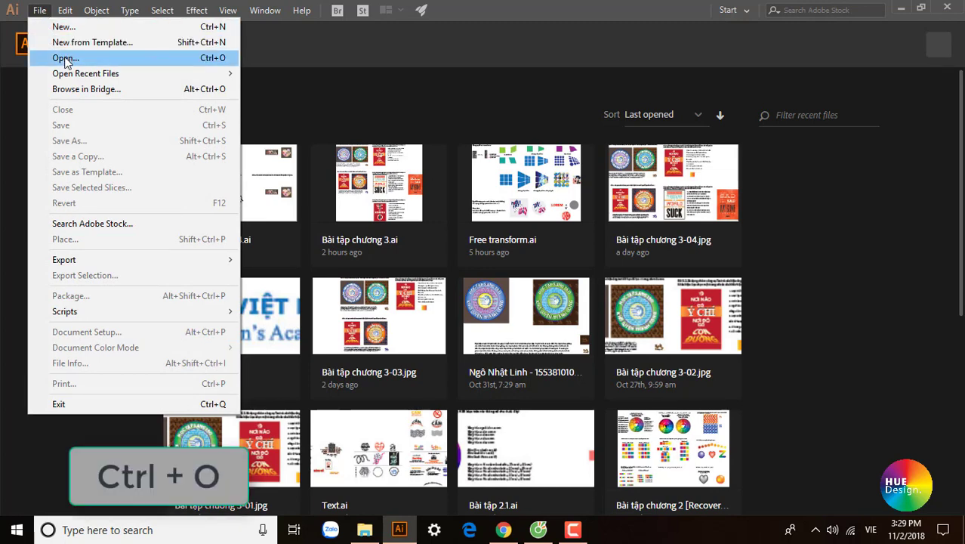
pyautogui.click(65, 59)
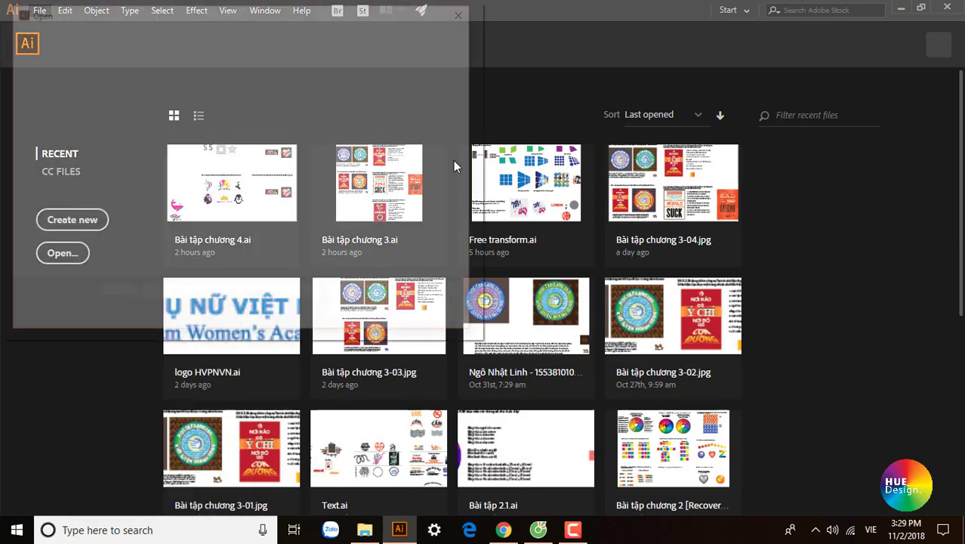
pyautogui.scroll(-2, 254, 219)
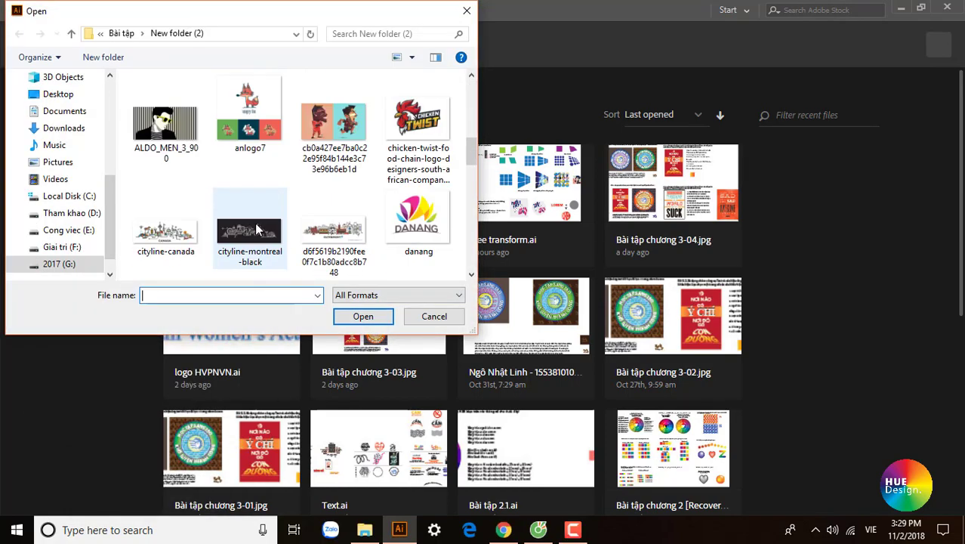
pyautogui.scroll(2, 254, 215)
pyautogui.click(121, 33)
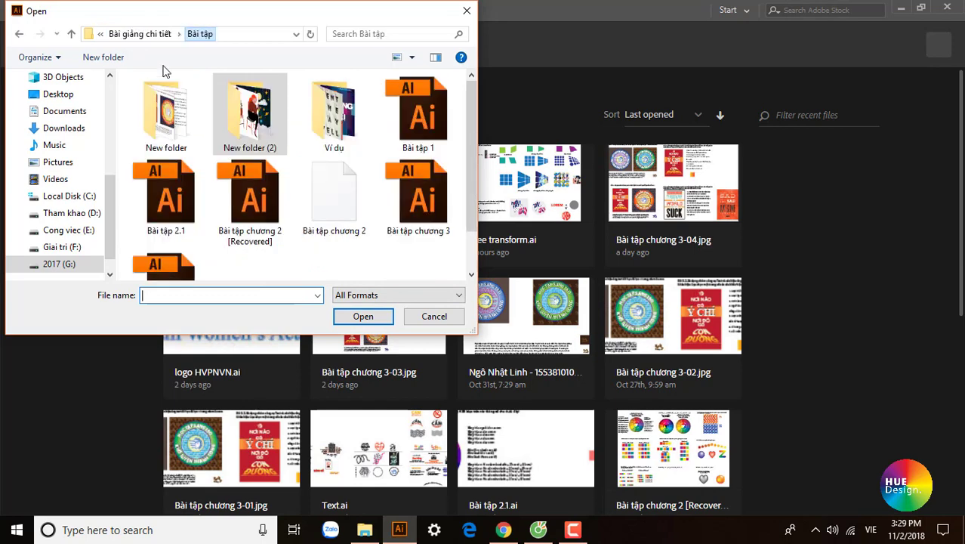
pyautogui.scroll(-1, 244, 213)
pyautogui.scroll(1, 370, 243)
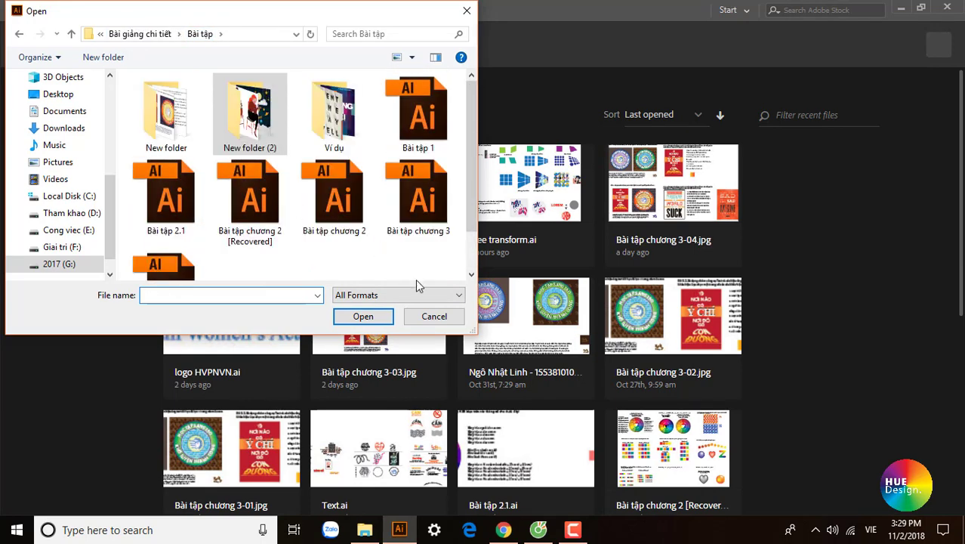
pyautogui.click(434, 316)
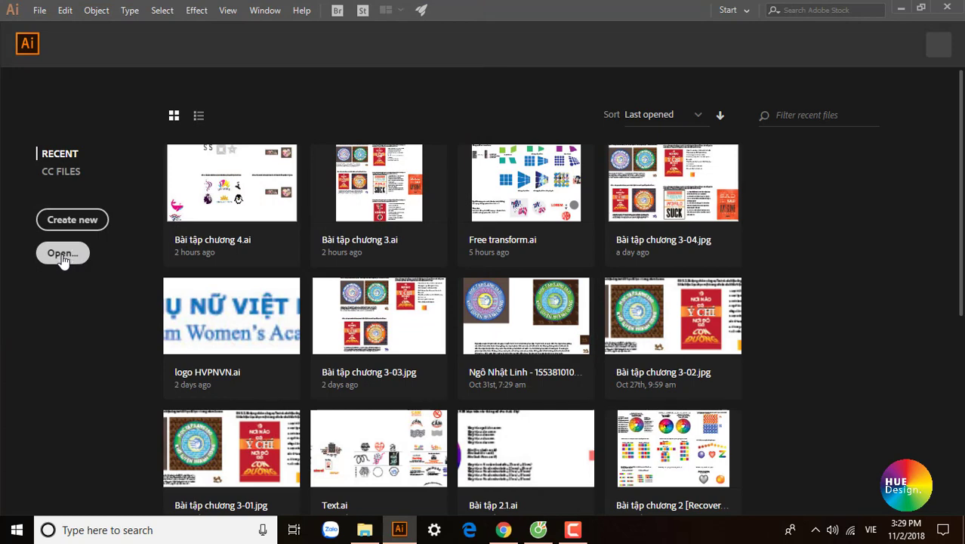
# - Reopen the dialog and open the Bài tập 1 file from the Bài tập folder
pyautogui.click(68, 258)
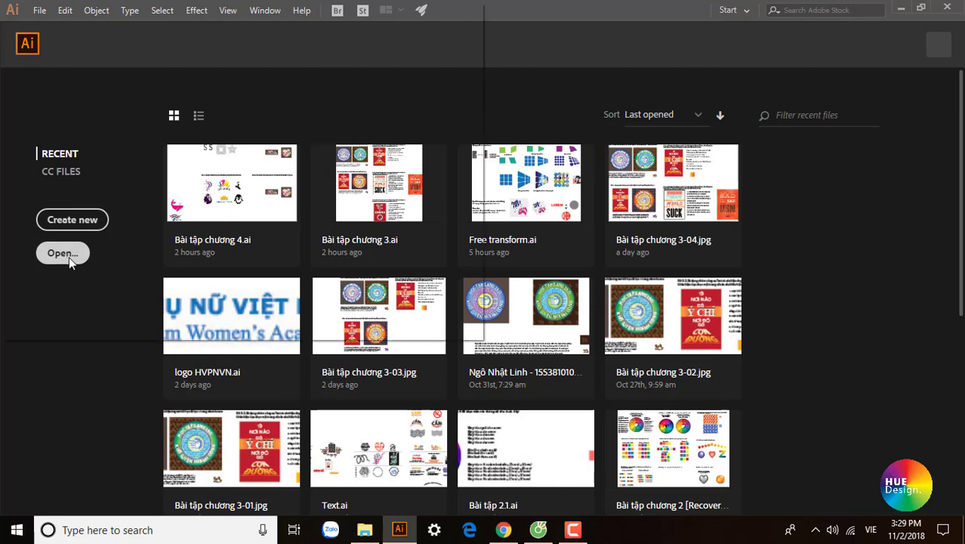
pyautogui.scroll(-3, 288, 195)
pyautogui.click(71, 33)
pyautogui.click(71, 33)
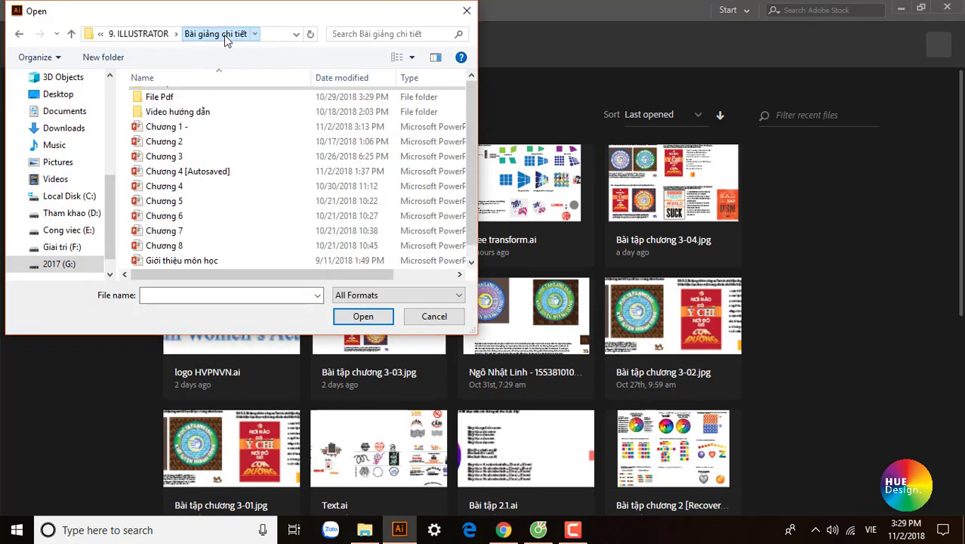
pyautogui.doubleClick(165, 103)
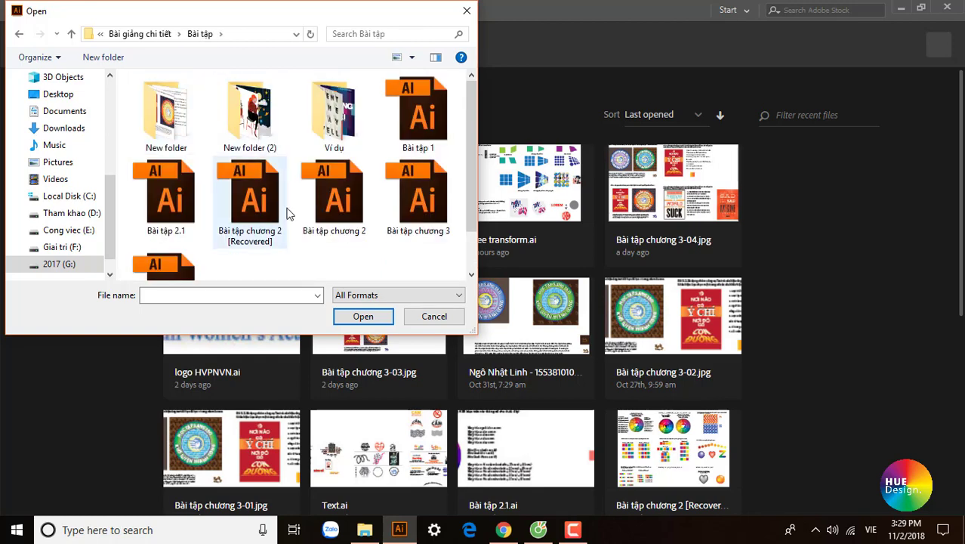
pyautogui.click(418, 114)
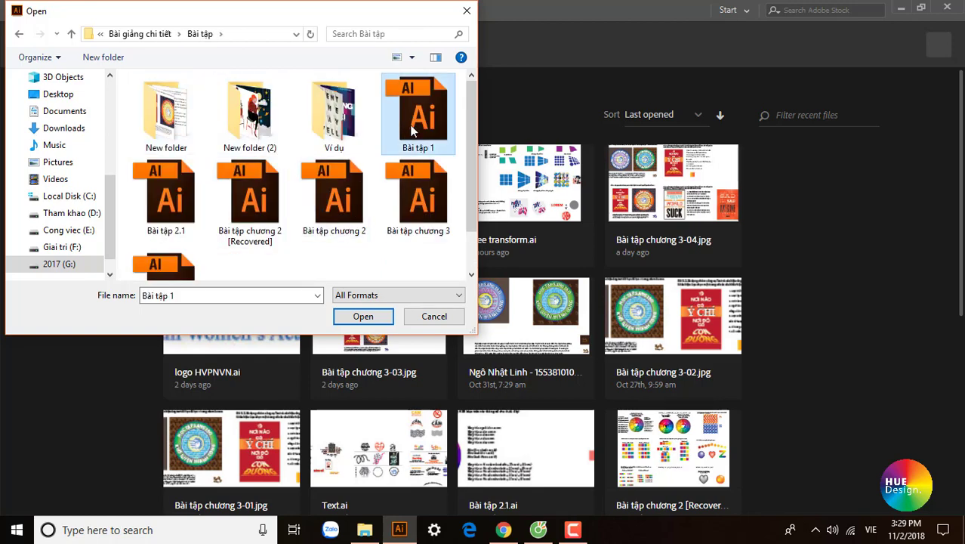
pyautogui.click(363, 318)
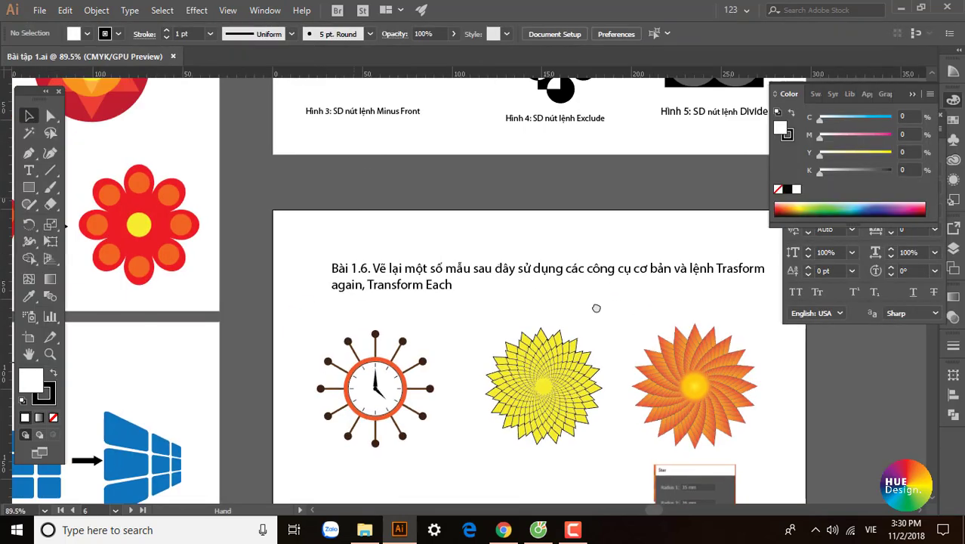
# - Pan from the Bài 1.6 drawings over to the Bài 1.1 shapes, then close Bài tập 1
pyautogui.moveTo(595, 306)
pyautogui.mouseDown()
pyautogui.moveTo(534, 332)
pyautogui.moveTo(545, 371)
pyautogui.moveTo(420, 351)
pyautogui.mouseUp()
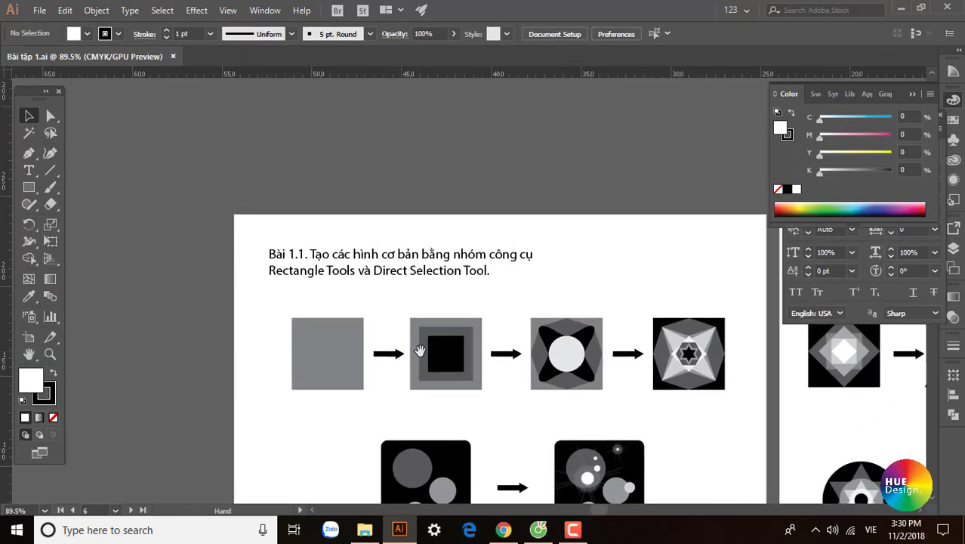
pyautogui.scroll(-2, 405, 292)
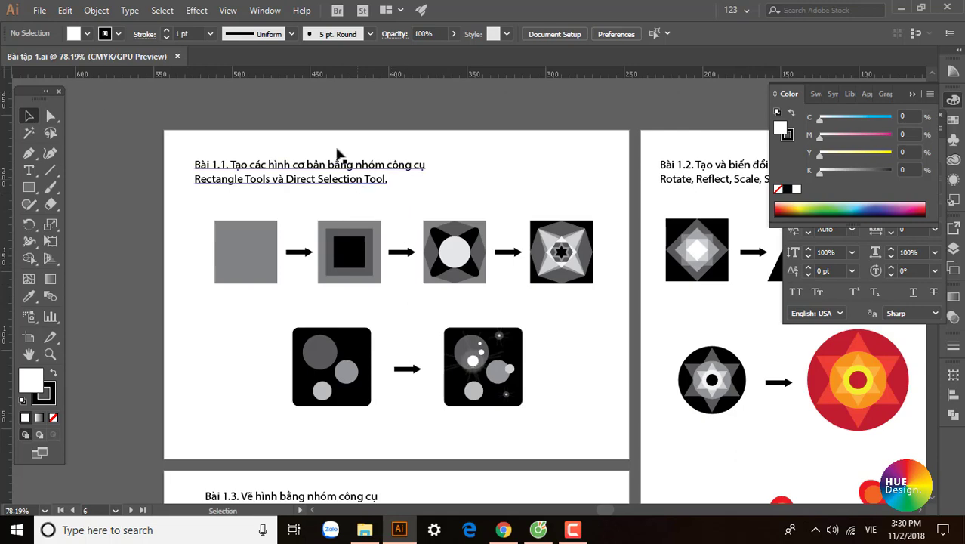
pyautogui.press('space')
pyautogui.moveTo(311, 228); pyautogui.dragTo(306, 213)
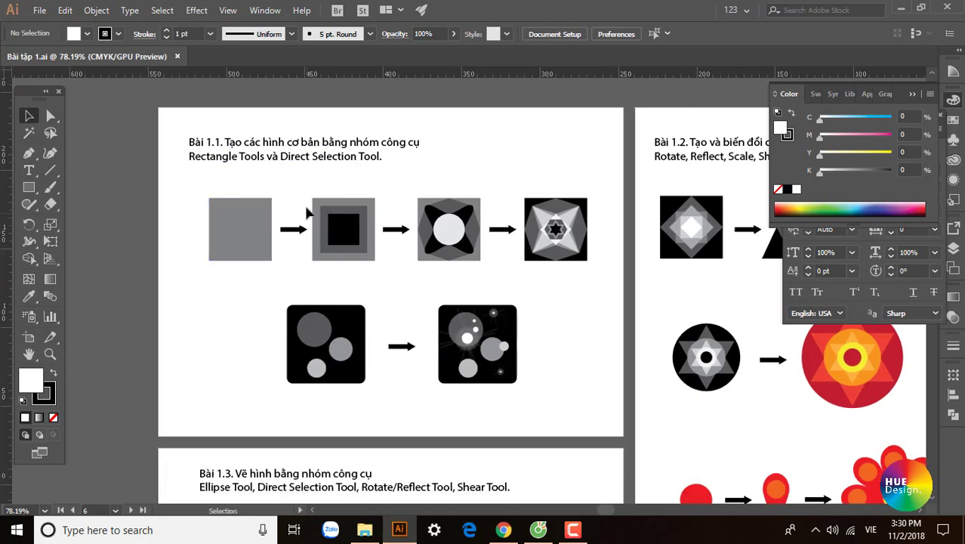
pyautogui.press('space')
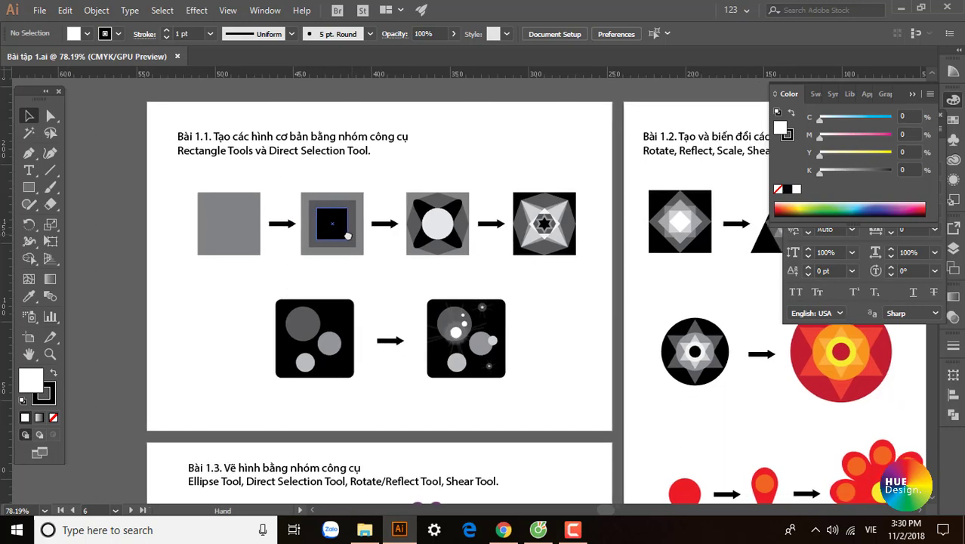
pyautogui.moveTo(369, 241)
pyautogui.mouseDown()
pyautogui.moveTo(336, 237)
pyautogui.moveTo(374, 259)
pyautogui.mouseUp()
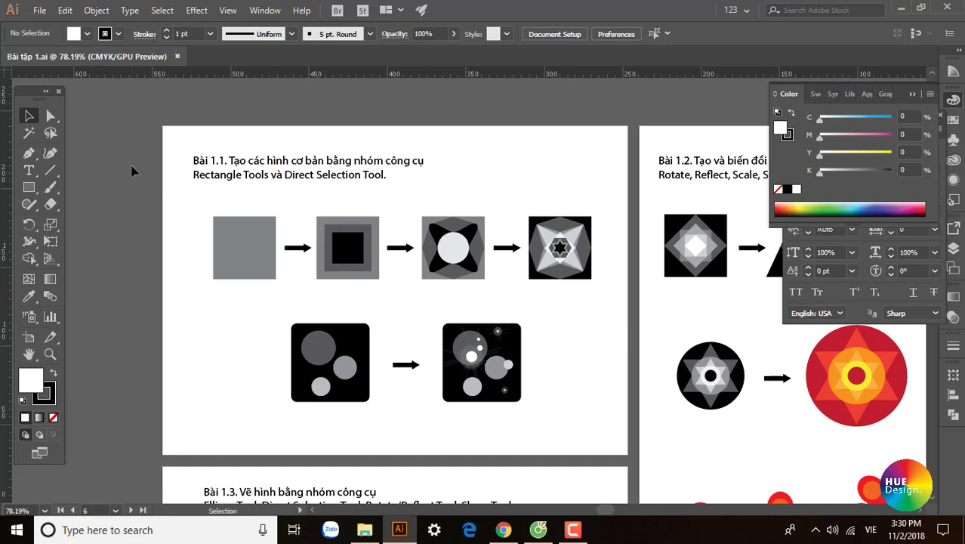
pyautogui.press('a')
pyautogui.hotkey('ctrl', 'n')
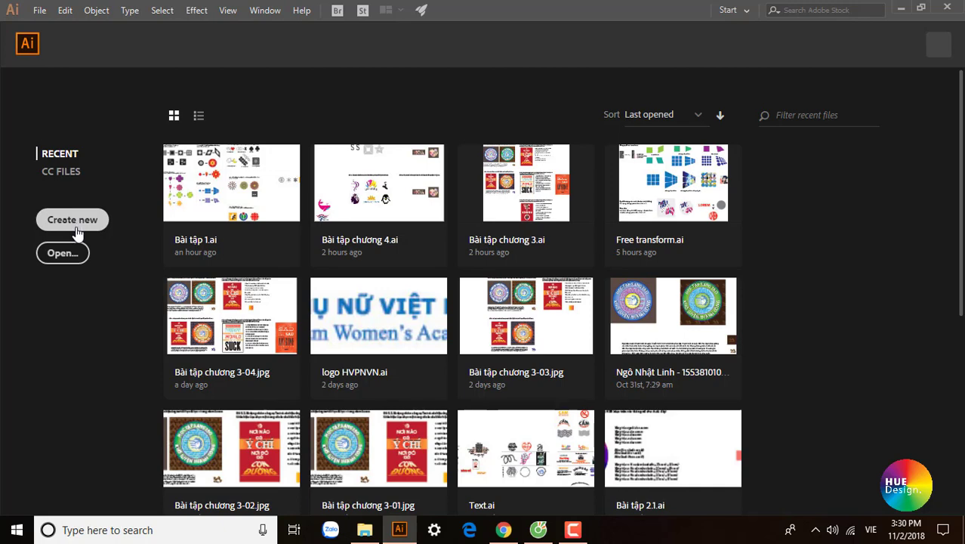
# - Choose File > New to bring up the A4, 297 × 210 mm, 2-artboard settings
pyautogui.click(38, 11)
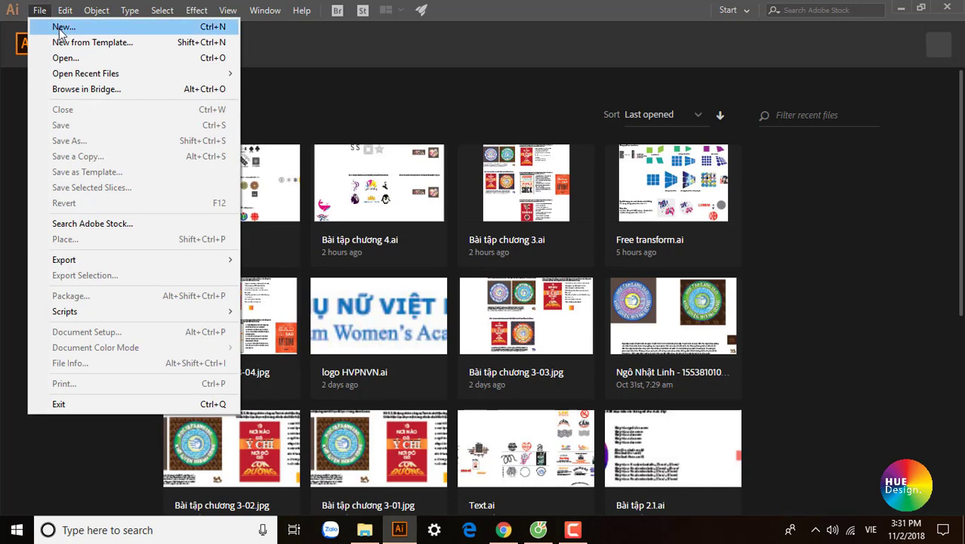
pyautogui.click(60, 30)
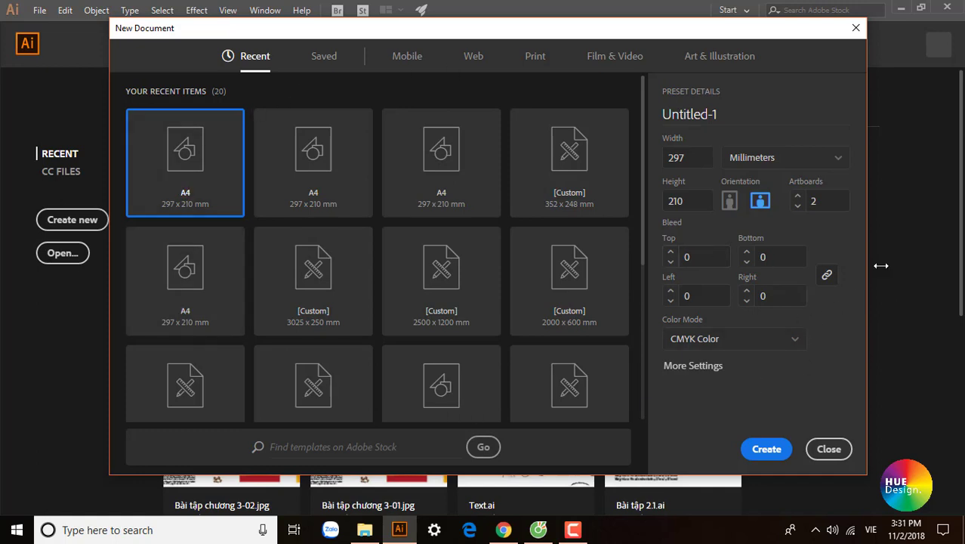
# - Rename the new document to 'file moi 1' and check its width and height fields
pyautogui.click(734, 114)
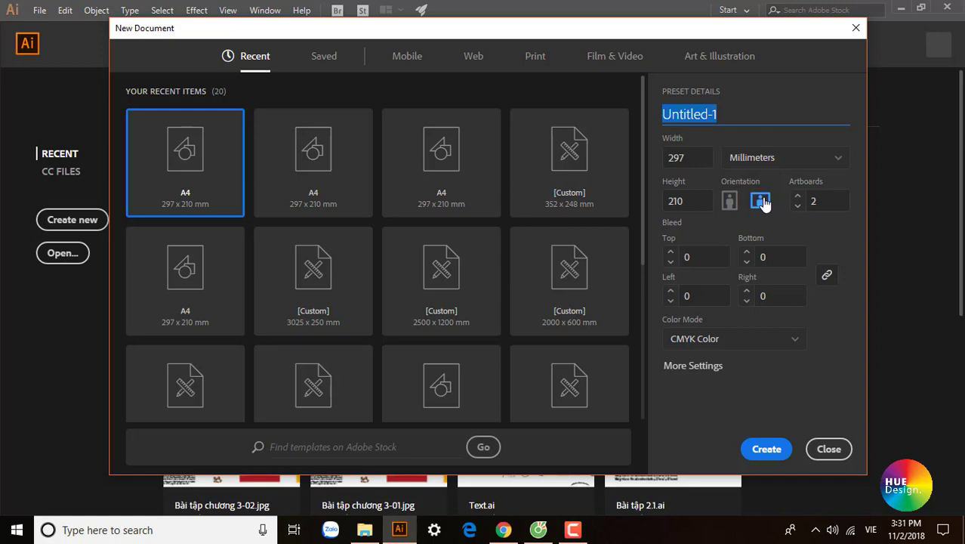
pyautogui.write('file ')
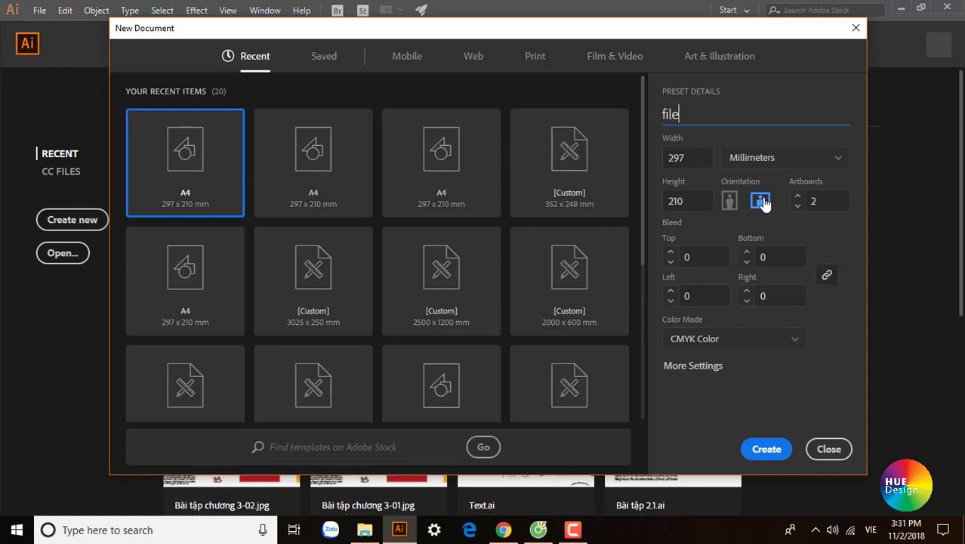
pyautogui.write('moi 1')
pyautogui.click(698, 155)
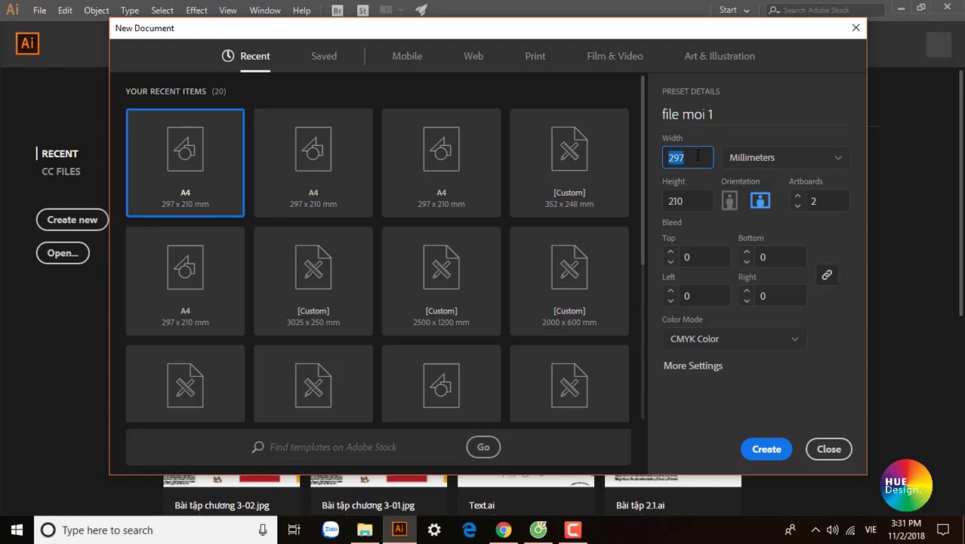
pyautogui.click(693, 201)
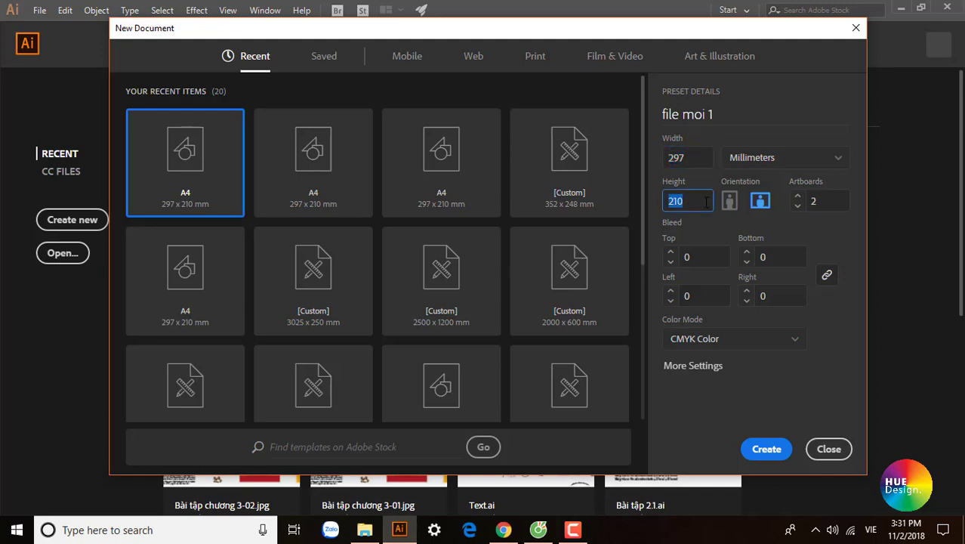
pyautogui.click(683, 157)
pyautogui.click(692, 201)
pyautogui.click(676, 157)
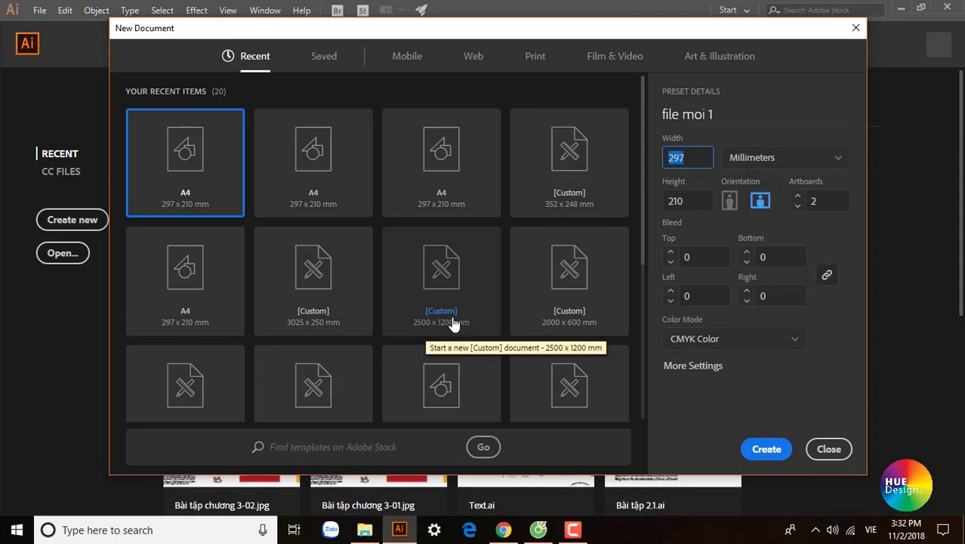
# - Scroll the recent presets, then select the 297 mm width value for replacing
pyautogui.scroll(-3, 462, 262)
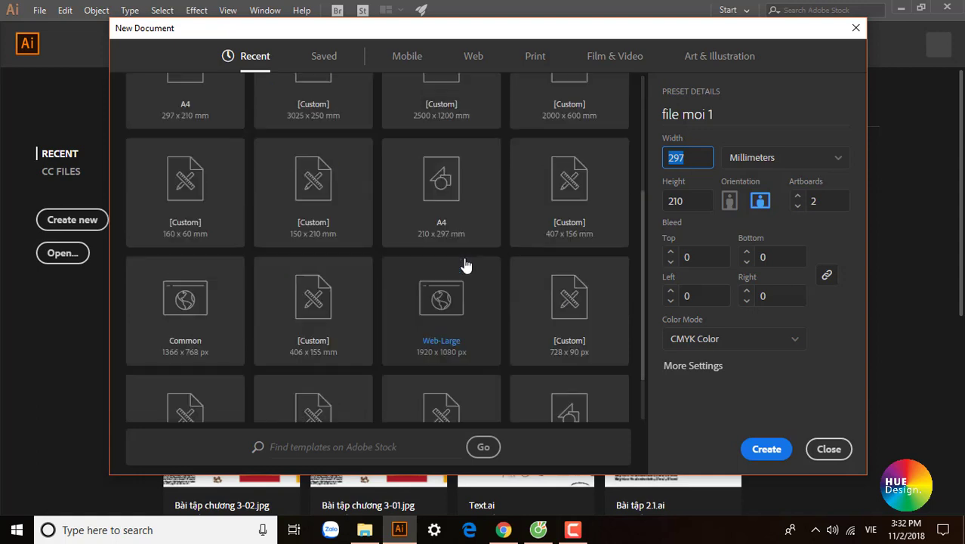
pyautogui.scroll(3, 463, 242)
pyautogui.click(698, 158)
pyautogui.doubleClick(698, 157)
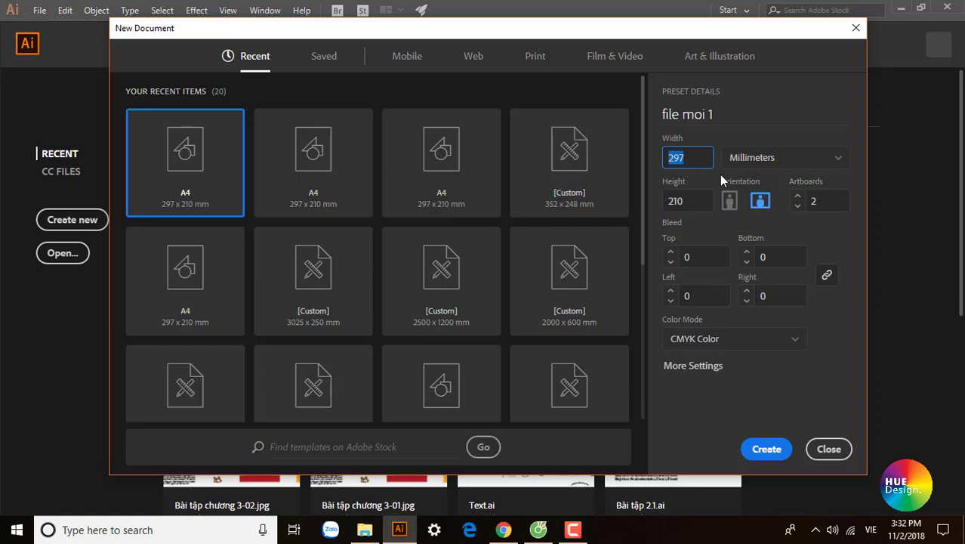
pyautogui.write('300')
pyautogui.press('Tab')
pyautogui.write('300')
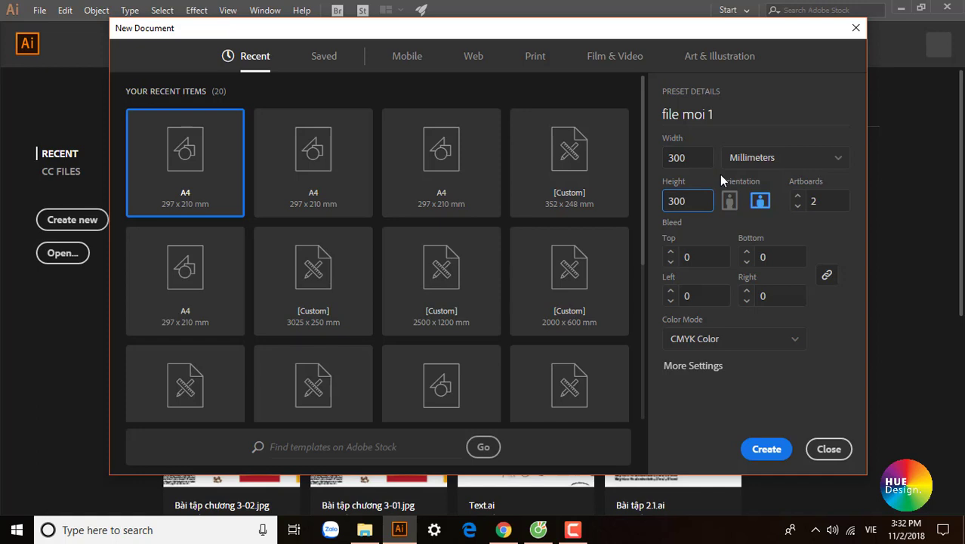
pyautogui.click(738, 160)
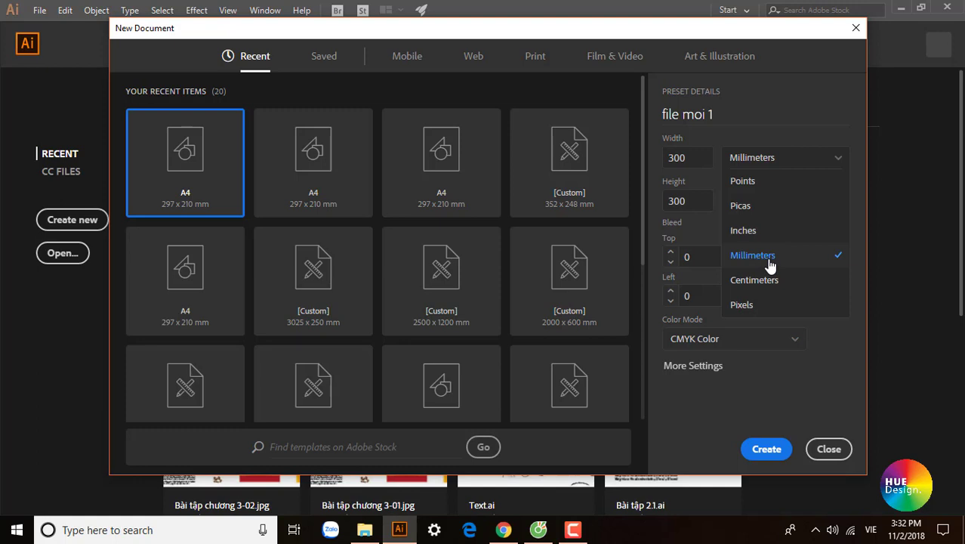
pyautogui.click(778, 157)
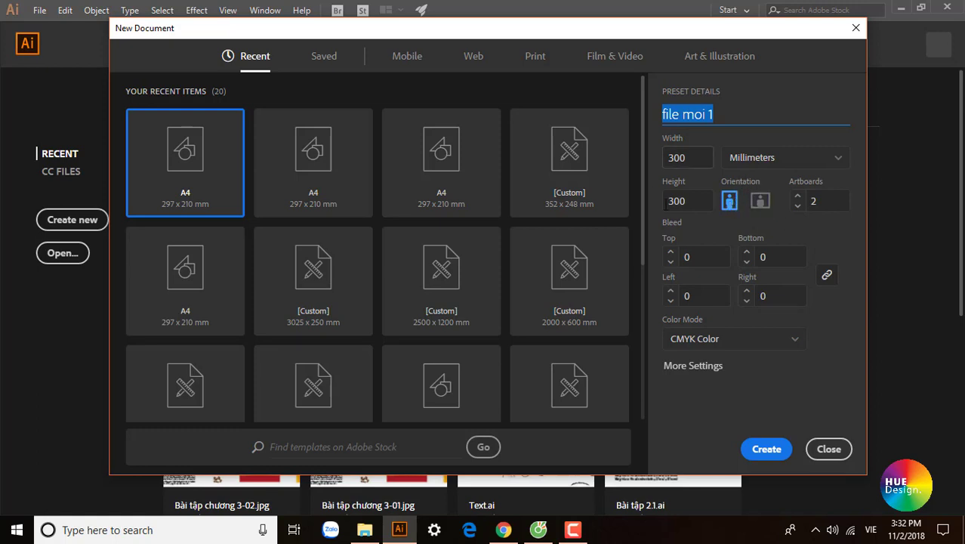
pyautogui.click(692, 196)
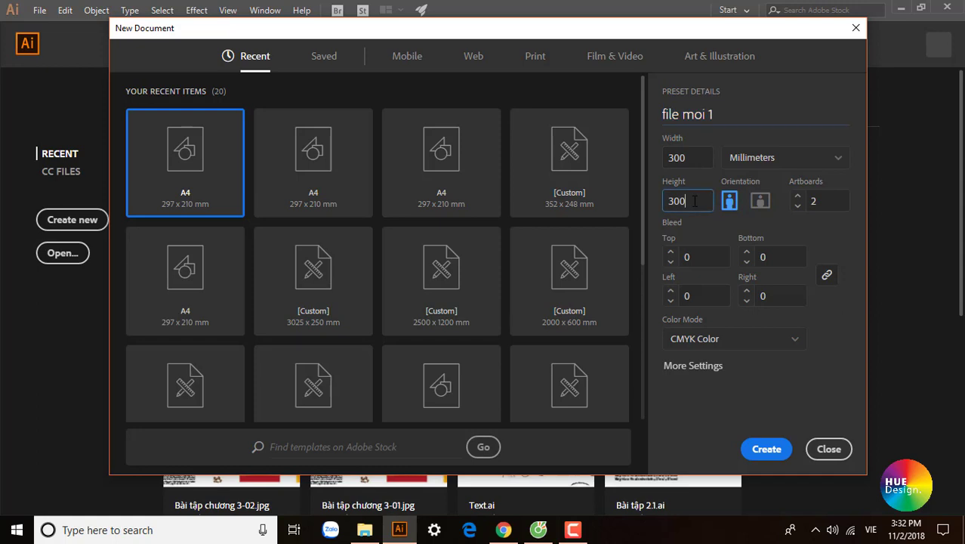
pyautogui.click(700, 156)
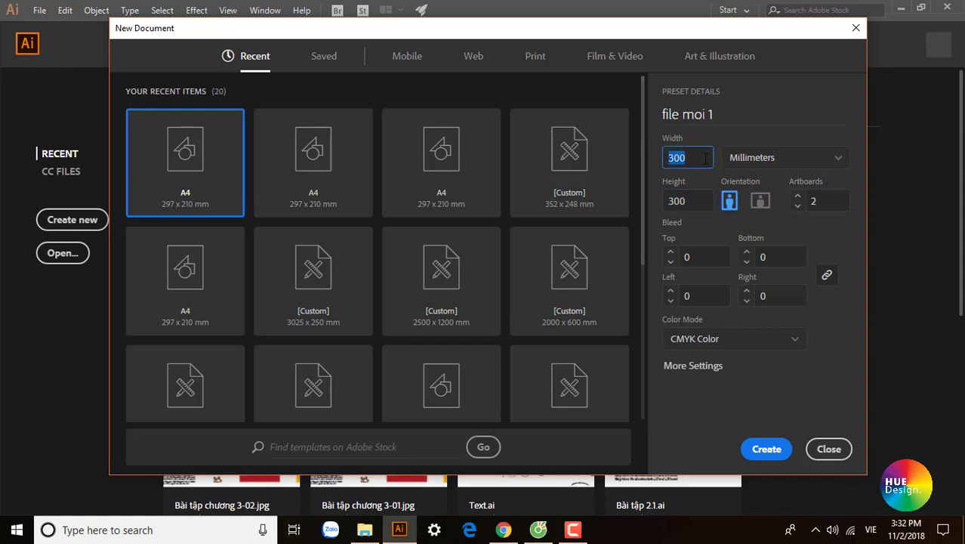
pyautogui.write('2')
pyautogui.write('10')
pyautogui.press('Tab')
pyautogui.write('2')
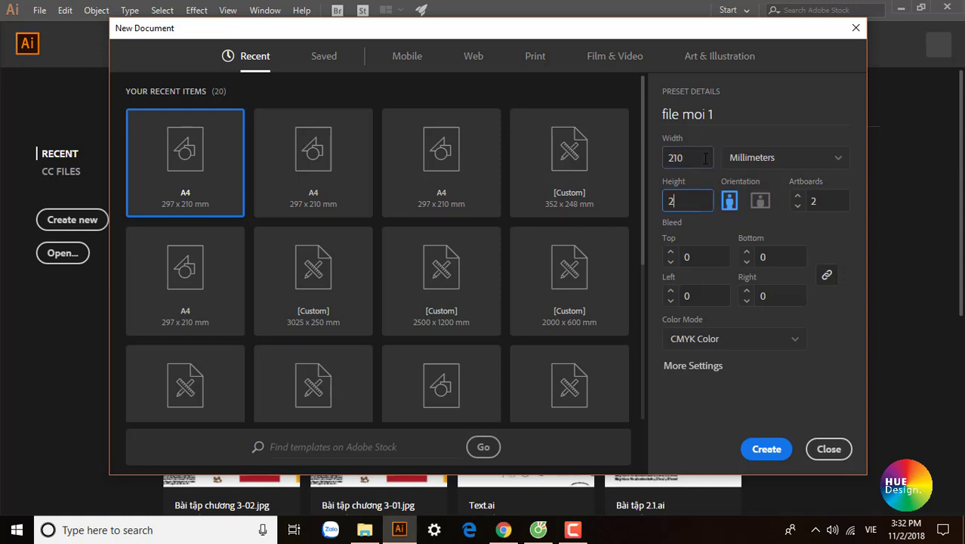
pyautogui.write('97')
pyautogui.click(759, 202)
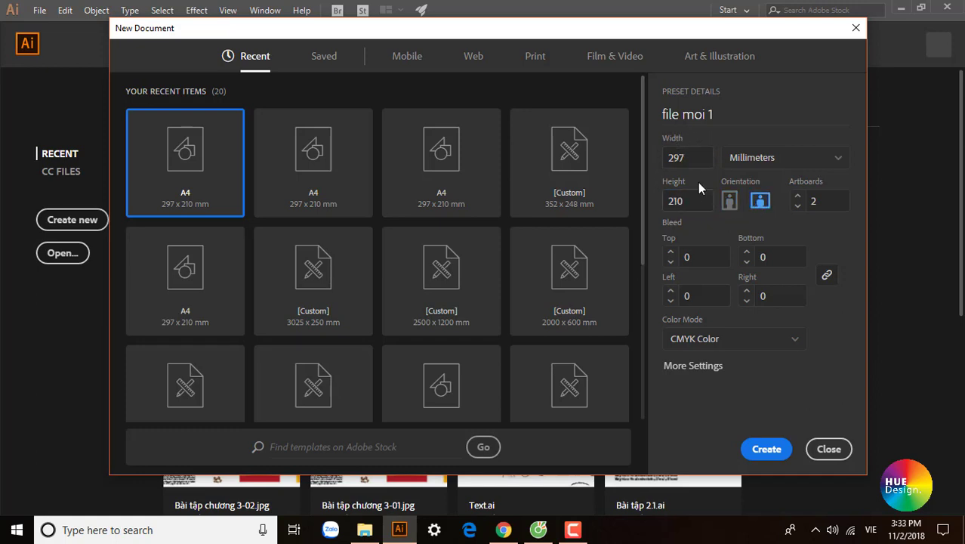
# - Step the artboard count up to 3 and back down to 2
pyautogui.click(827, 201)
pyautogui.click(797, 197)
pyautogui.click(797, 205)
pyautogui.click(797, 197)
pyautogui.click(798, 197)
pyautogui.click(797, 206)
# - Link the bleed fields and set a 2 mm bleed on all four sides
pyautogui.click(697, 256)
pyautogui.click(773, 257)
pyautogui.click(697, 258)
pyautogui.click(827, 277)
pyautogui.write('2')
pyautogui.click(730, 295)
# - Keep the colour mode set to CMYK Color
pyautogui.click(738, 348)
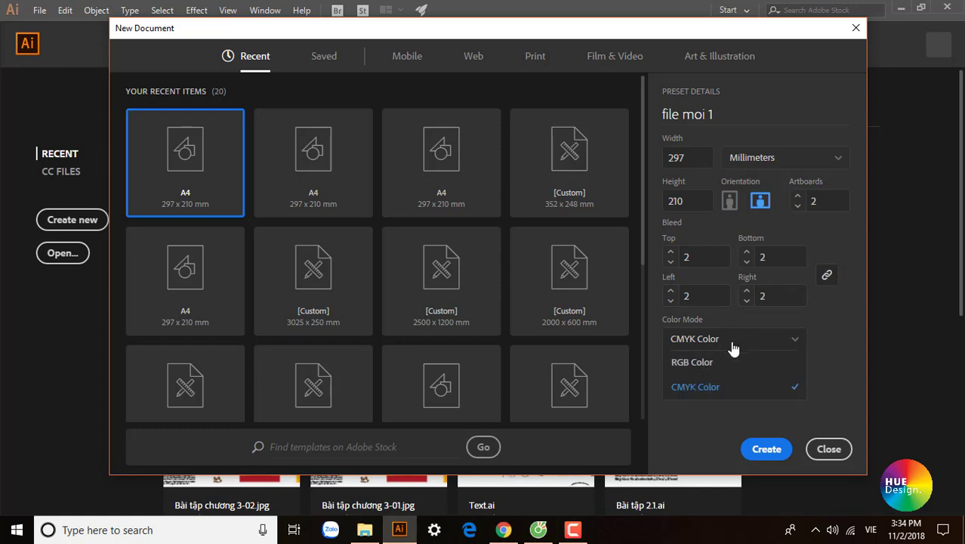
pyautogui.click(708, 393)
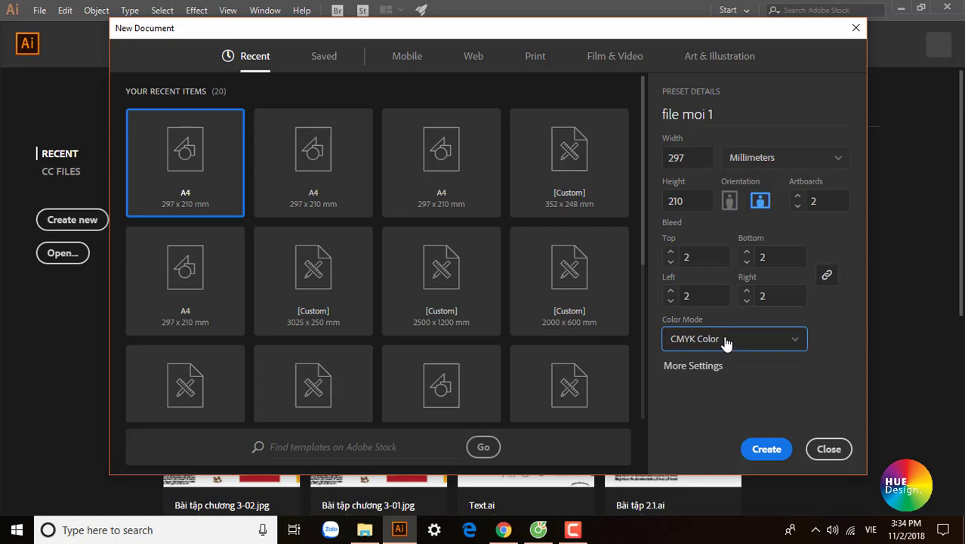
pyautogui.click(726, 343)
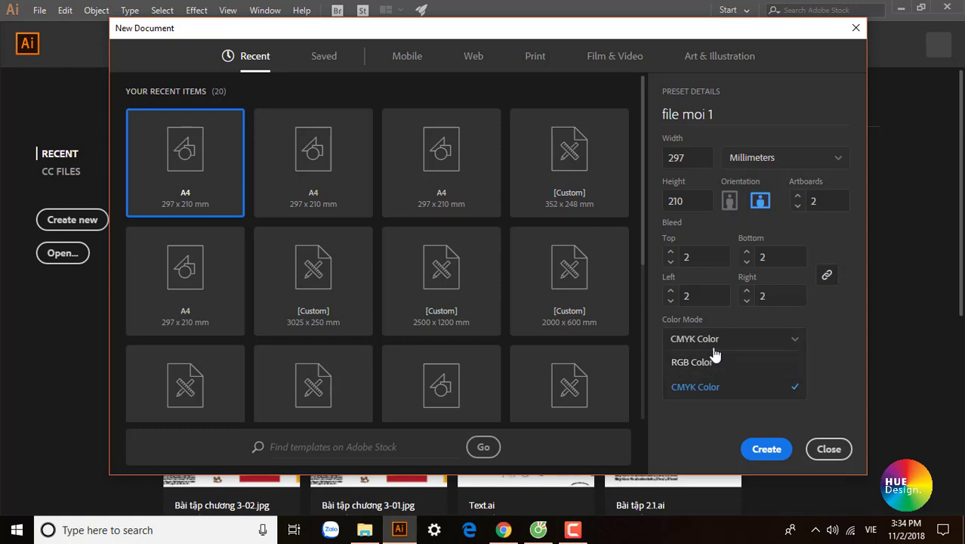
pyautogui.click(695, 374)
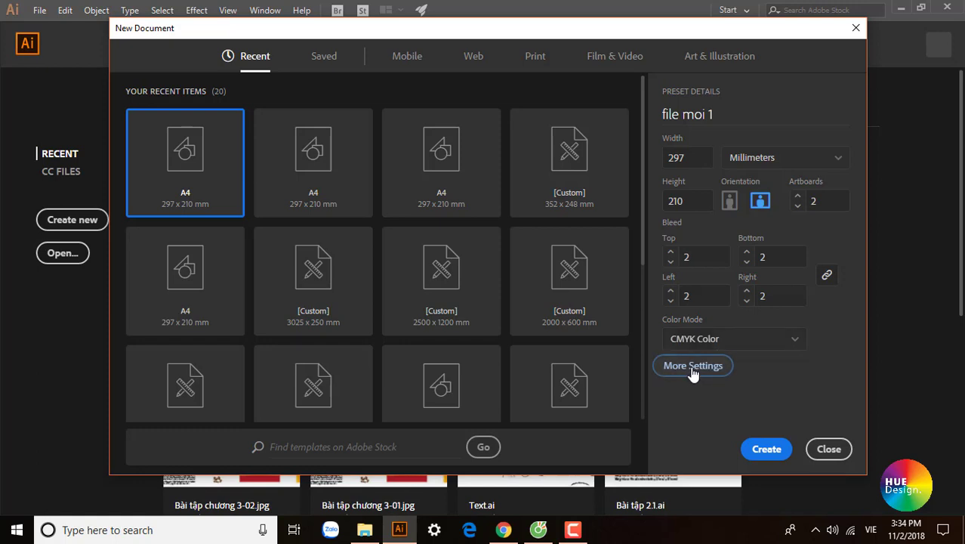
pyautogui.click(694, 370)
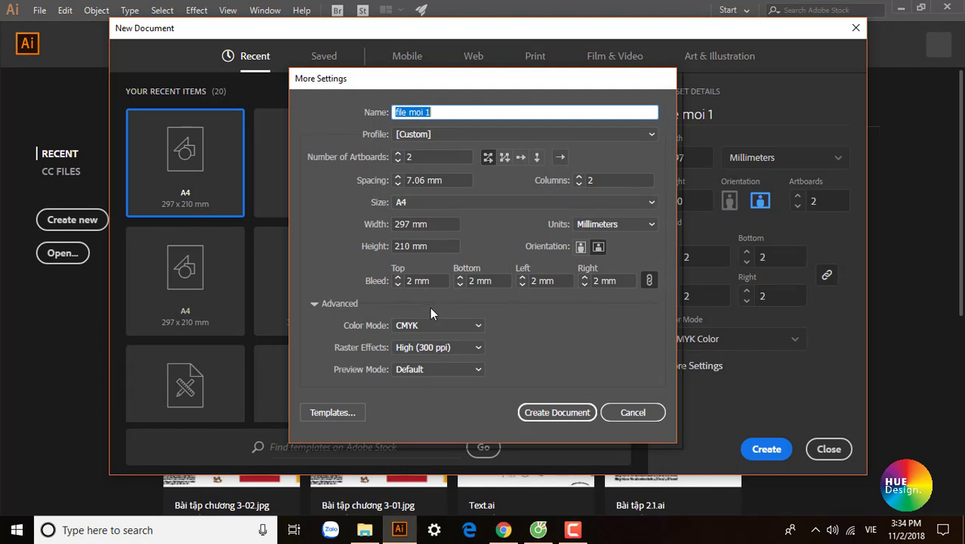
pyautogui.click(431, 347)
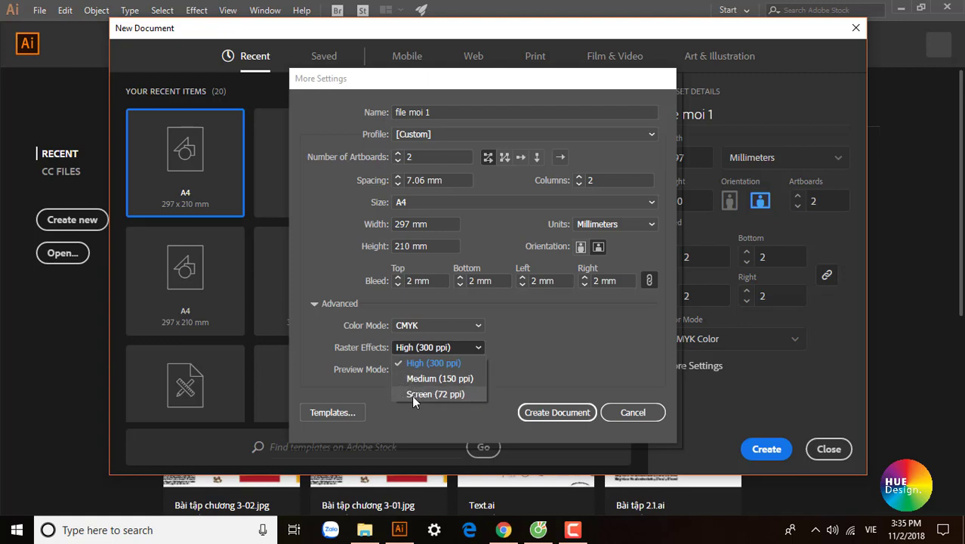
pyautogui.click(438, 377)
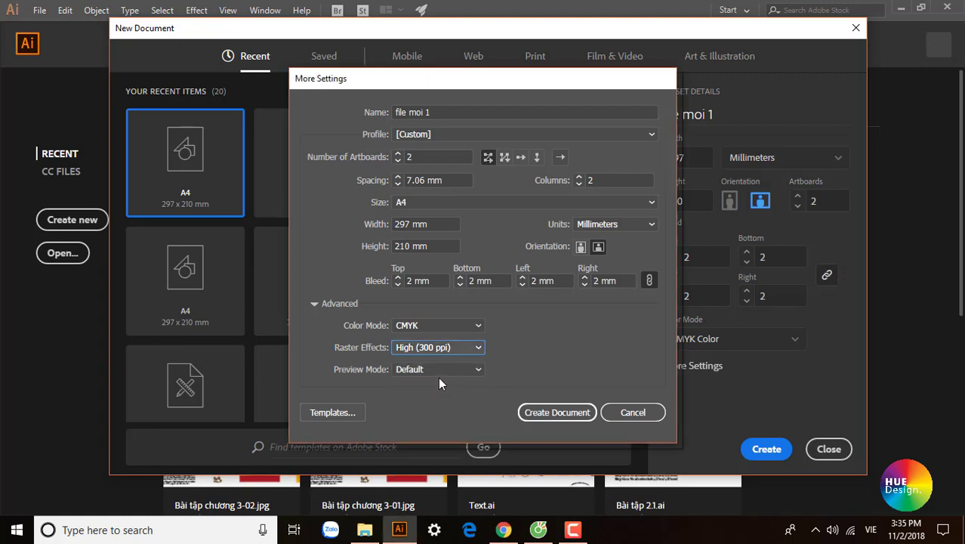
pyautogui.doubleClick(420, 157)
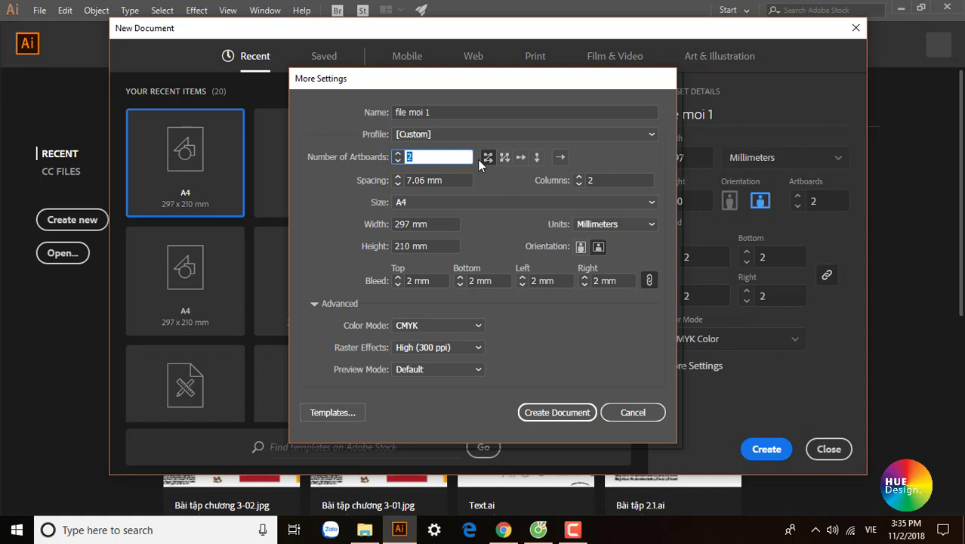
pyautogui.write('4')
pyautogui.click(439, 181)
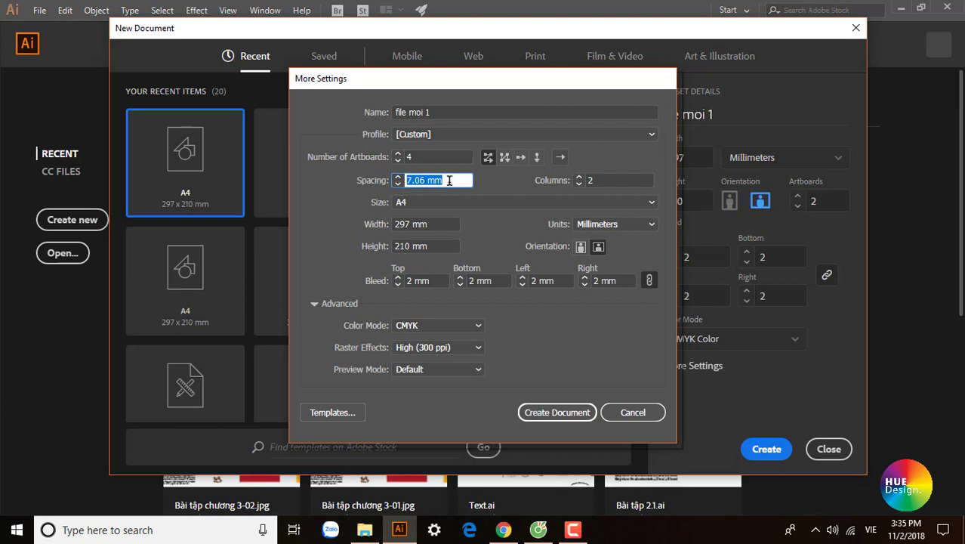
pyautogui.click(449, 180)
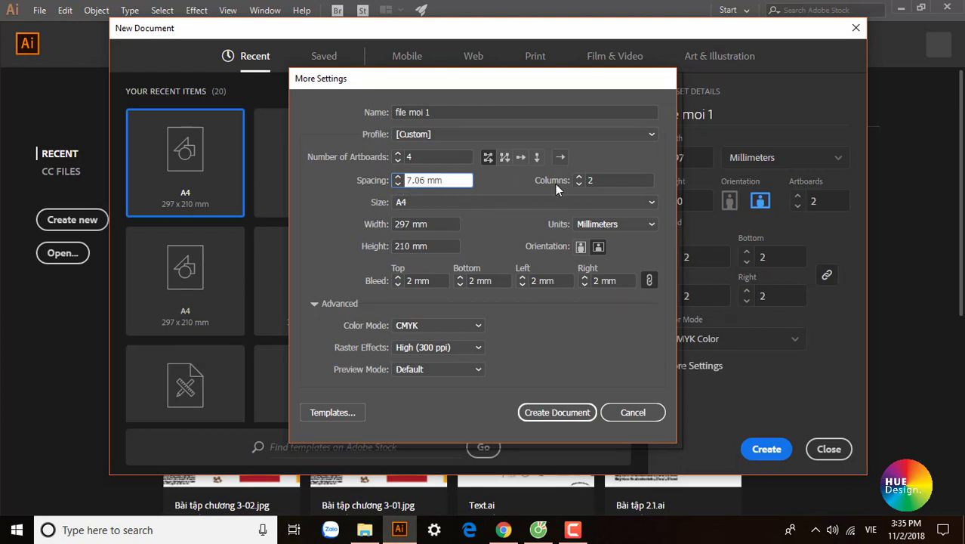
pyautogui.click(594, 179)
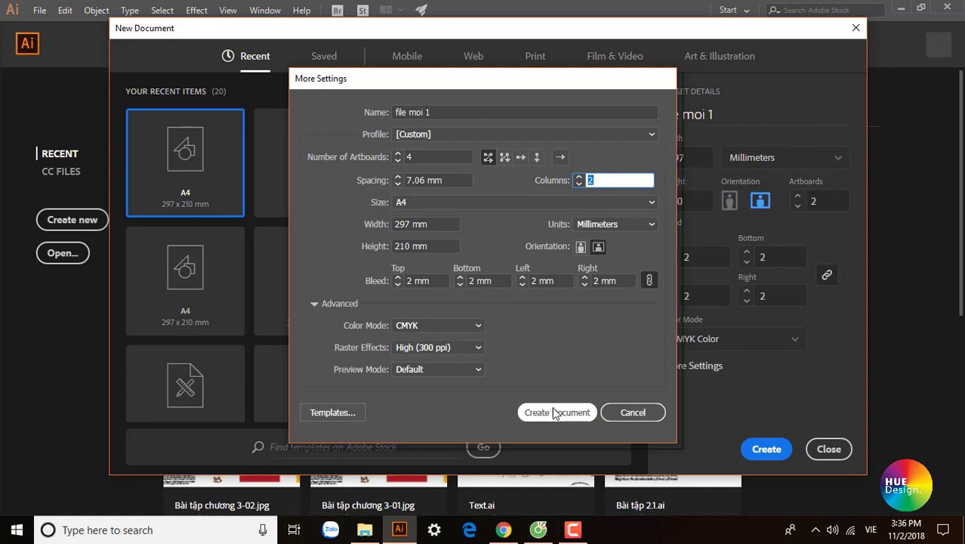
pyautogui.click(632, 412)
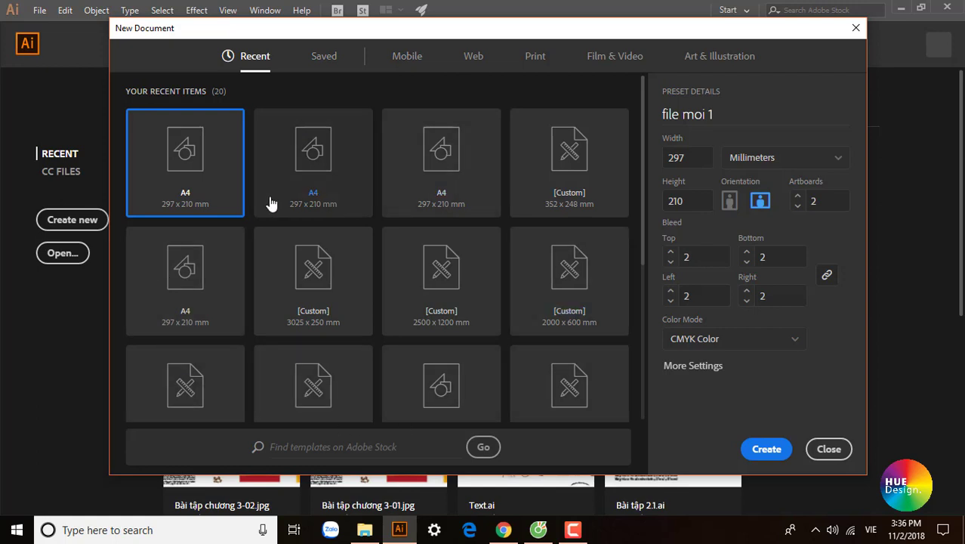
# - Scroll the recent presets, then show Mobile presets with iPhone 6/6s at 750 × 1334 px
pyautogui.scroll(-2, 491, 309)
pyautogui.scroll(2, 423, 311)
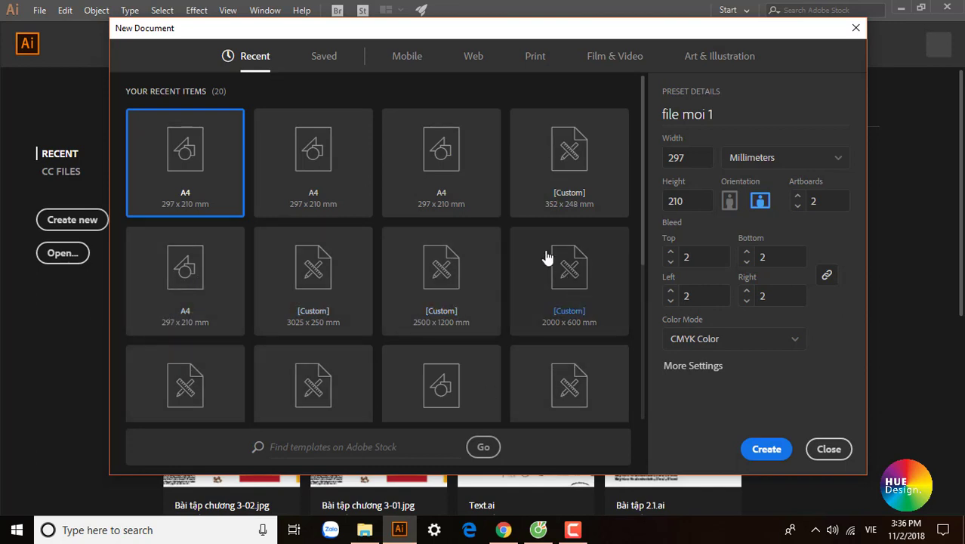
pyautogui.click(408, 59)
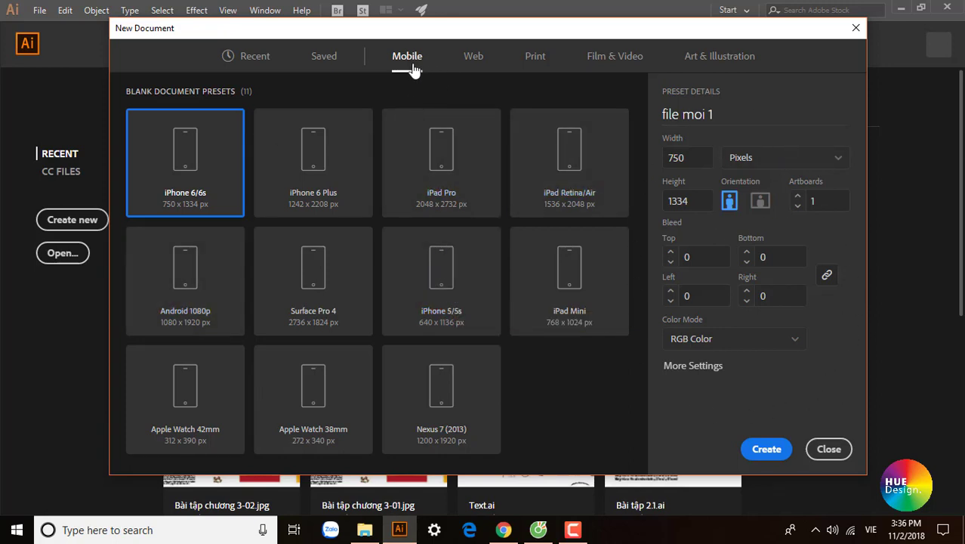
# - Browse the Web, Print and Film & Video presets, then choose the A4 print preset
pyautogui.click(472, 58)
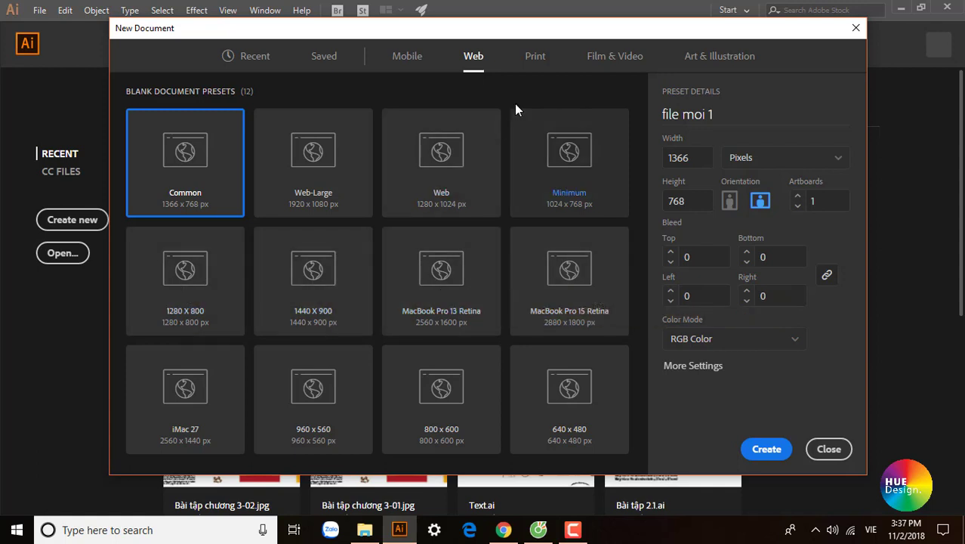
pyautogui.click(532, 61)
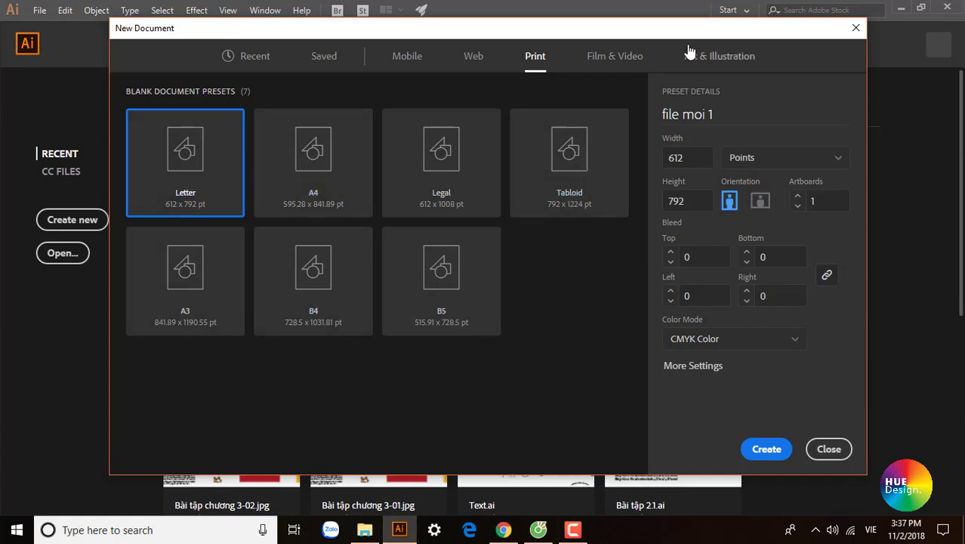
pyautogui.click(630, 62)
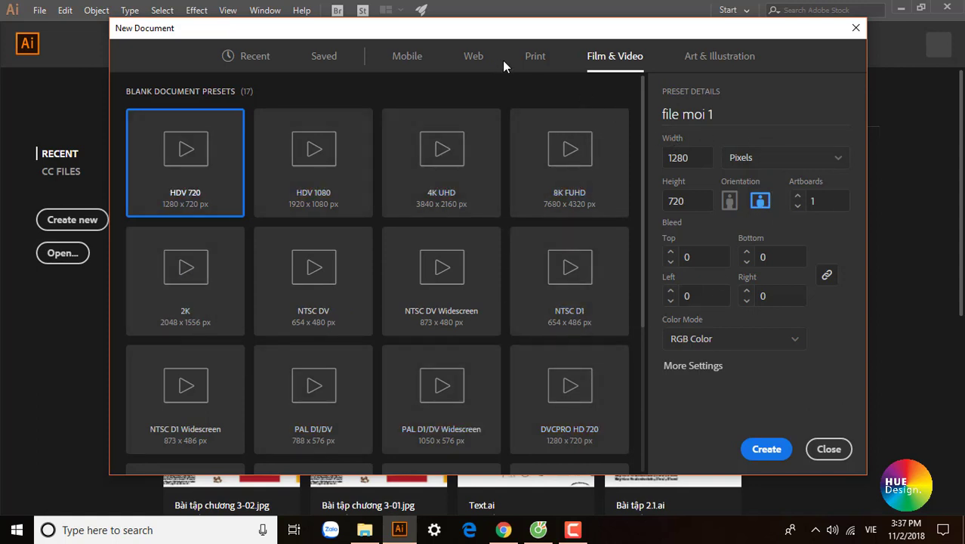
pyautogui.click(538, 59)
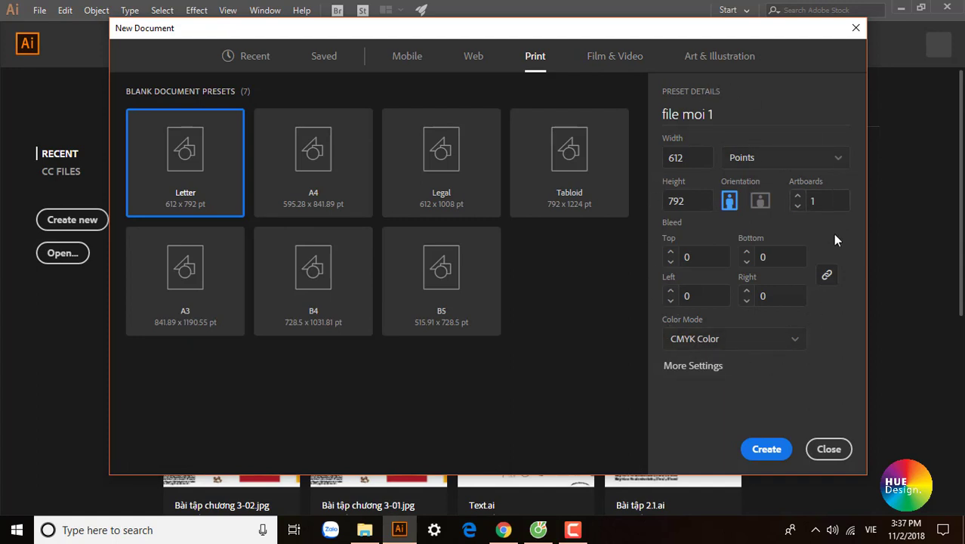
pyautogui.click(472, 60)
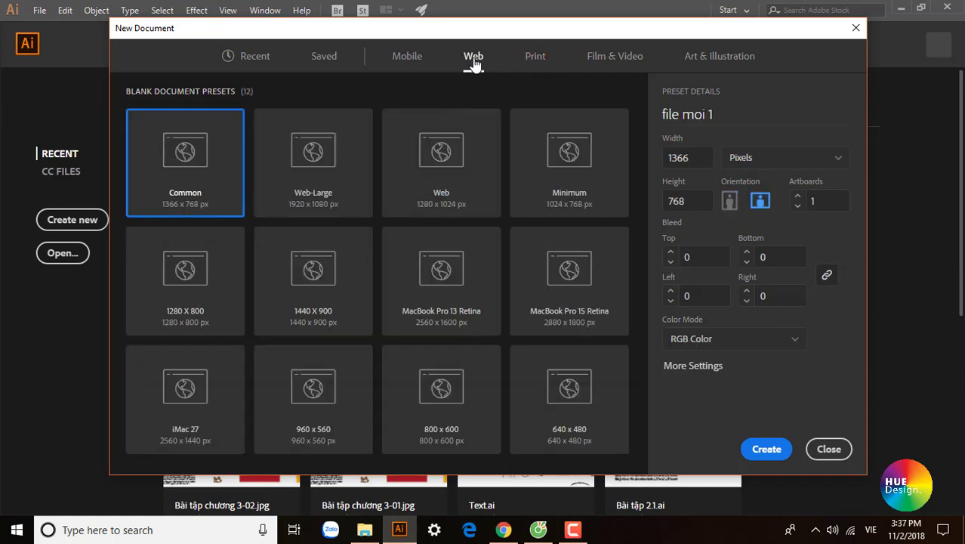
pyautogui.click(729, 341)
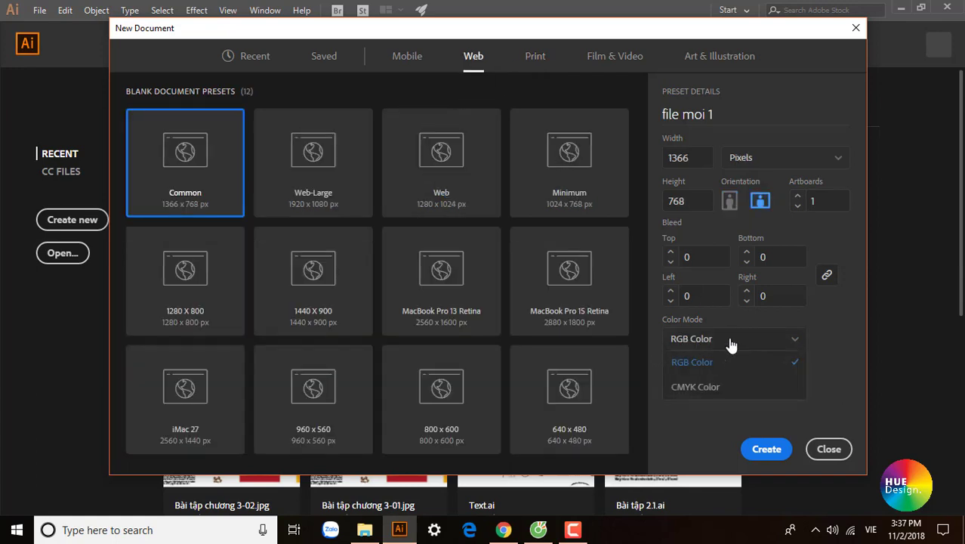
pyautogui.click(731, 343)
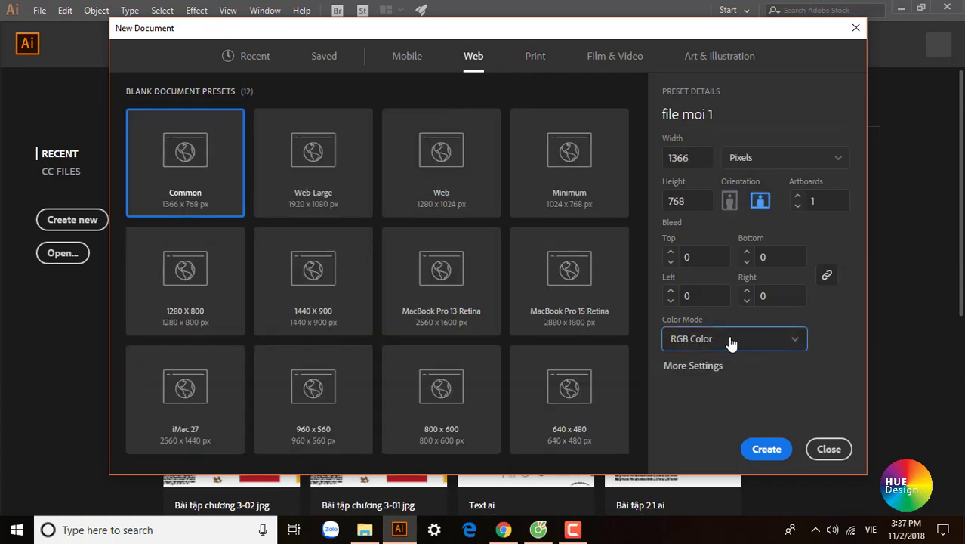
pyautogui.click(523, 60)
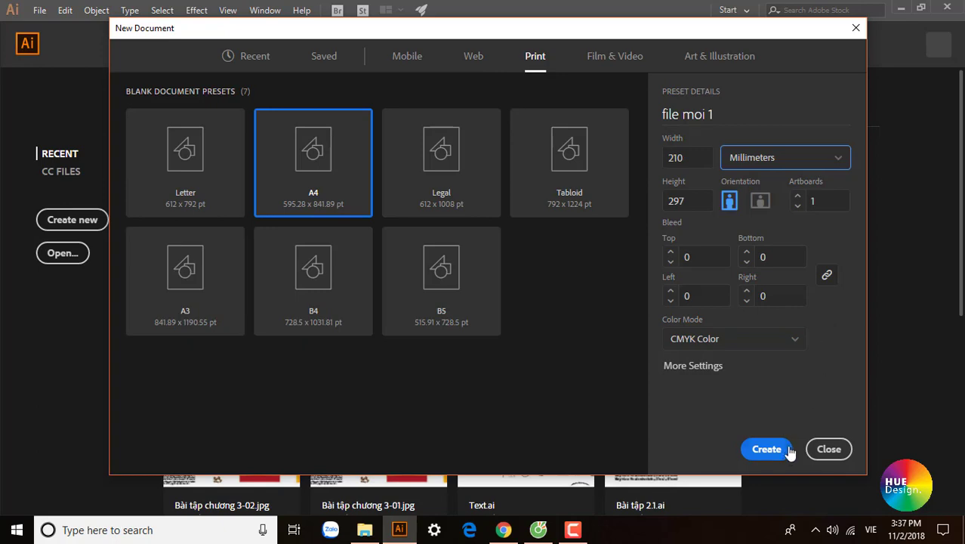
# - Create the blank A4 document and draw a rectangle in the upper middle of the page
pyautogui.click(766, 449)
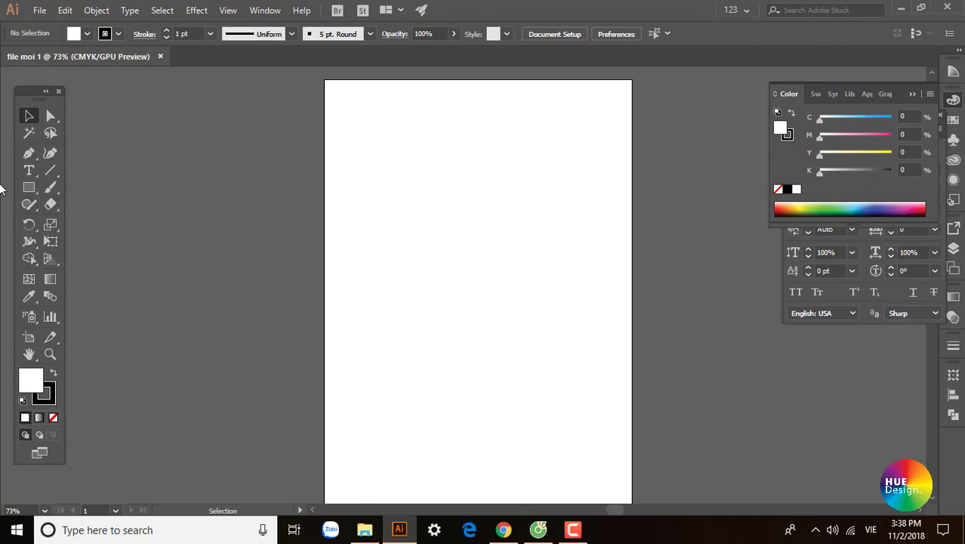
pyautogui.click(29, 186)
pyautogui.moveTo(385, 178); pyautogui.dragTo(518, 279)
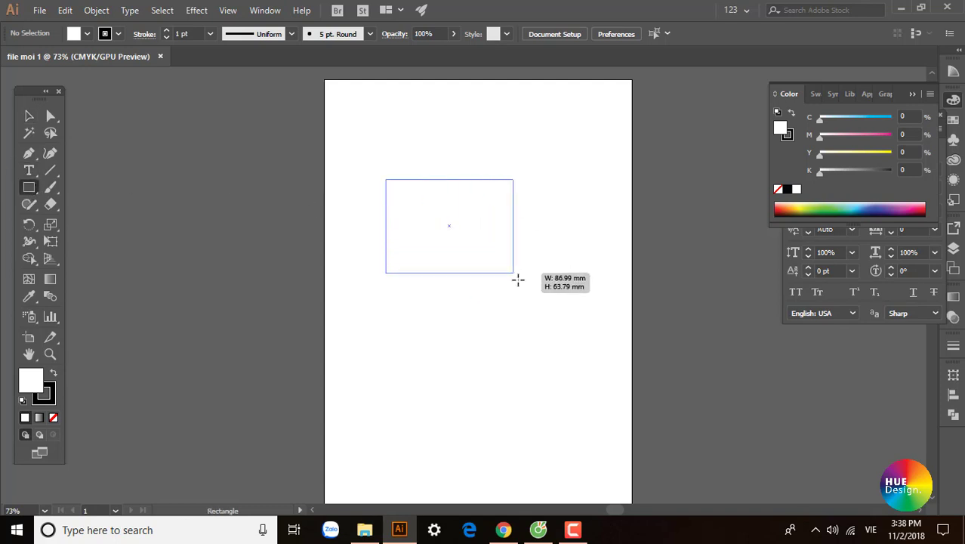
pyautogui.click(29, 116)
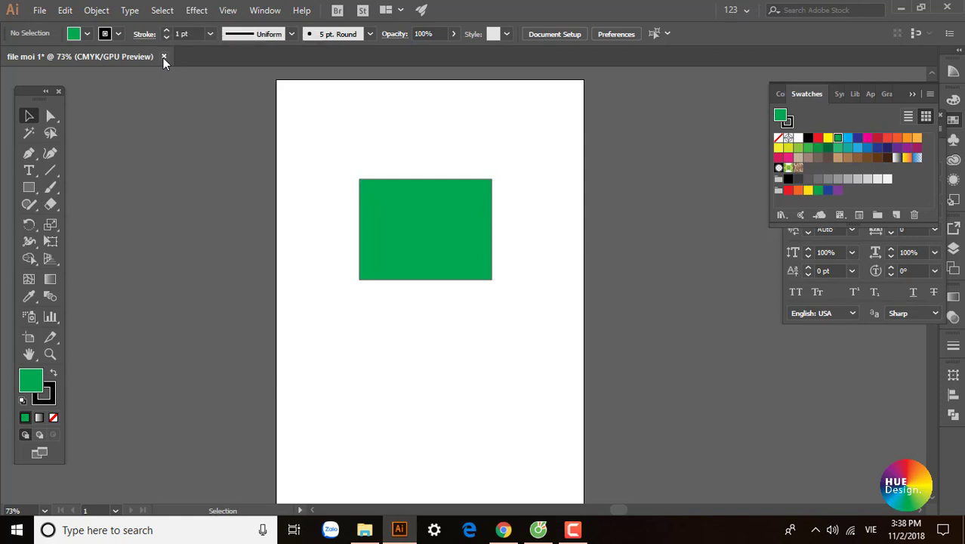
# - Cancel the close prompt so file moi 1 stays open unsaved, then bring up the File menu
pyautogui.click(163, 57)
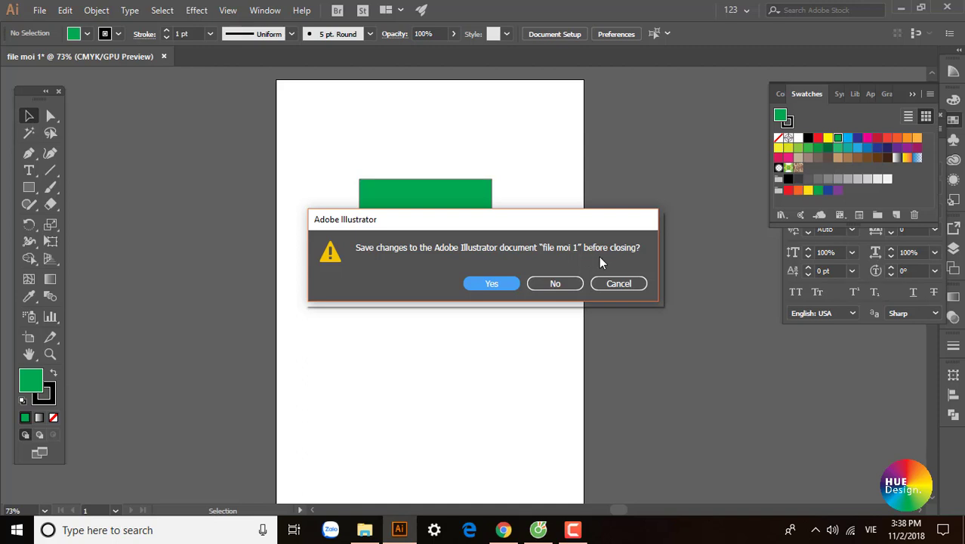
pyautogui.click(621, 286)
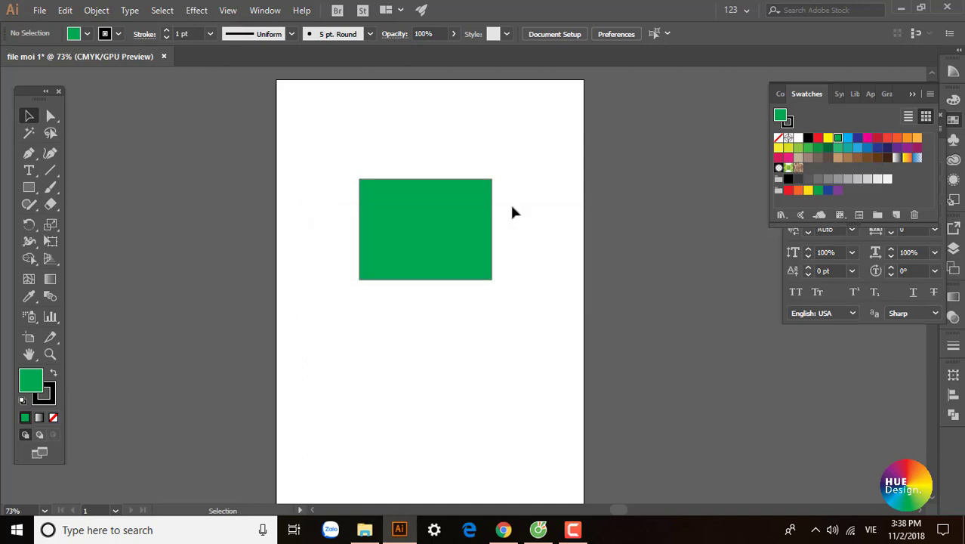
pyautogui.click(39, 10)
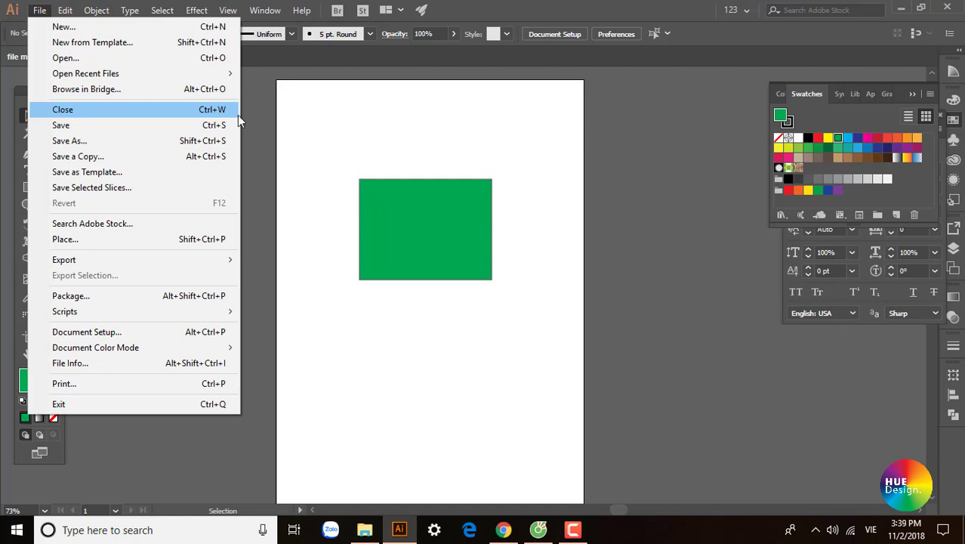
# - Nudge the green rectangle a few millimetres right and down, then deselect it
pyautogui.click(252, 120)
pyautogui.moveTo(401, 218); pyautogui.dragTo(405, 226)
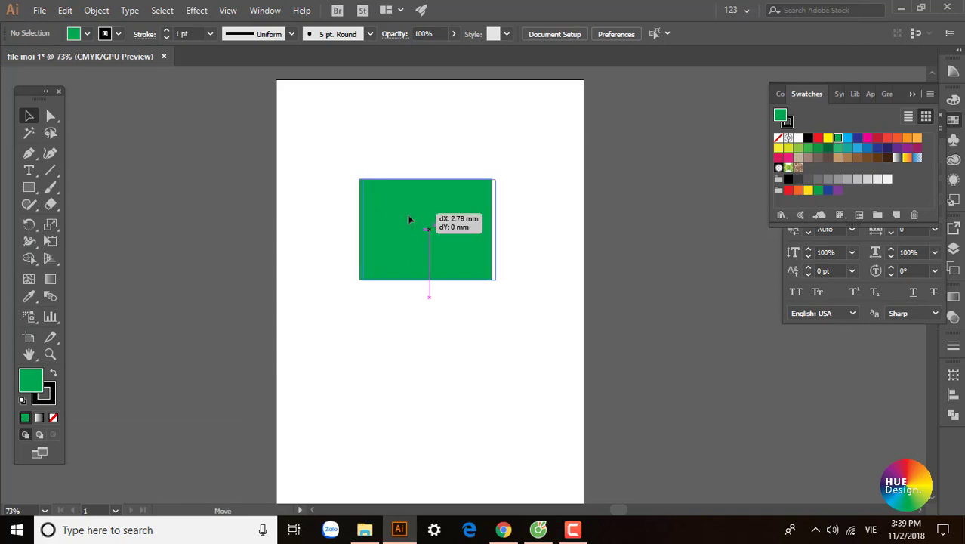
pyautogui.moveTo(305, 166); pyautogui.dragTo(554, 299)
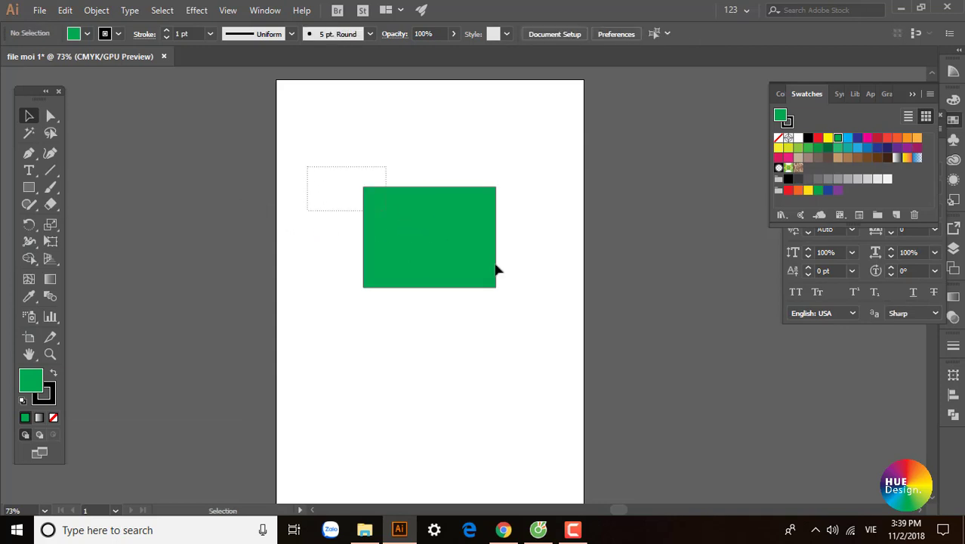
pyautogui.click(184, 157)
pyautogui.click(39, 10)
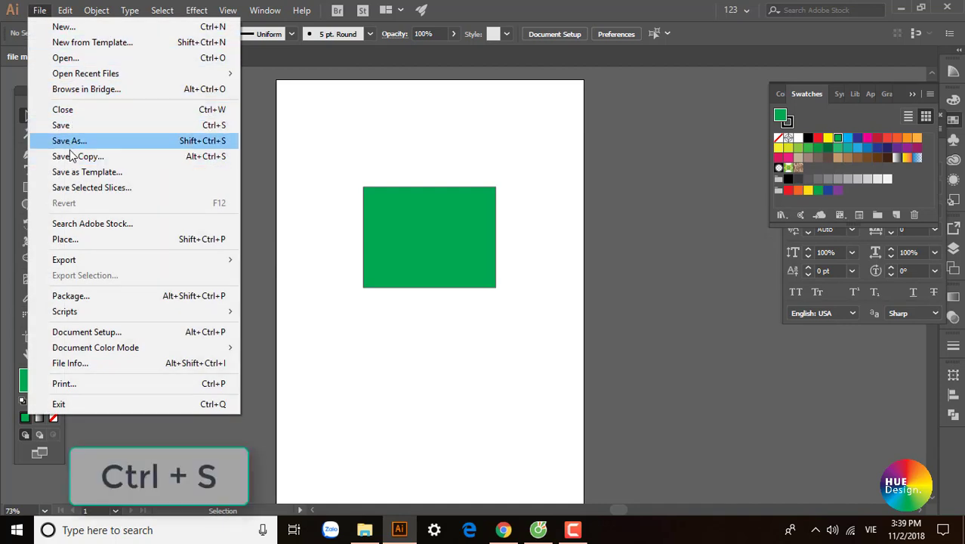
# - Save as 'file moi 1.ai' in the Bài giảng chi tiết folder, accepting default Illustrator CC options
pyautogui.click(65, 127)
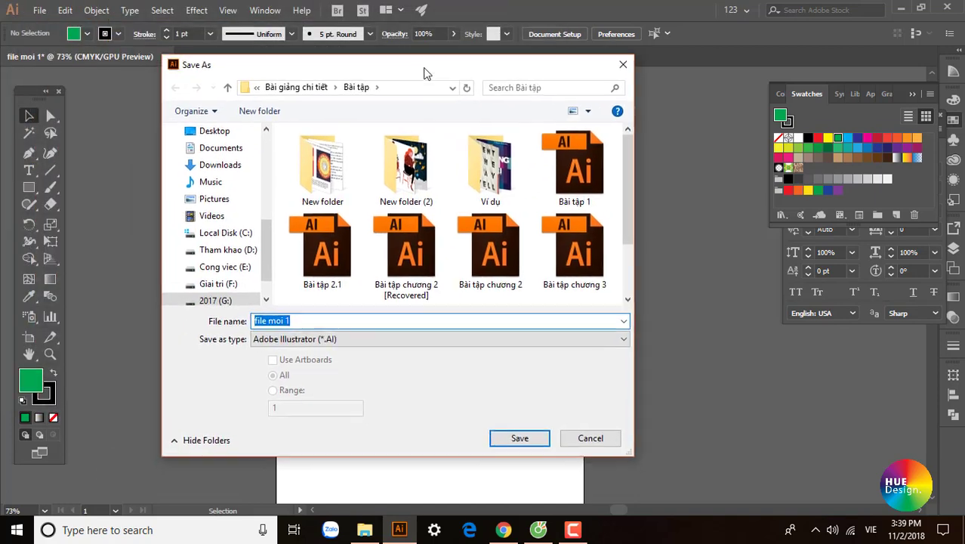
pyautogui.moveTo(264, 15); pyautogui.dragTo(362, 50)
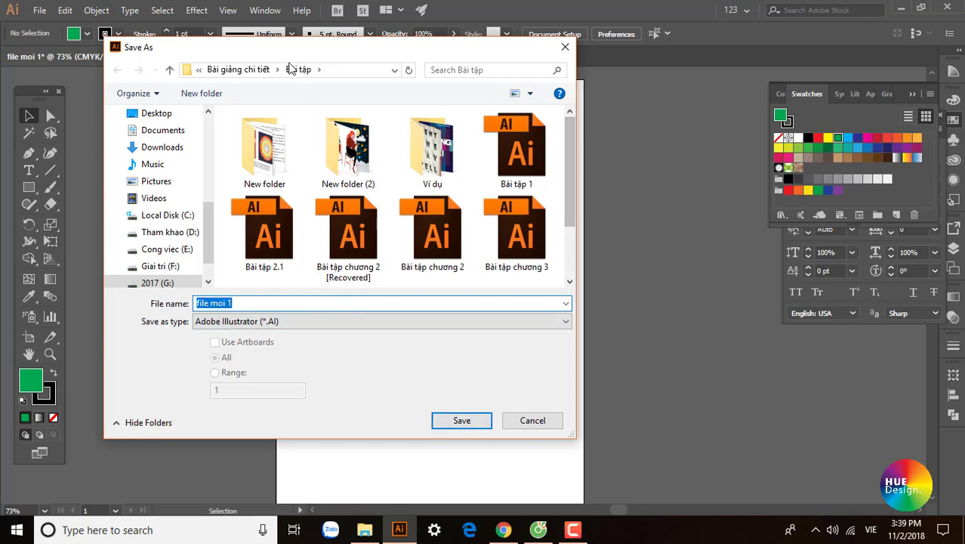
pyautogui.click(246, 70)
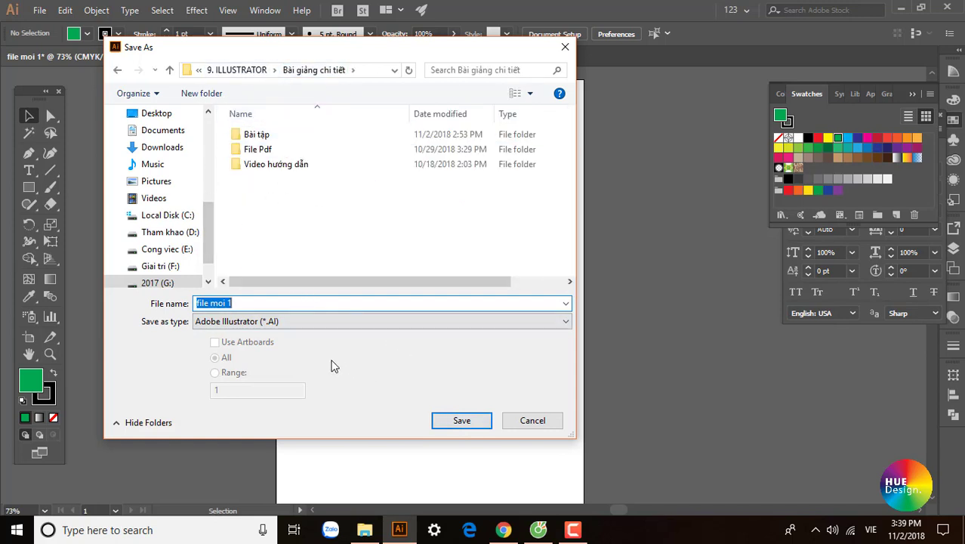
pyautogui.click(460, 421)
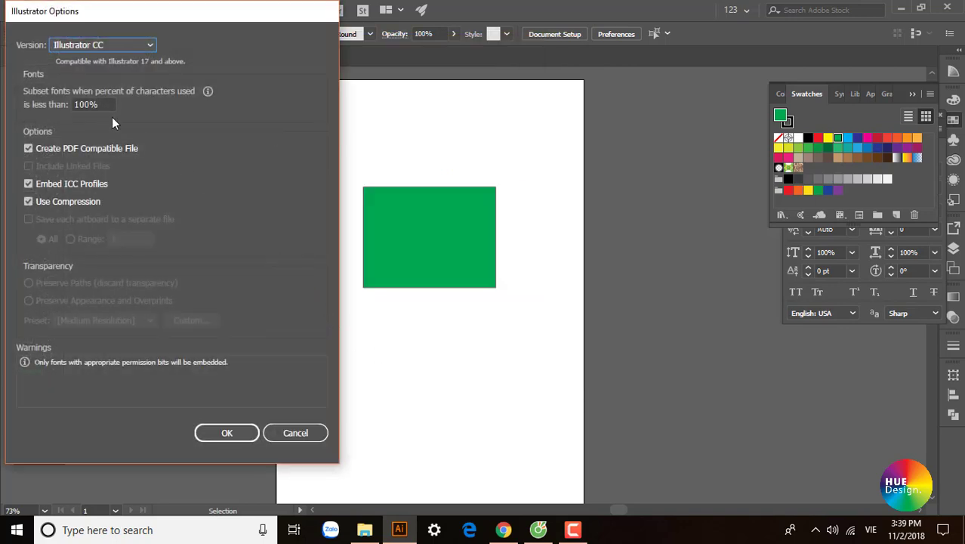
pyautogui.click(230, 434)
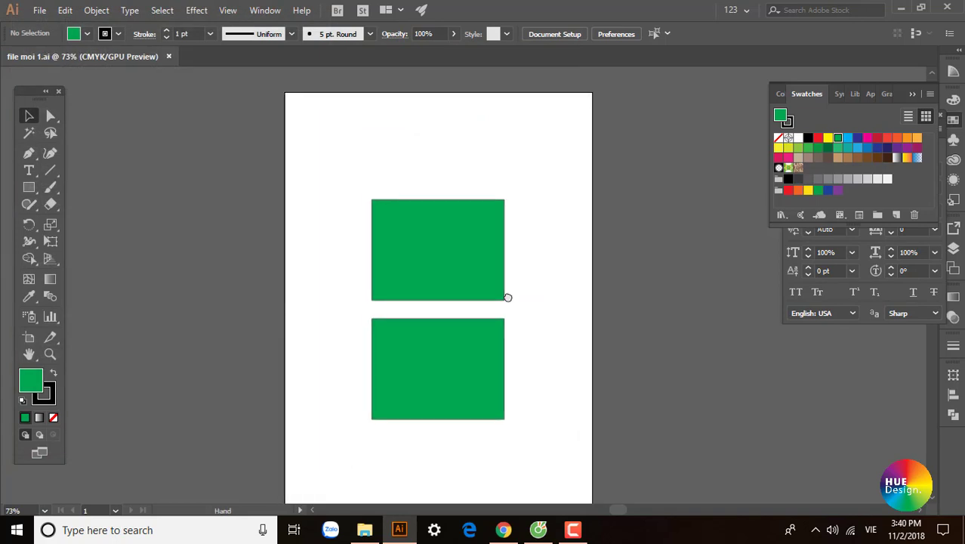
# - Close the Swatches and Character panels, pan the canvas, and show the workspace list
pyautogui.moveTo(507, 297); pyautogui.dragTo(506, 297)
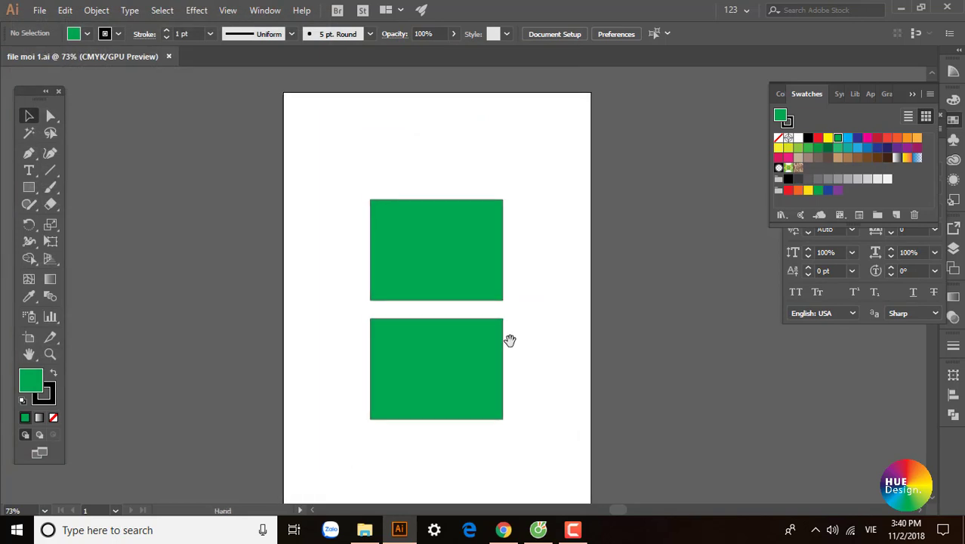
pyautogui.scroll(-1, 509, 332)
pyautogui.scroll(-1, 512, 329)
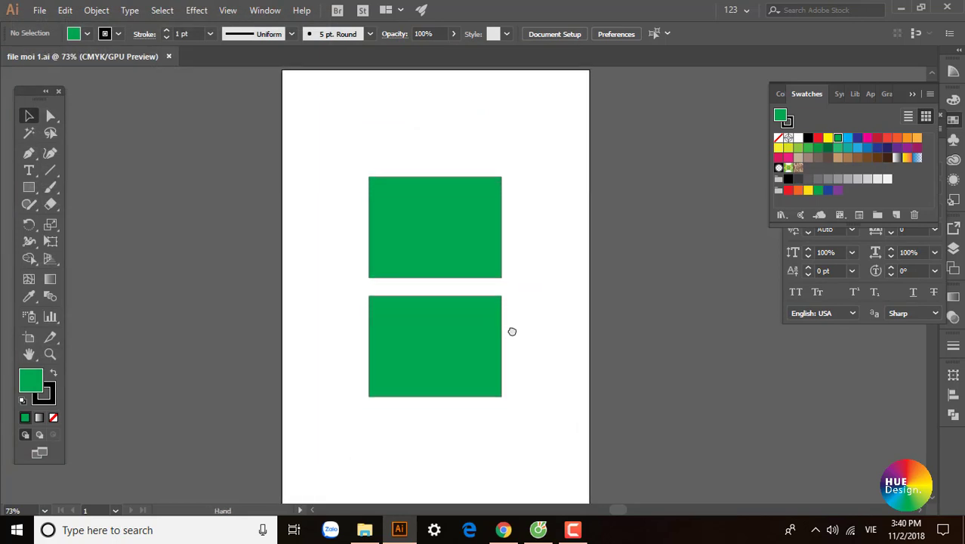
pyautogui.click(912, 94)
pyautogui.click(935, 116)
pyautogui.moveTo(701, 212)
pyautogui.mouseDown()
pyautogui.moveTo(704, 221)
pyautogui.moveTo(706, 209)
pyautogui.mouseUp()
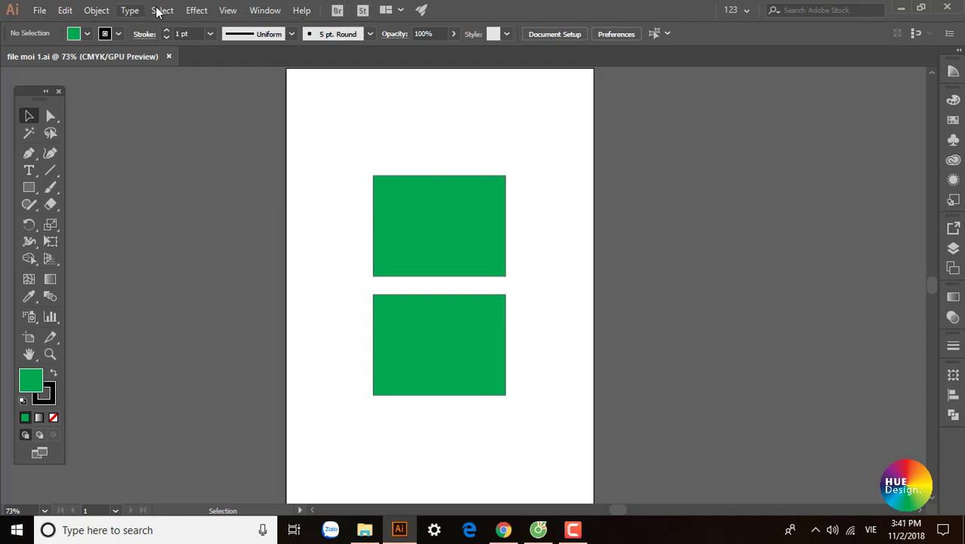
pyautogui.click(747, 10)
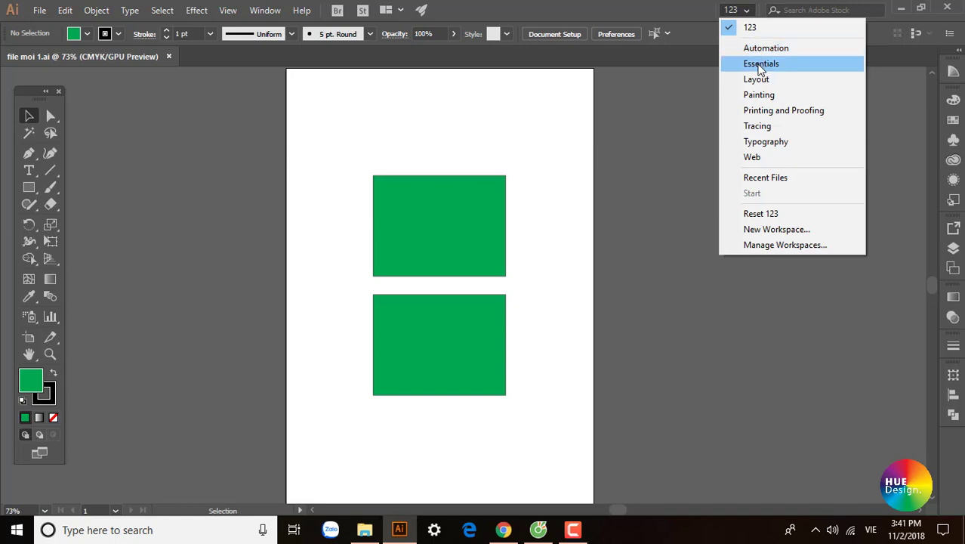
# - Switch to Essentials, then Layout, and expand the Color panel to full CMYK sliders
pyautogui.click(758, 64)
pyautogui.click(729, 10)
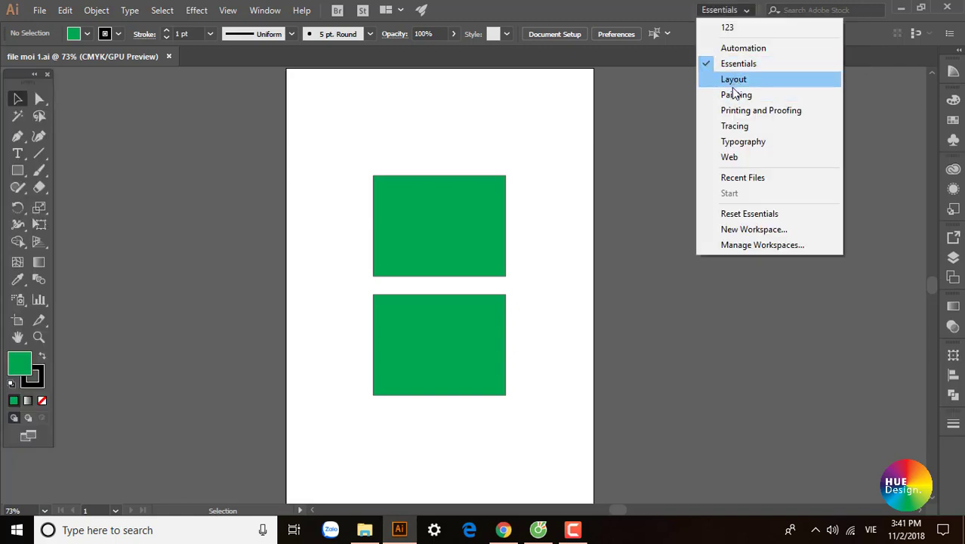
pyautogui.click(732, 80)
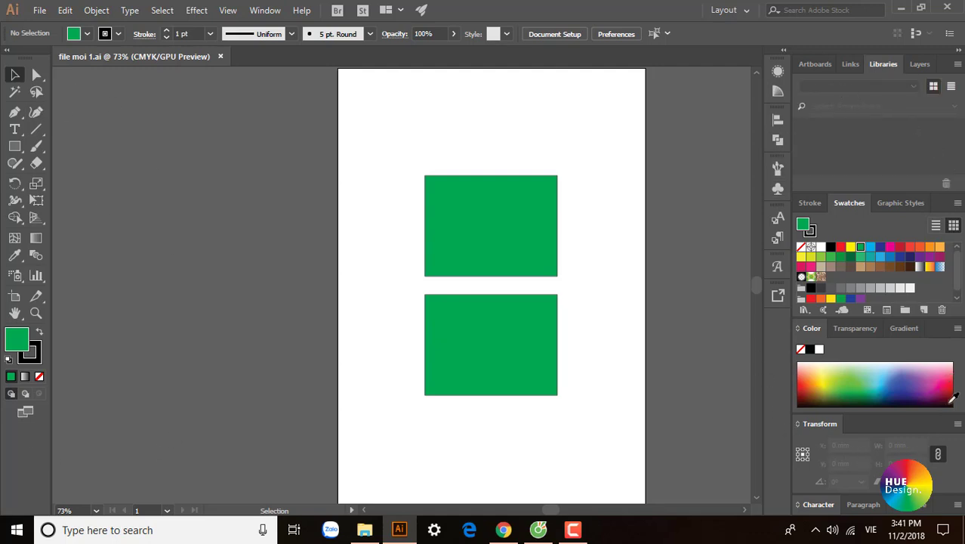
pyautogui.click(958, 328)
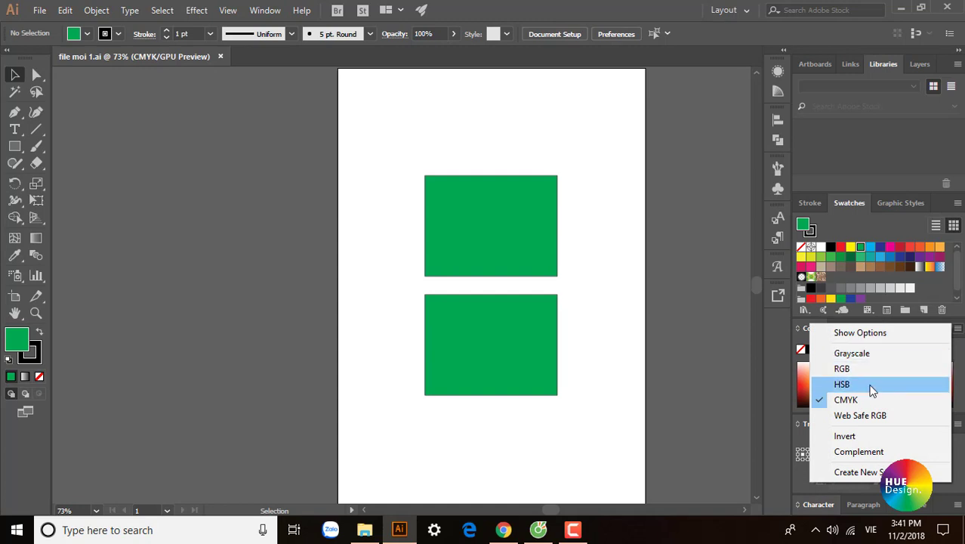
pyautogui.click(860, 333)
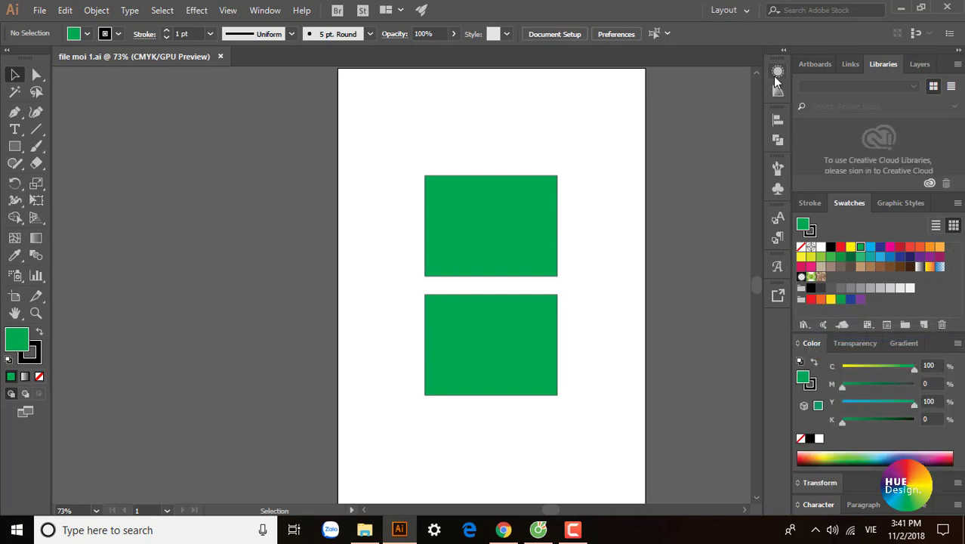
# - Switch to the Painting workspace, then Typography, and show the Character font settings
pyautogui.click(729, 10)
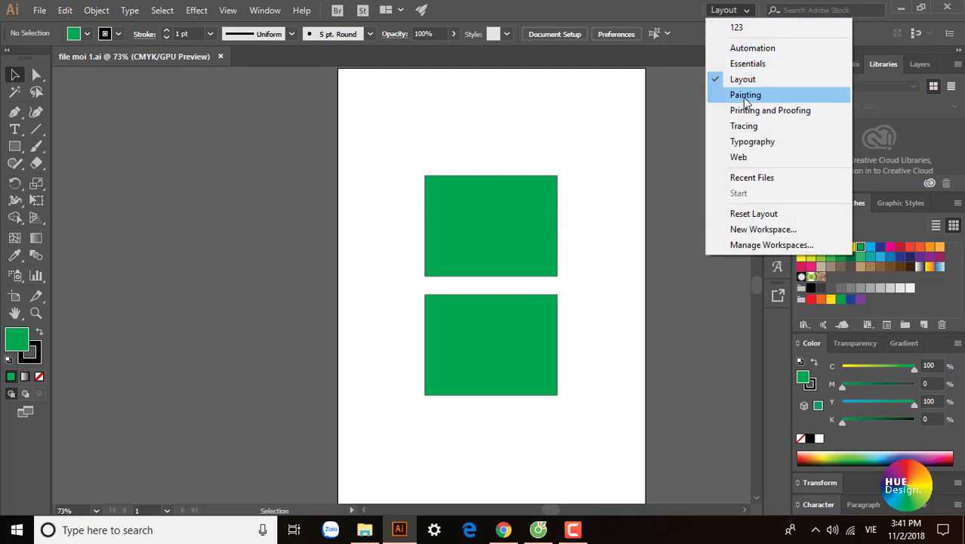
pyautogui.click(743, 98)
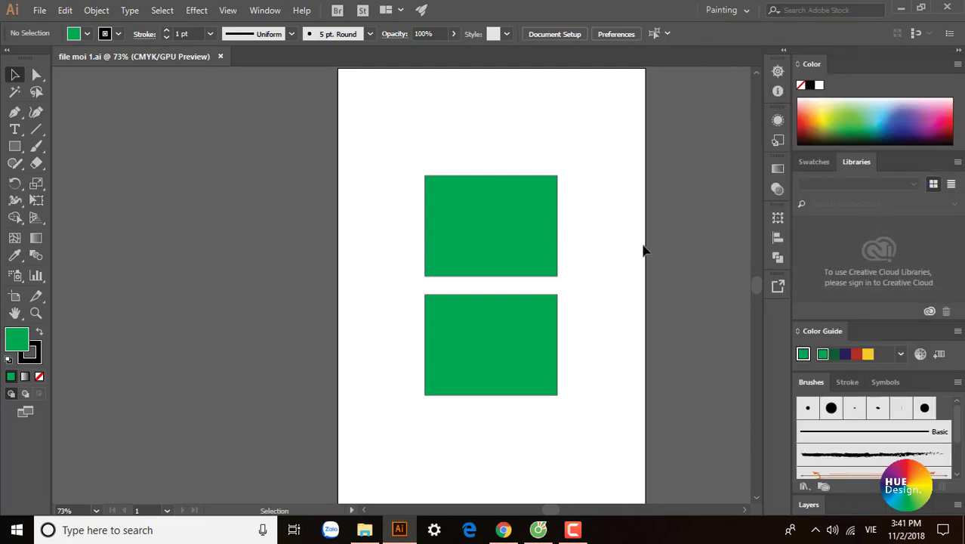
pyautogui.click(724, 10)
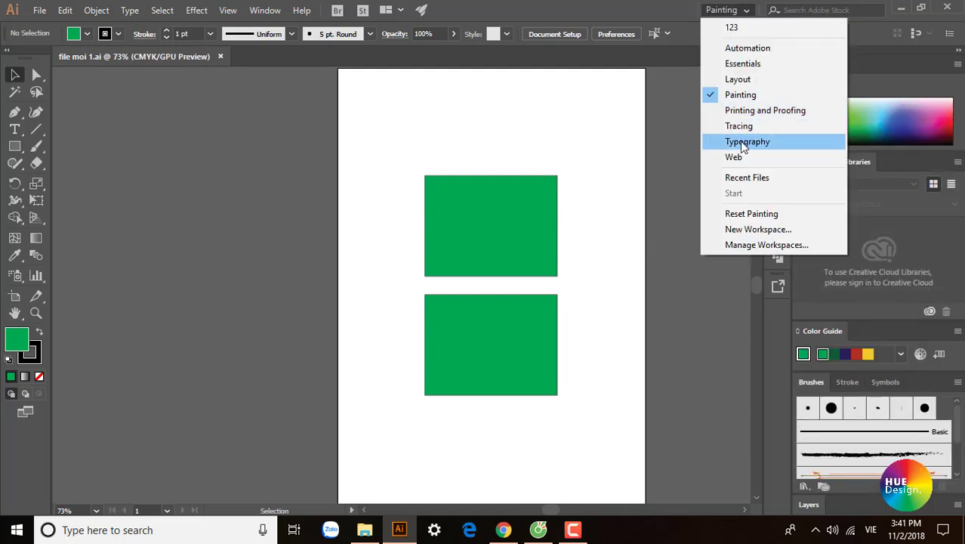
pyautogui.click(743, 144)
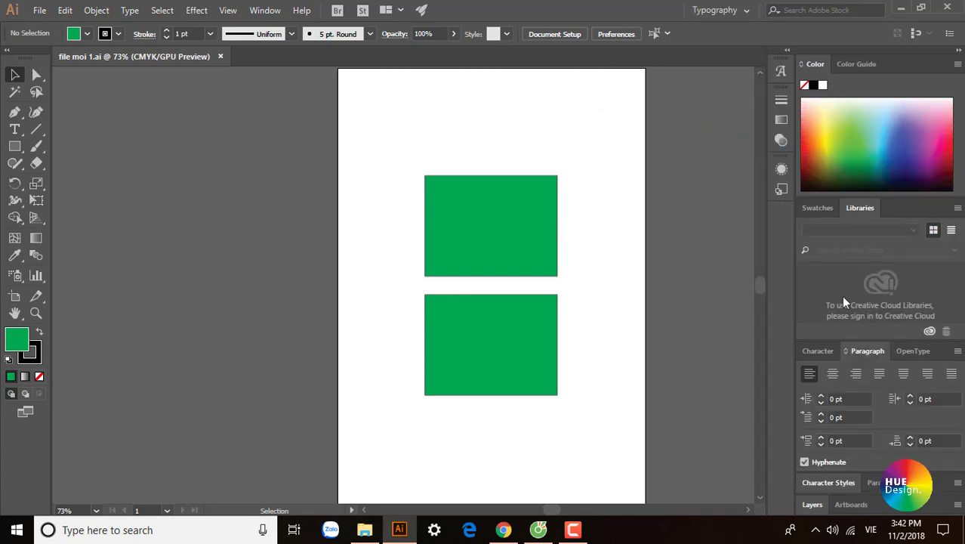
pyautogui.click(824, 352)
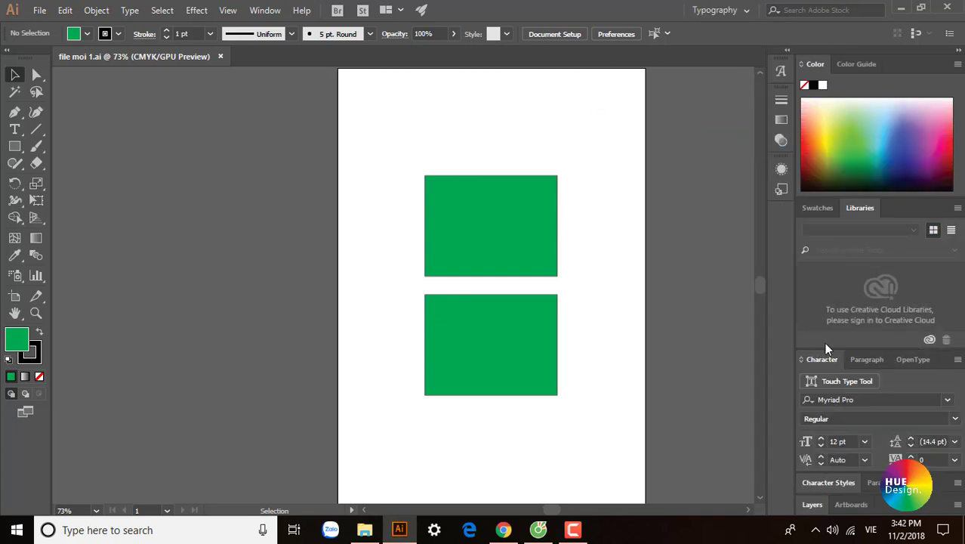
# - Pull the Swatches and Character panels out of the dock as floating panels
pyautogui.click(736, 11)
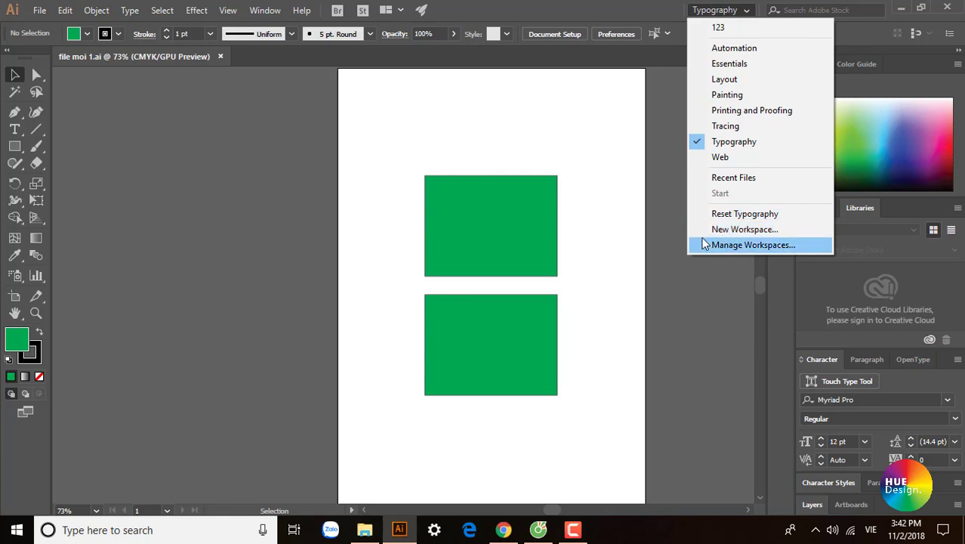
pyautogui.click(674, 193)
pyautogui.moveTo(817, 207)
pyautogui.mouseDown()
pyautogui.moveTo(842, 75)
pyautogui.moveTo(839, 91)
pyautogui.mouseUp()
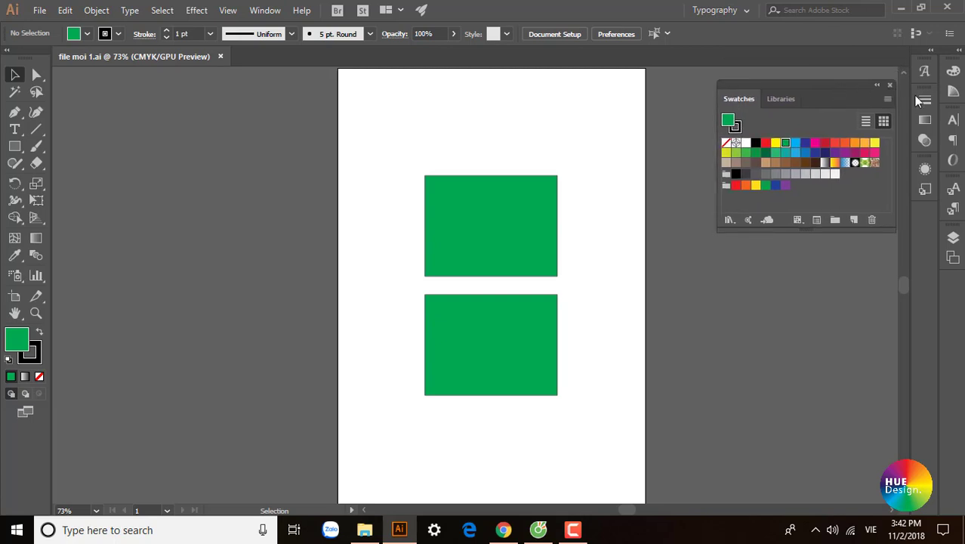
pyautogui.click(952, 121)
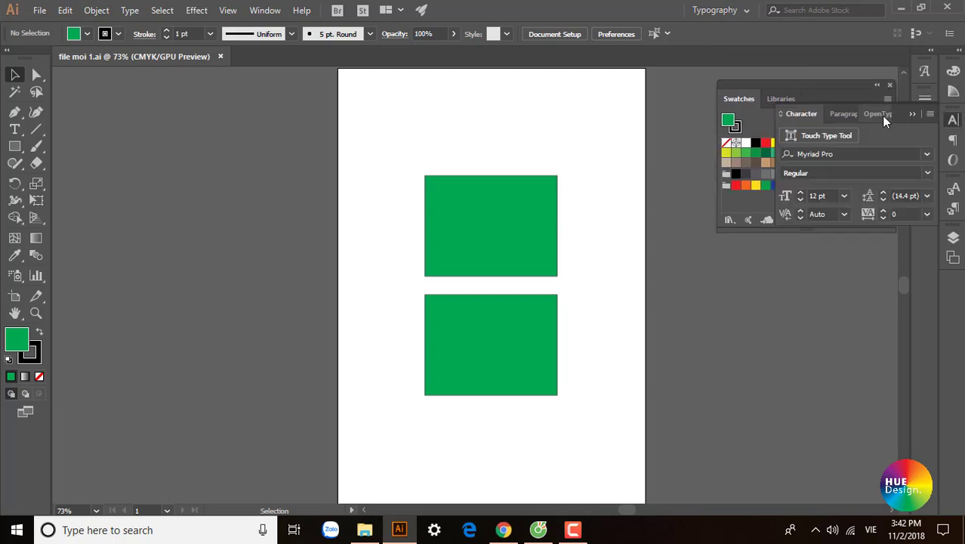
pyautogui.moveTo(902, 110); pyautogui.dragTo(852, 256)
# - Dock the stroke, gradient and transparency group below the Character settings
pyautogui.click(732, 202)
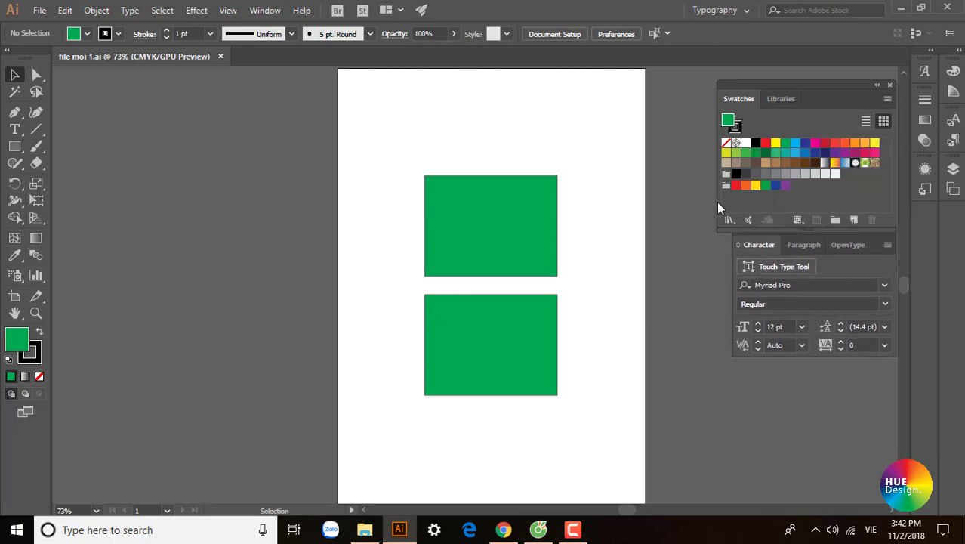
pyautogui.moveTo(876, 244); pyautogui.dragTo(877, 252)
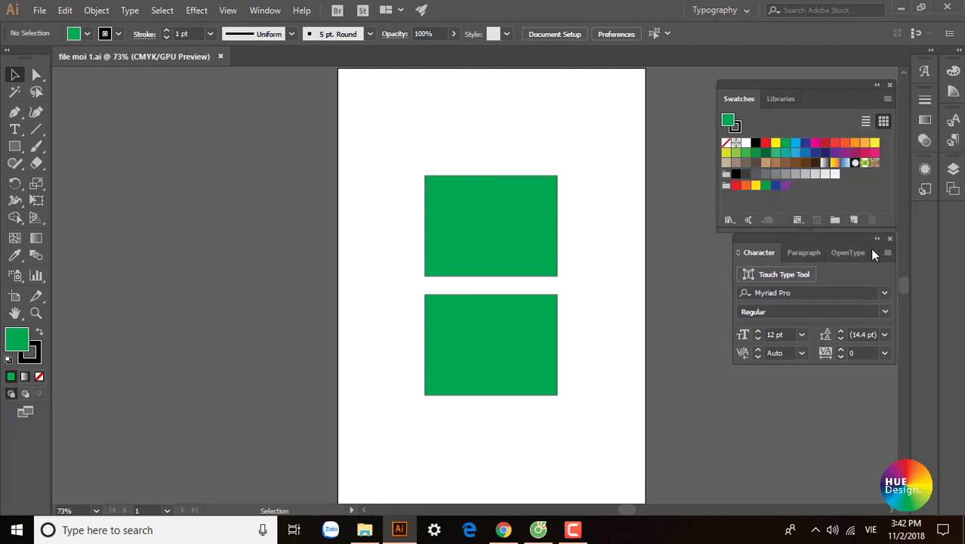
pyautogui.click(925, 120)
pyautogui.moveTo(875, 102)
pyautogui.mouseDown()
pyautogui.moveTo(862, 368)
pyautogui.moveTo(875, 369)
pyautogui.mouseUp()
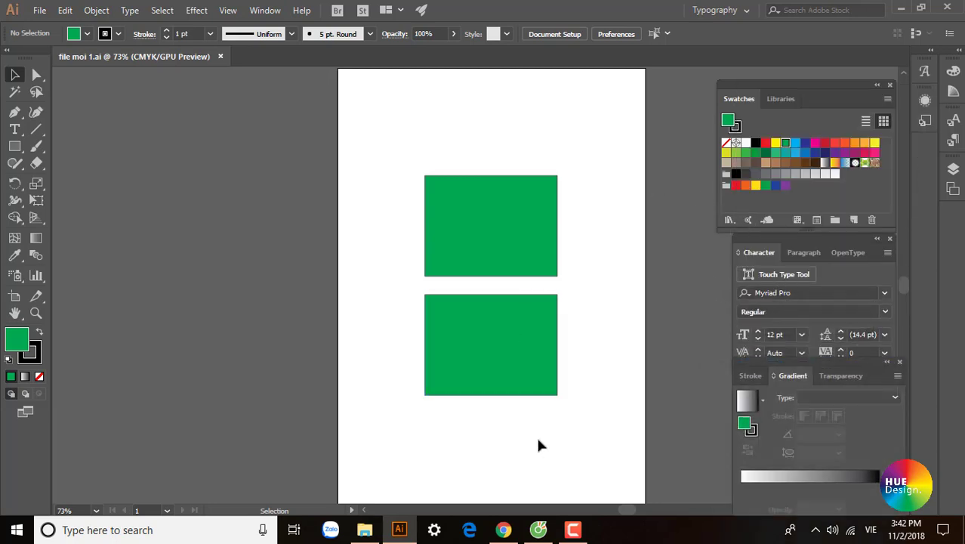
# - Save the current panel layout as a new workspace named 'giao dien 1'
pyautogui.click(745, 11)
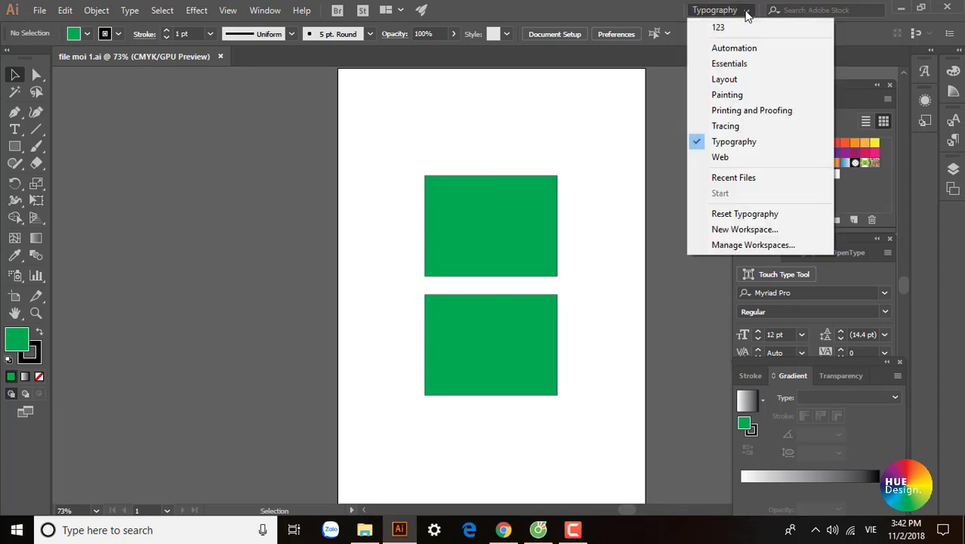
pyautogui.click(740, 232)
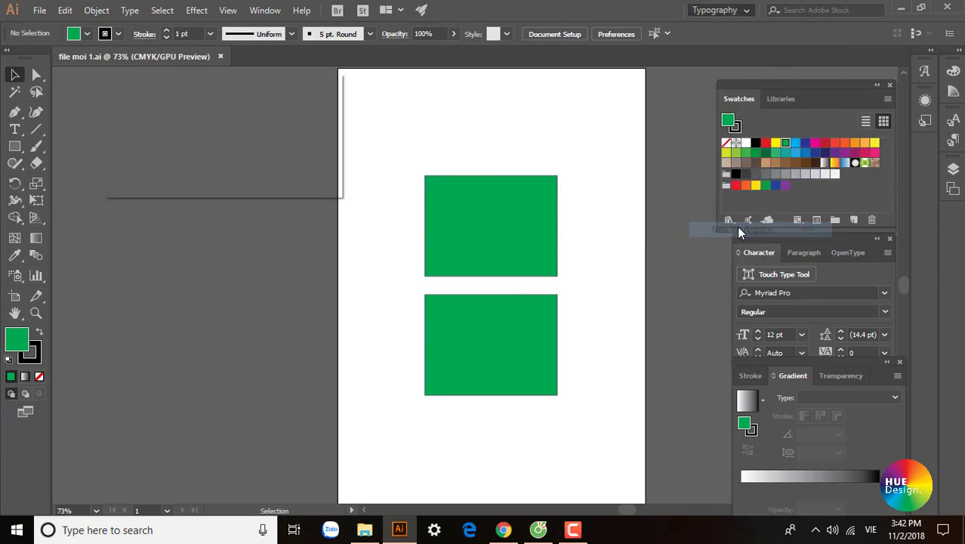
pyautogui.write('giao dien ')
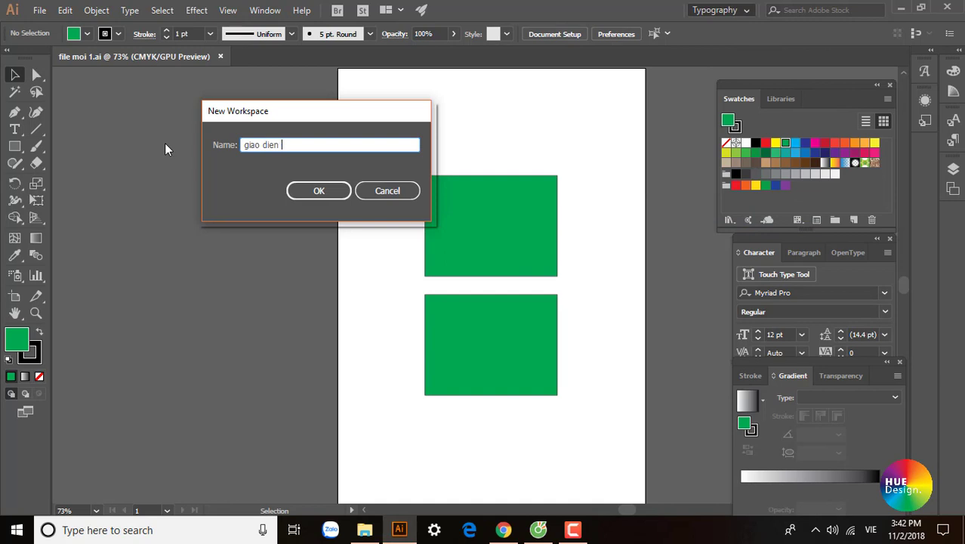
pyautogui.write('1')
pyautogui.click(319, 191)
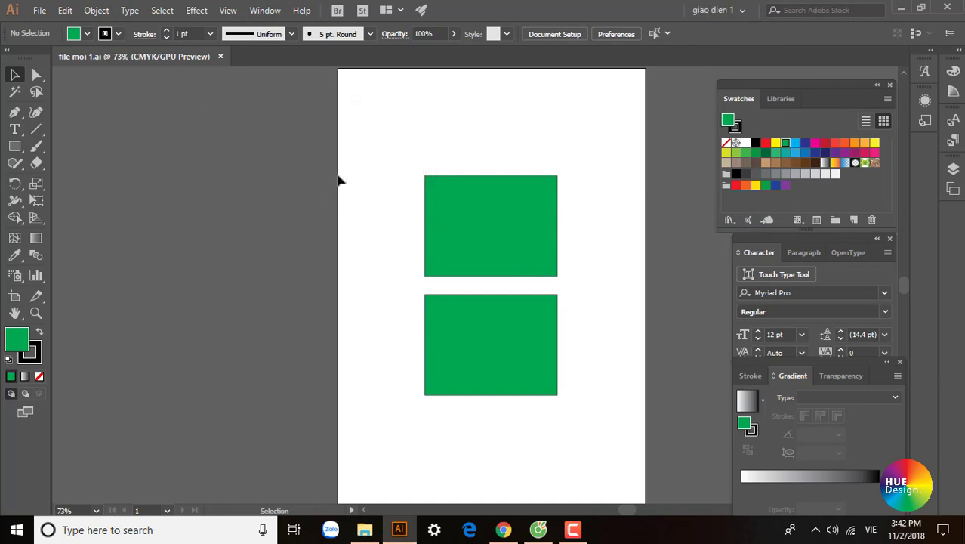
# - Switch to the Essentials workspace
pyautogui.click(746, 10)
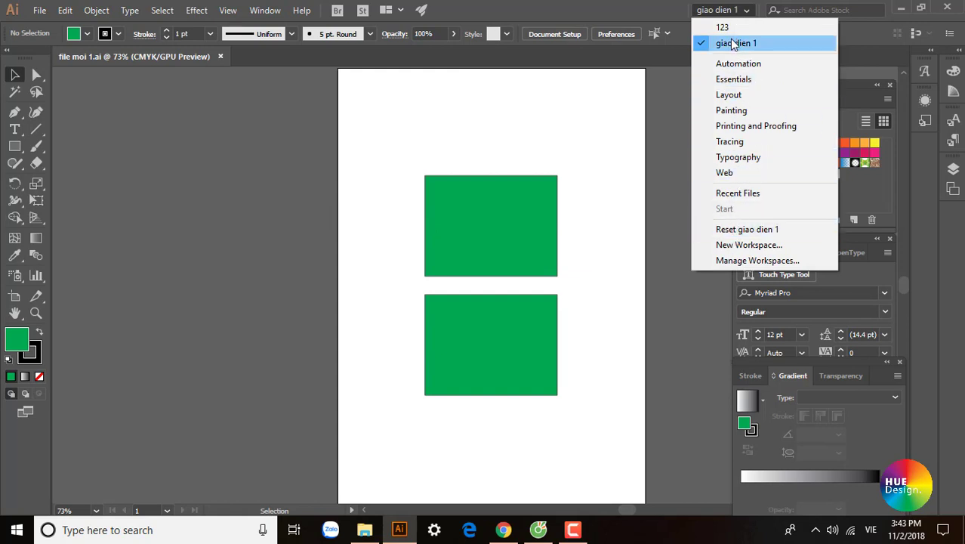
pyautogui.click(654, 17)
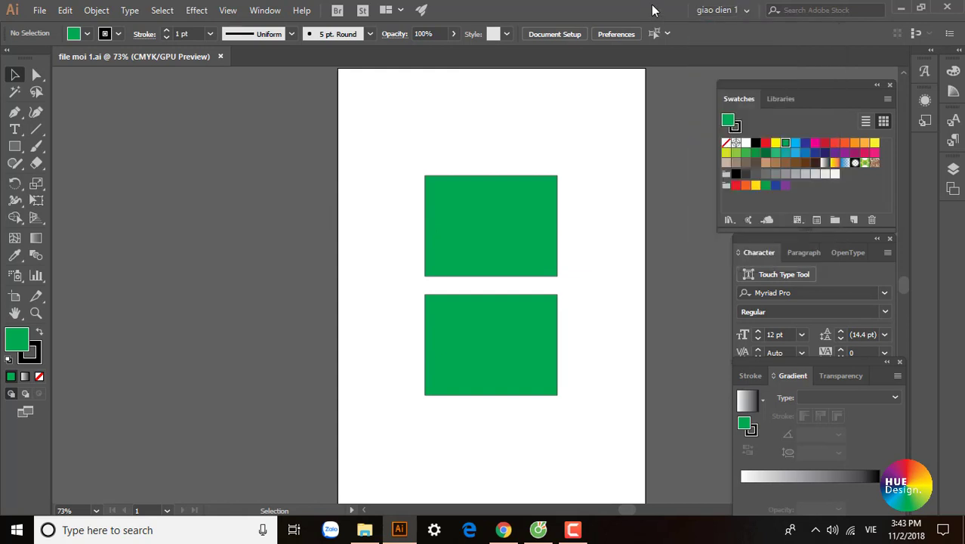
pyautogui.click(739, 16)
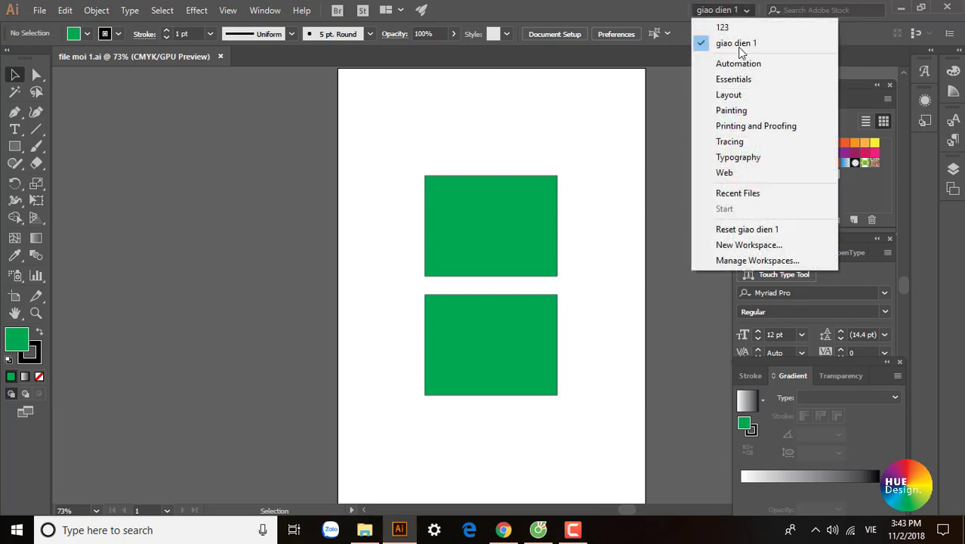
pyautogui.click(728, 325)
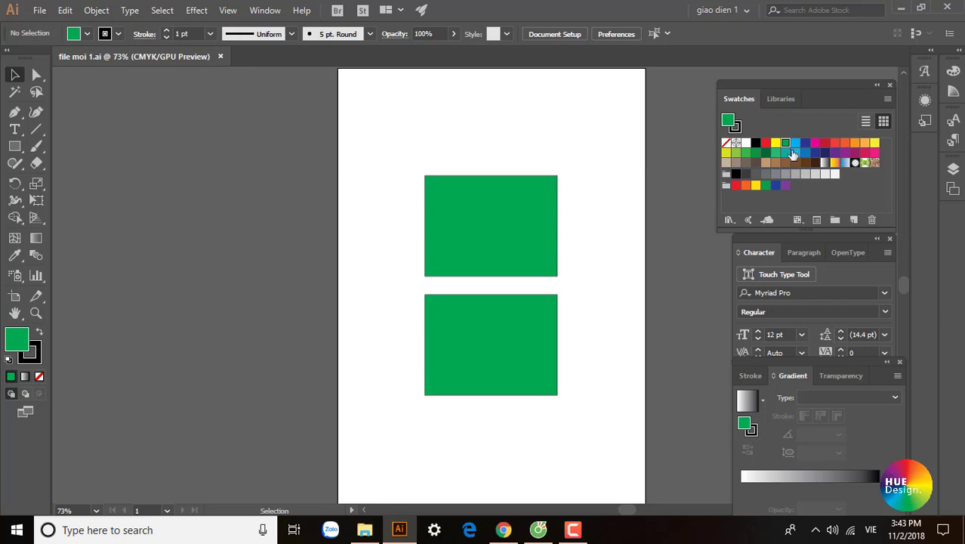
pyautogui.click(723, 9)
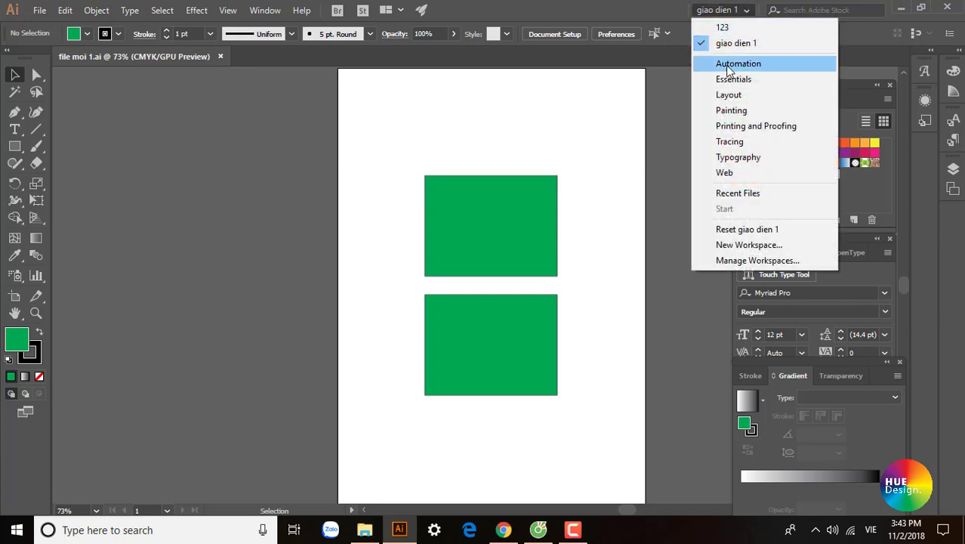
pyautogui.click(728, 78)
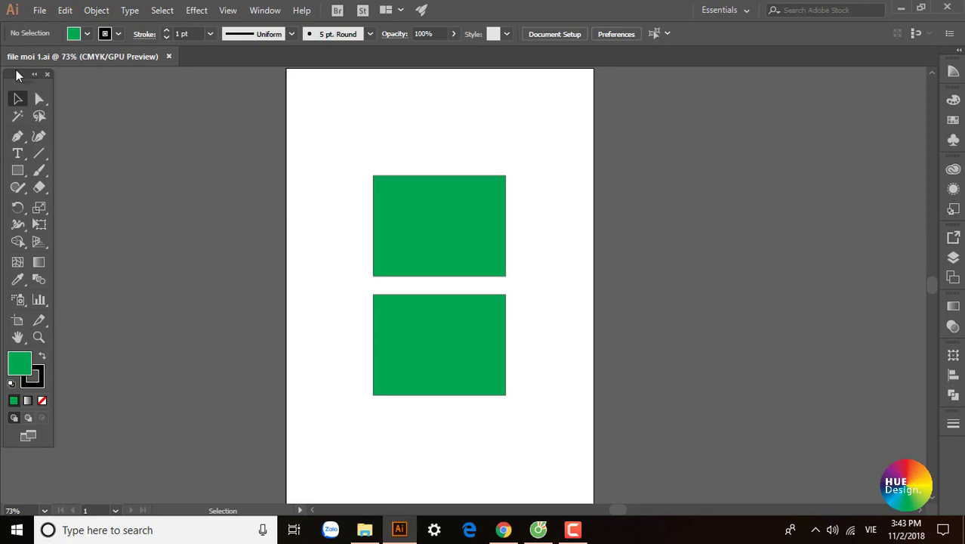
# - Recentre the page with both green rectangles and zoom out to 68.59%
pyautogui.moveTo(27, 75); pyautogui.dragTo(19, 76)
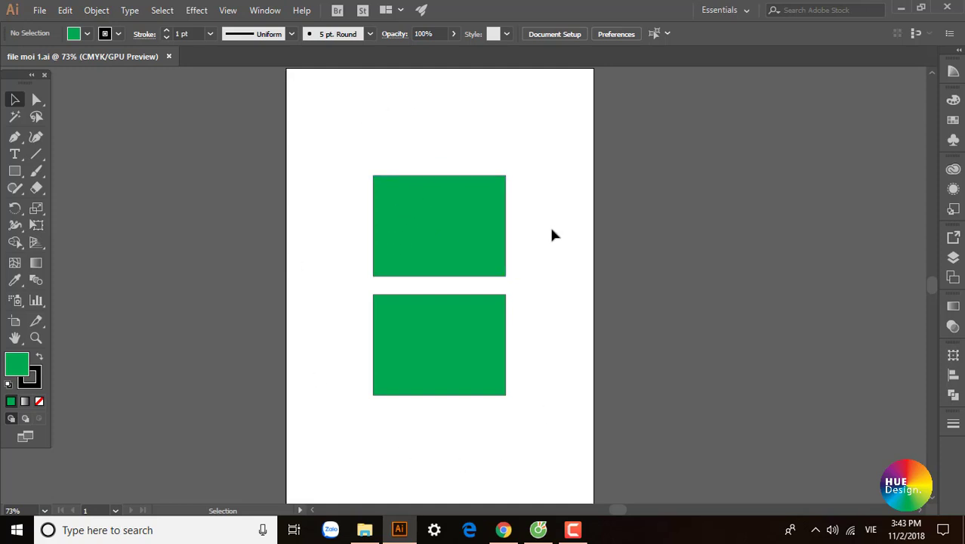
pyautogui.moveTo(520, 182); pyautogui.dragTo(555, 195)
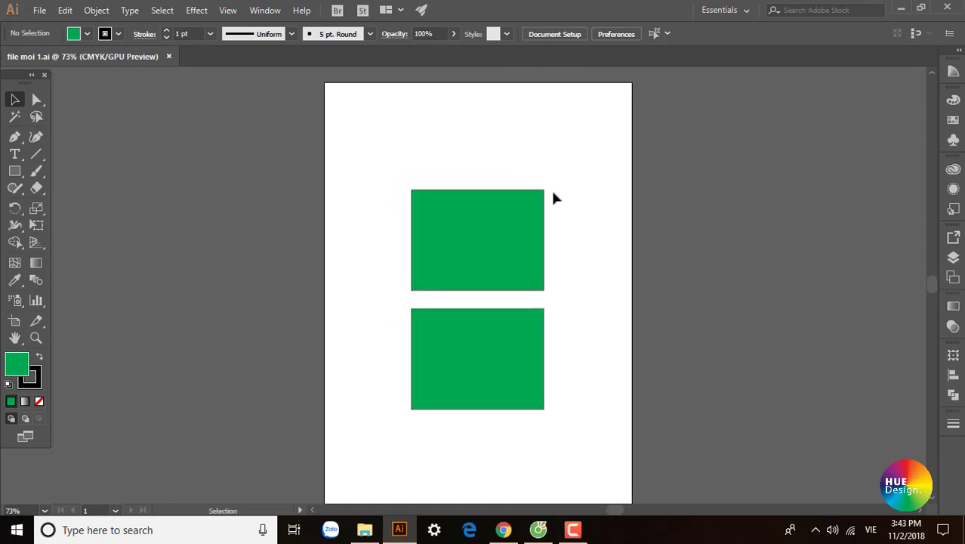
pyautogui.scroll(-1, 575, 337)
pyautogui.scroll(-1, 569, 373)
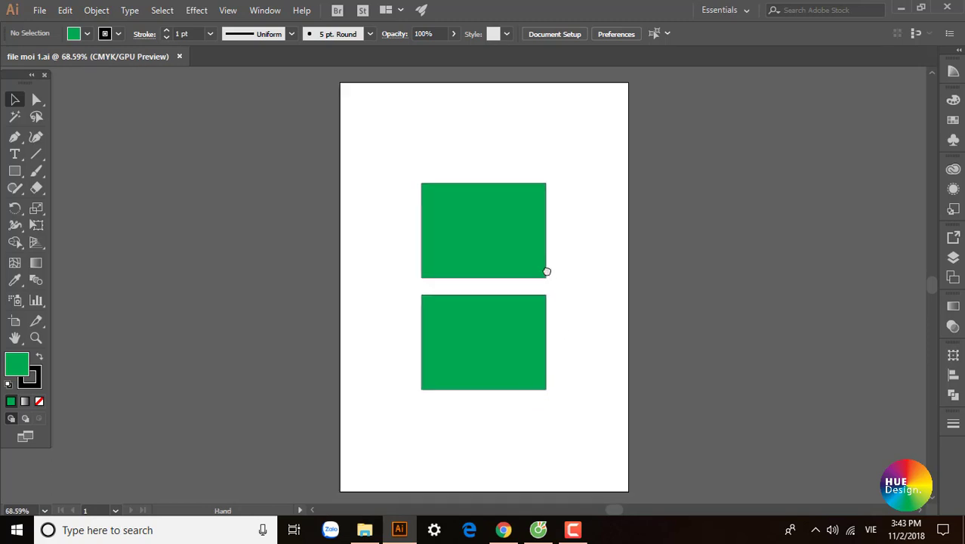
pyautogui.moveTo(546, 271); pyautogui.dragTo(544, 262)
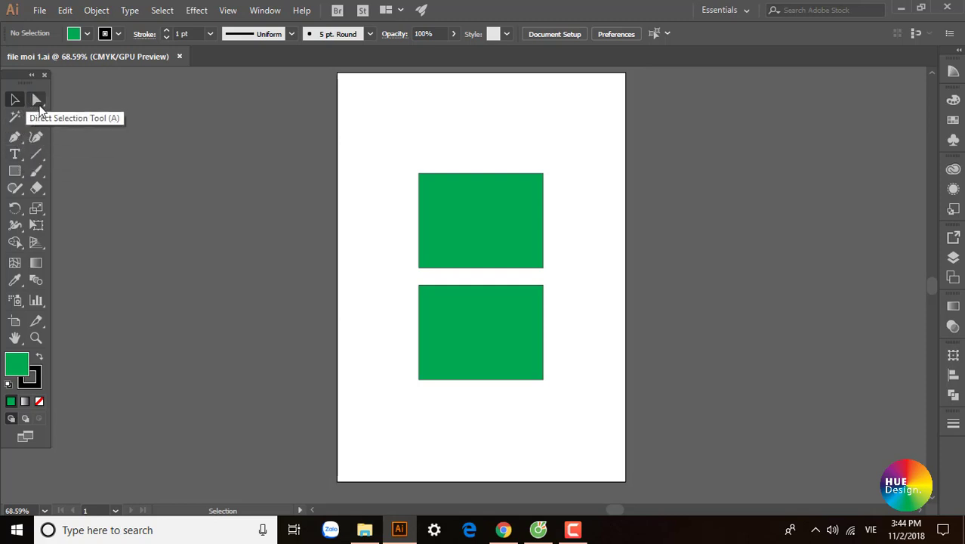
# - Browse the Direct Selection, Pen, Shaper and Shape Builder tool groups, ending on the Width tool
pyautogui.click(37, 100)
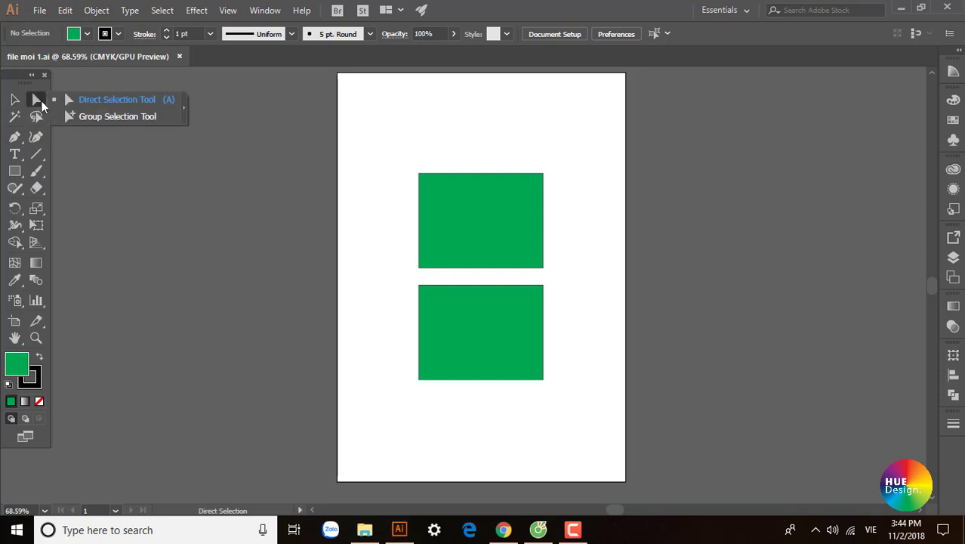
pyautogui.click(14, 139)
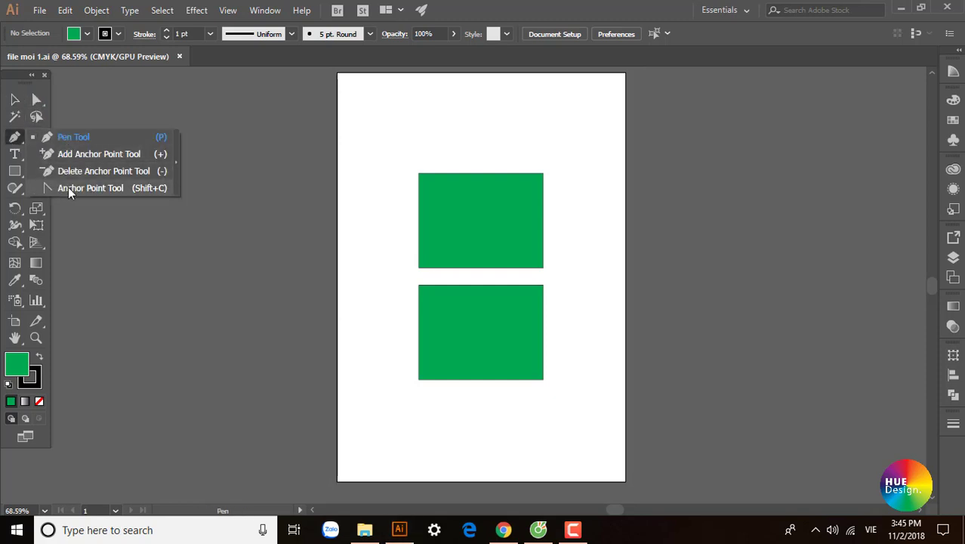
pyautogui.click(16, 189)
pyautogui.click(14, 243)
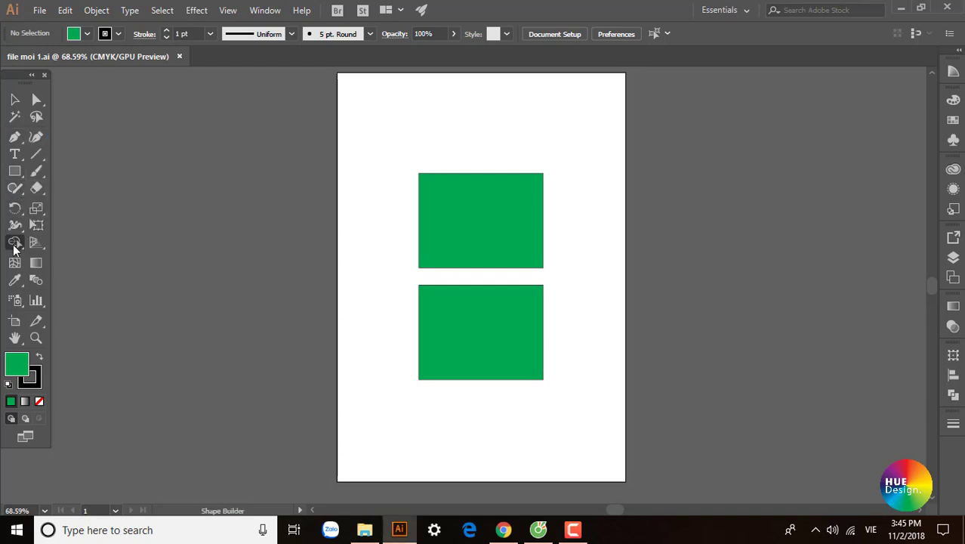
pyautogui.click(14, 244)
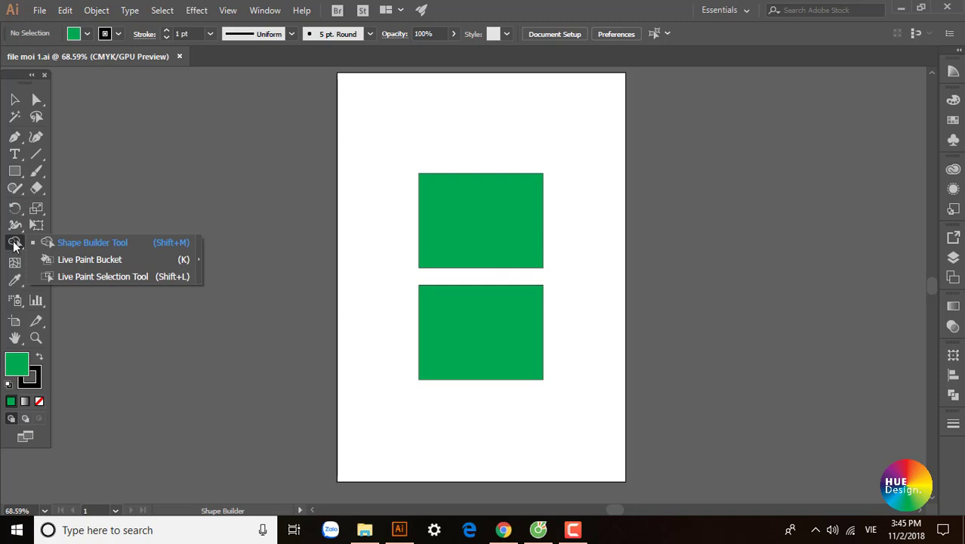
pyautogui.click(15, 228)
pyautogui.click(15, 228)
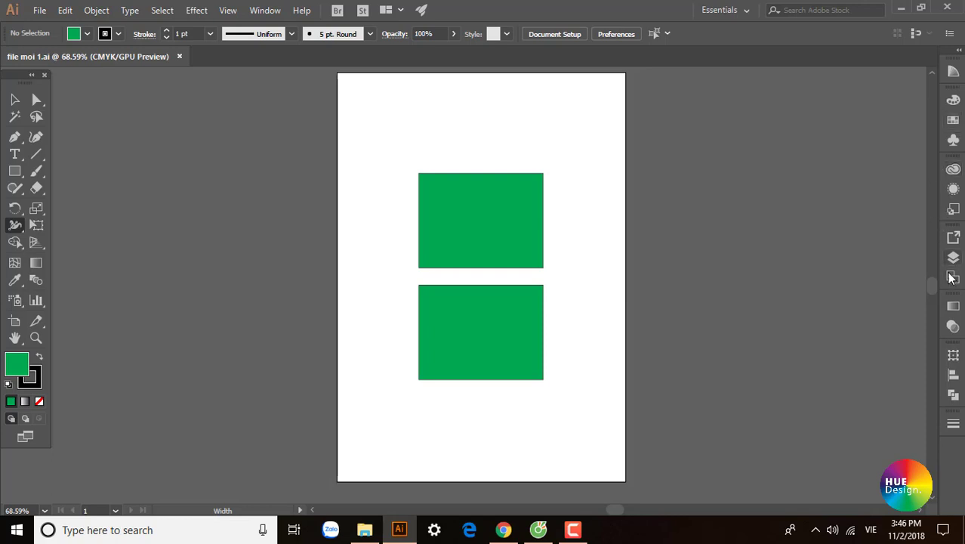
pyautogui.click(952, 306)
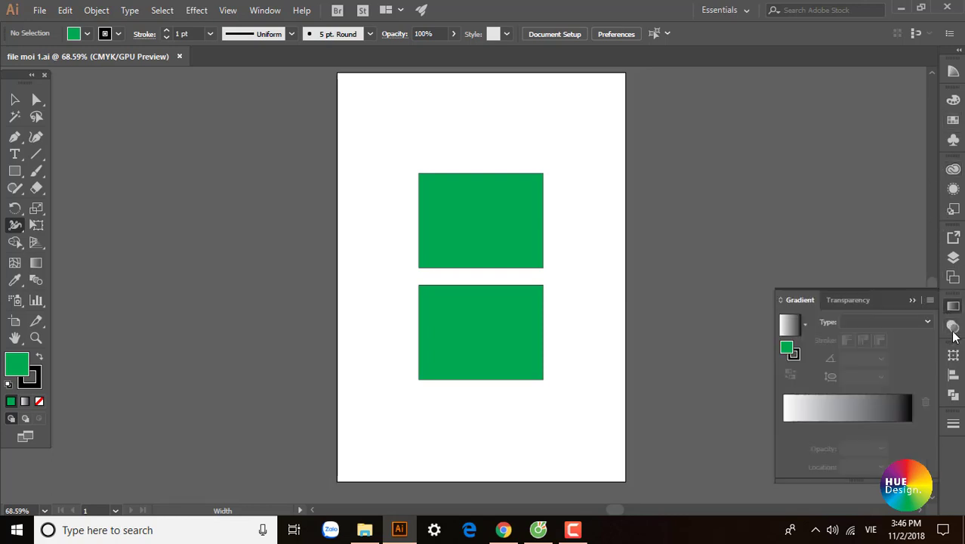
pyautogui.click(952, 328)
pyautogui.click(953, 277)
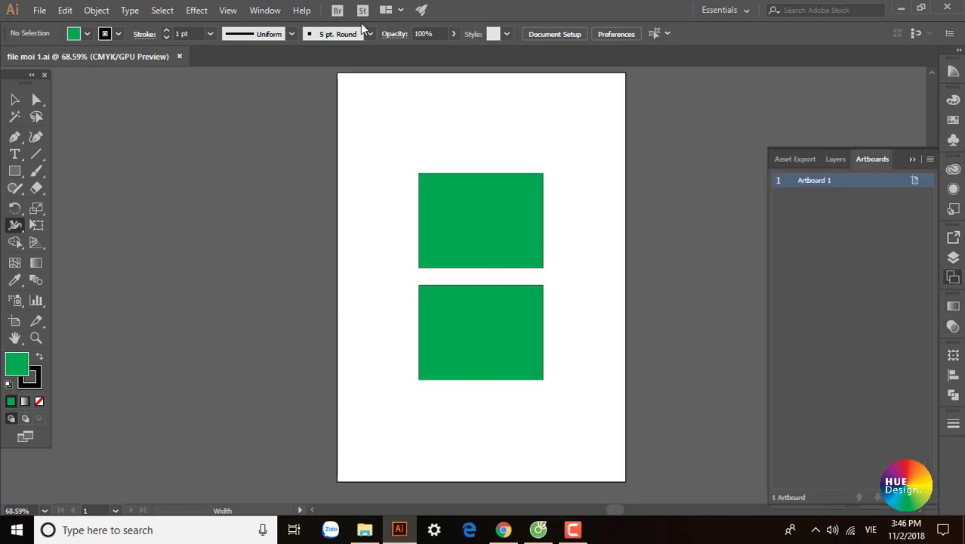
pyautogui.click(265, 11)
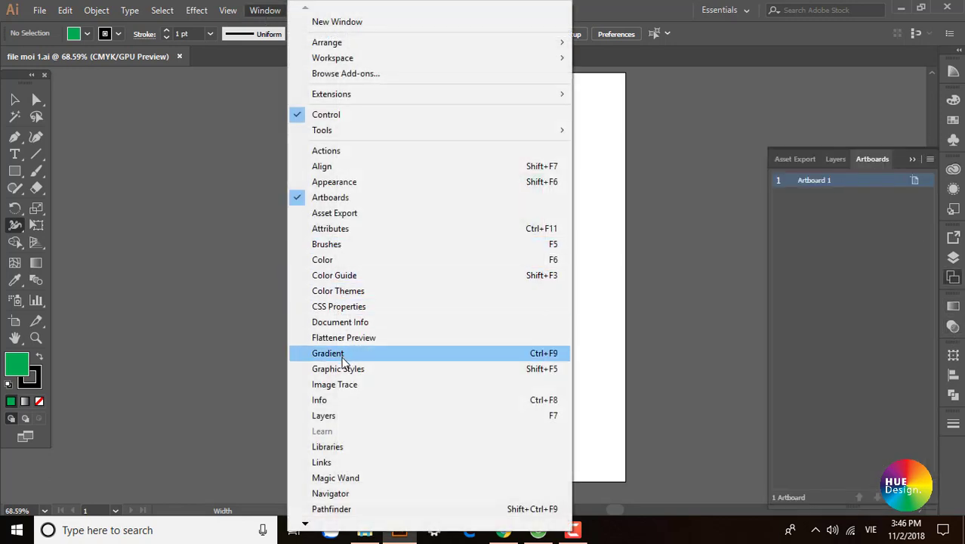
pyautogui.click(305, 521)
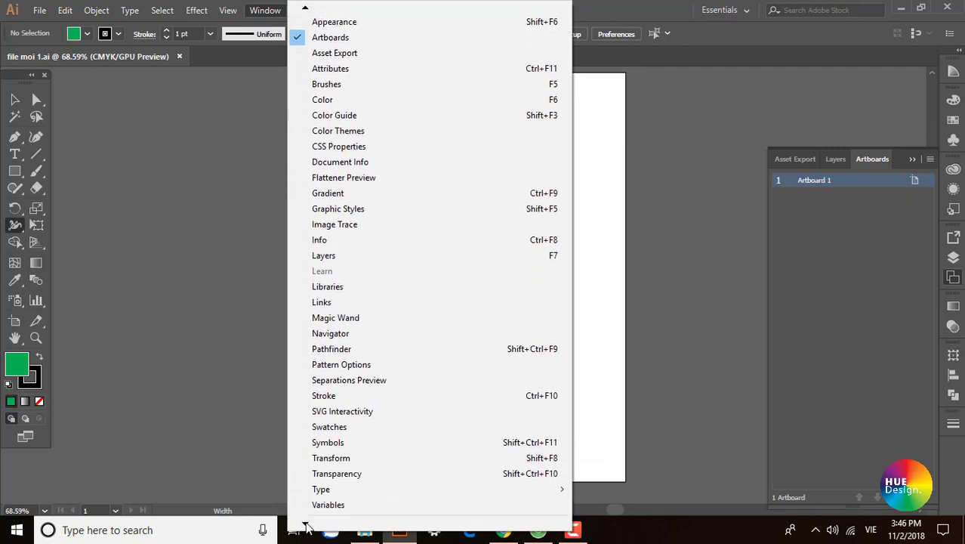
pyautogui.click(306, 521)
pyautogui.click(457, 268)
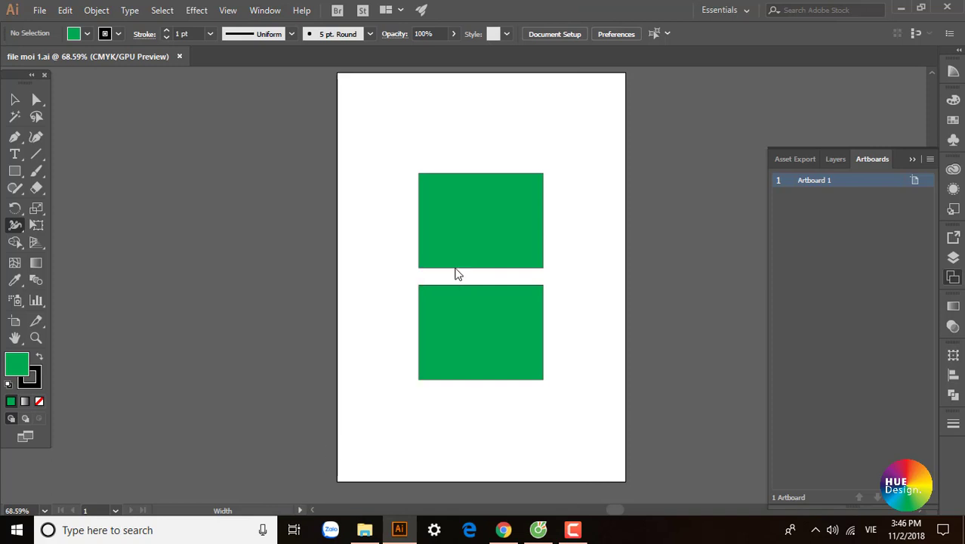
pyautogui.click(265, 10)
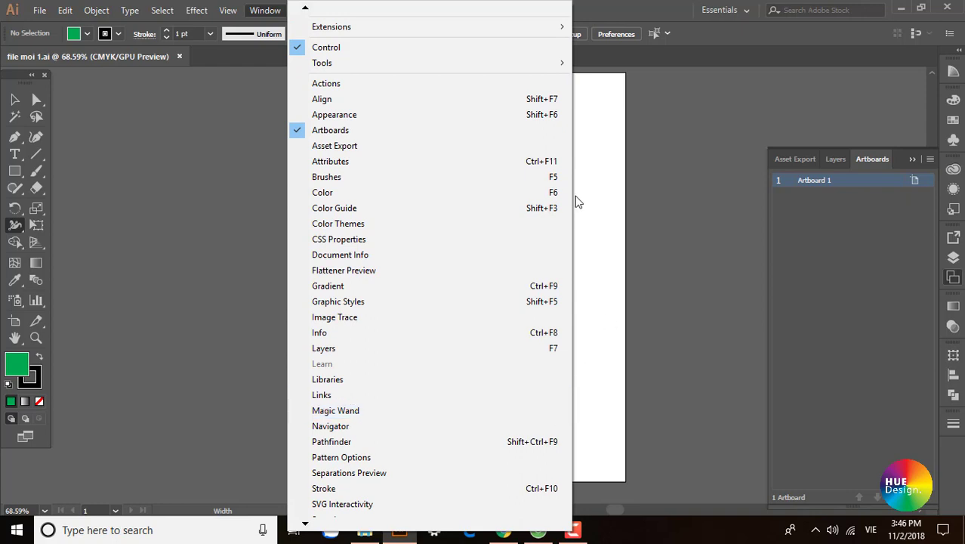
pyautogui.click(619, 11)
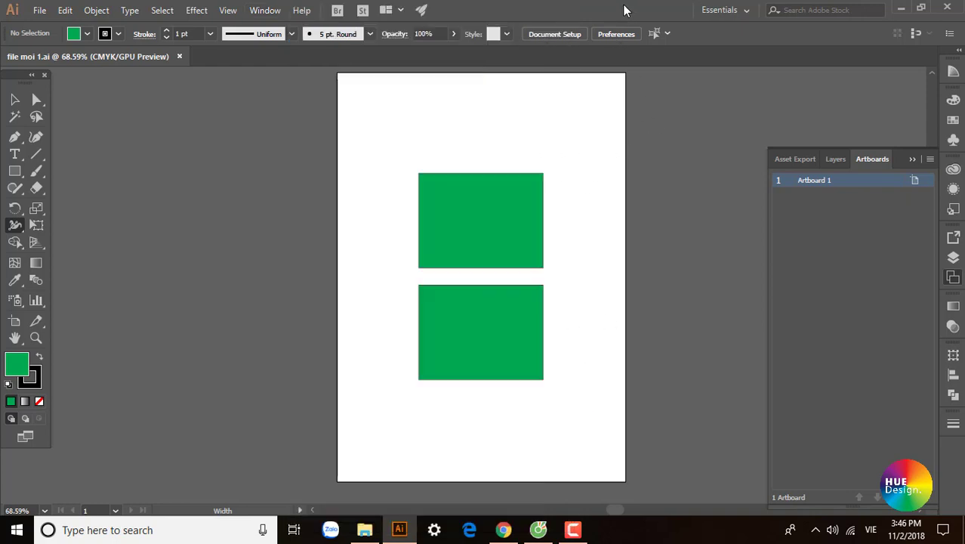
pyautogui.click(912, 160)
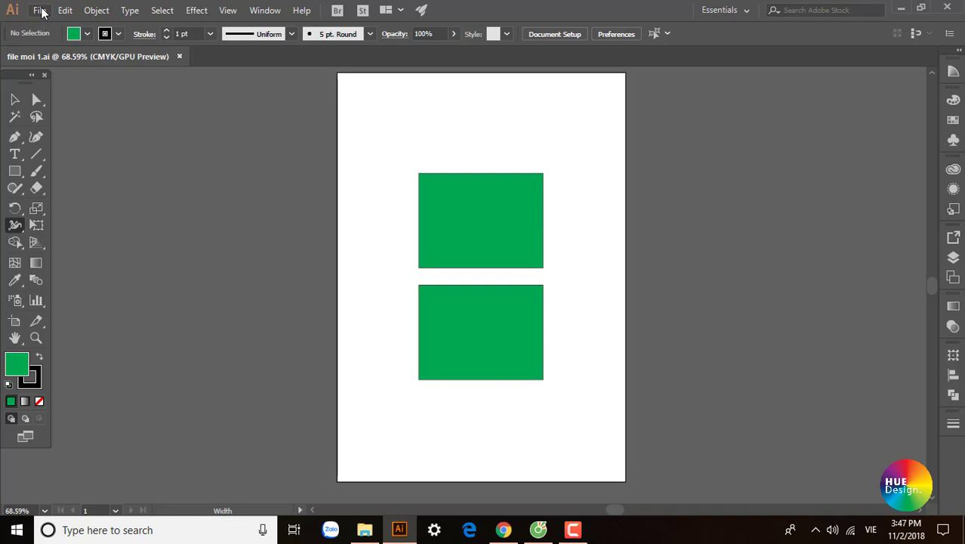
pyautogui.click(40, 10)
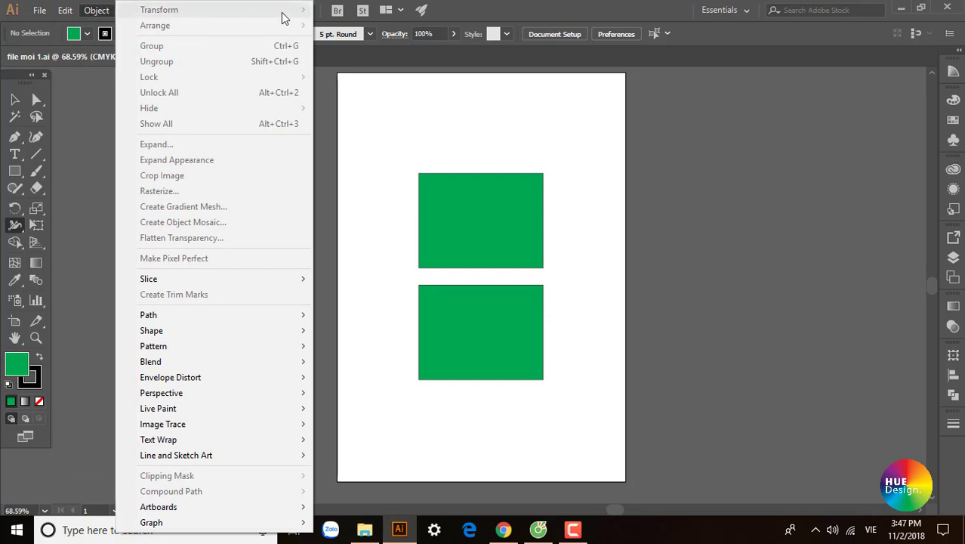
pyautogui.click(240, 9)
pyautogui.click(240, 9)
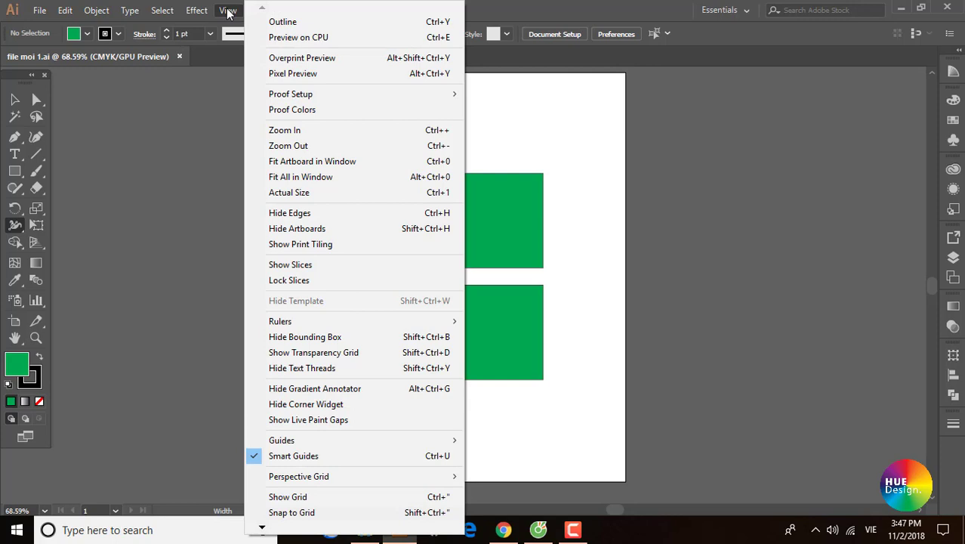
pyautogui.click(533, 11)
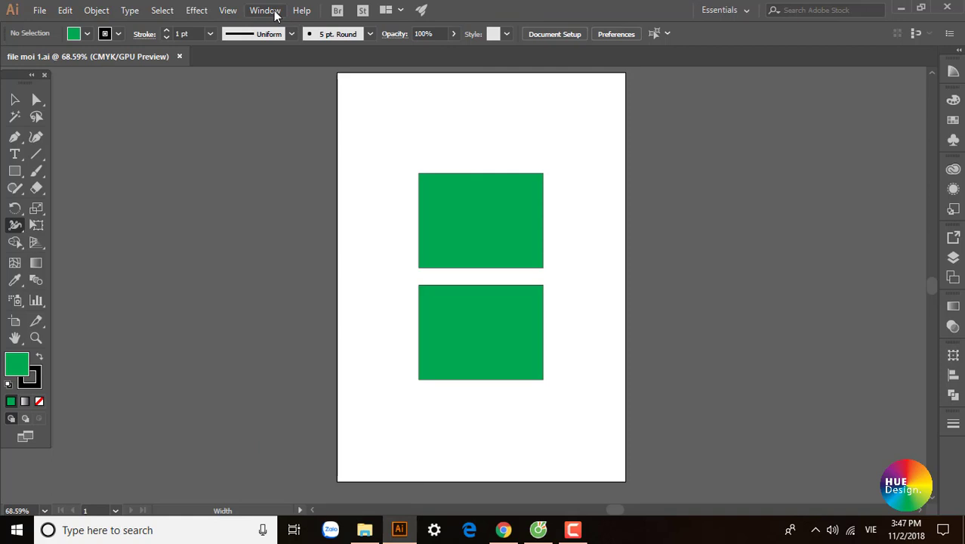
pyautogui.click(276, 16)
pyautogui.click(542, 75)
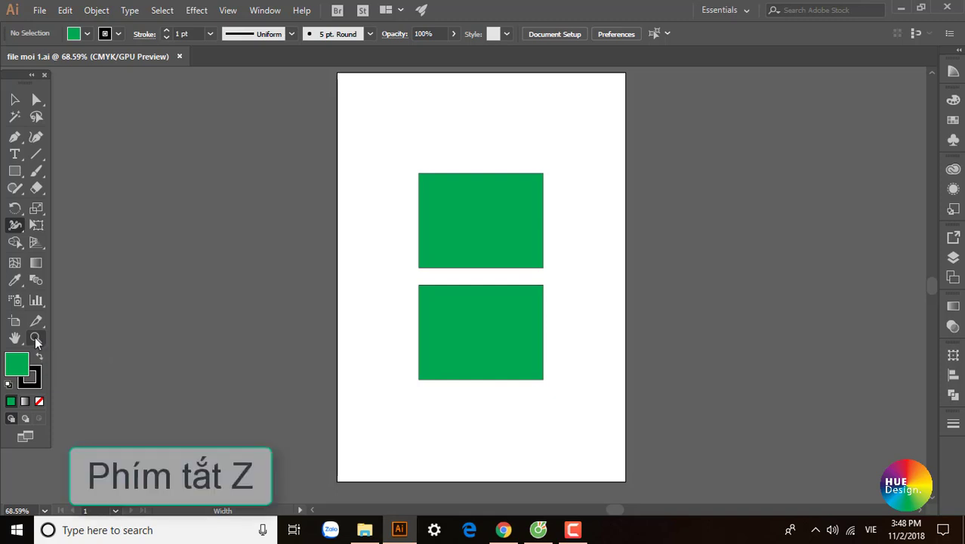
# - Zoom in on the upper green rectangle's top-left corner, then back out to the lower rectangle
pyautogui.press('z')
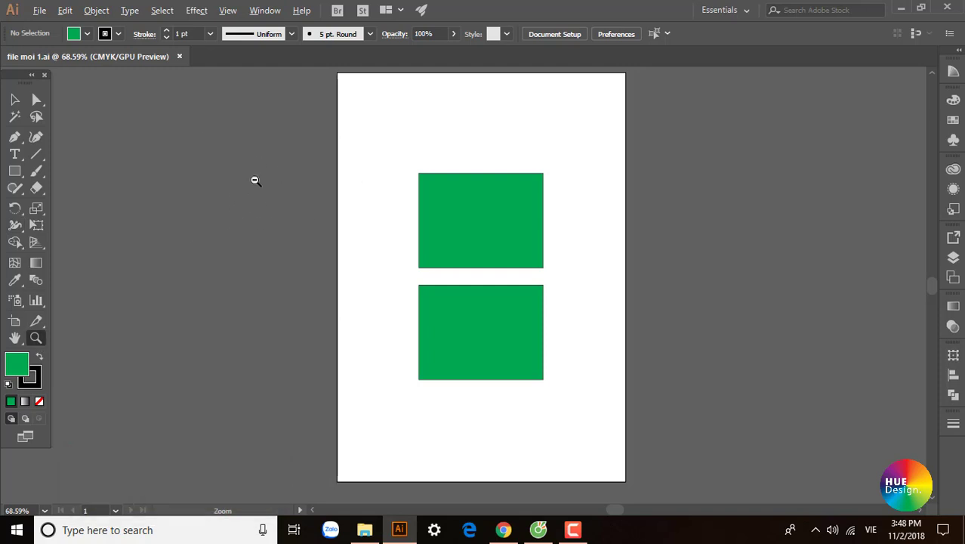
pyautogui.press('alt')
pyautogui.click(450, 213)
pyautogui.click(469, 243)
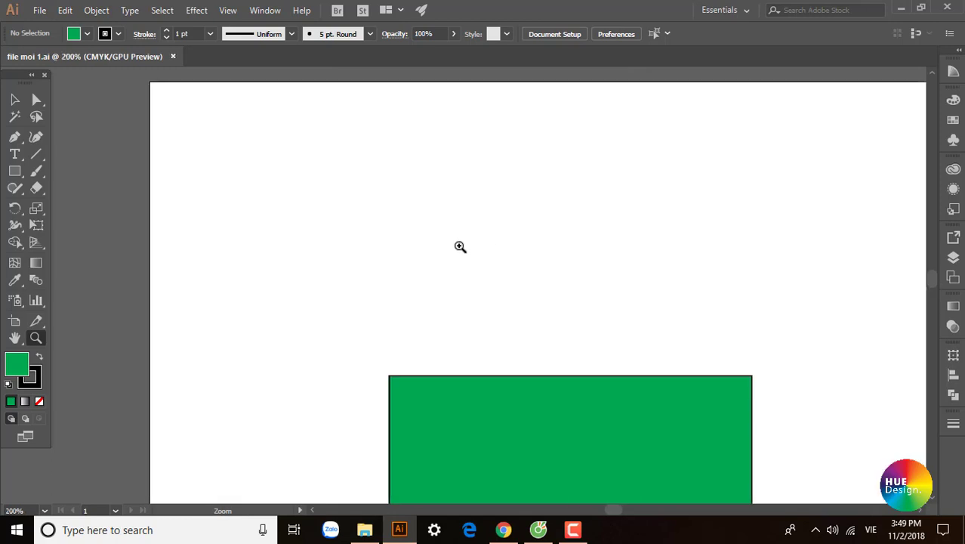
pyautogui.click(459, 246)
pyautogui.keyDown('alt'); pyautogui.click(521, 368); pyautogui.keyUp('alt')
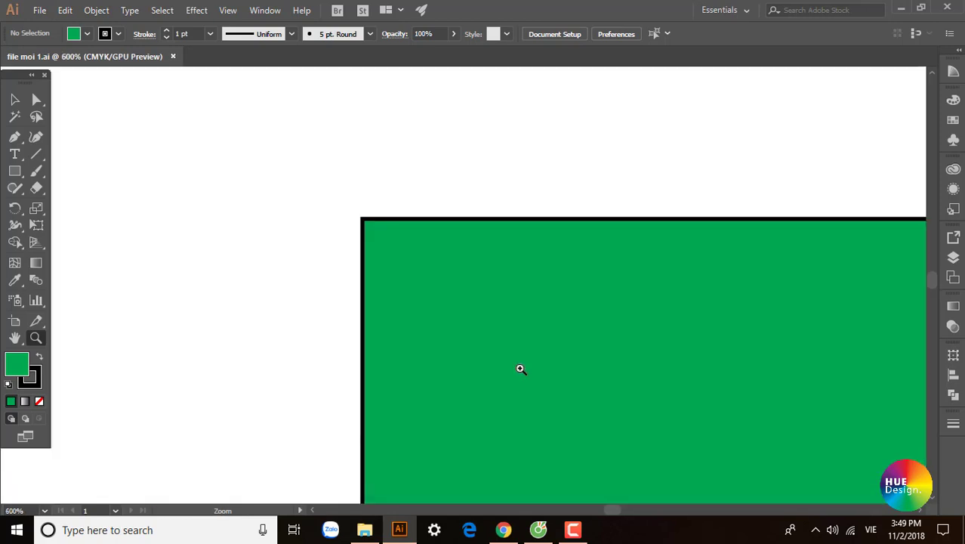
pyautogui.keyDown('alt'); pyautogui.click(521, 367); pyautogui.keyUp('alt')
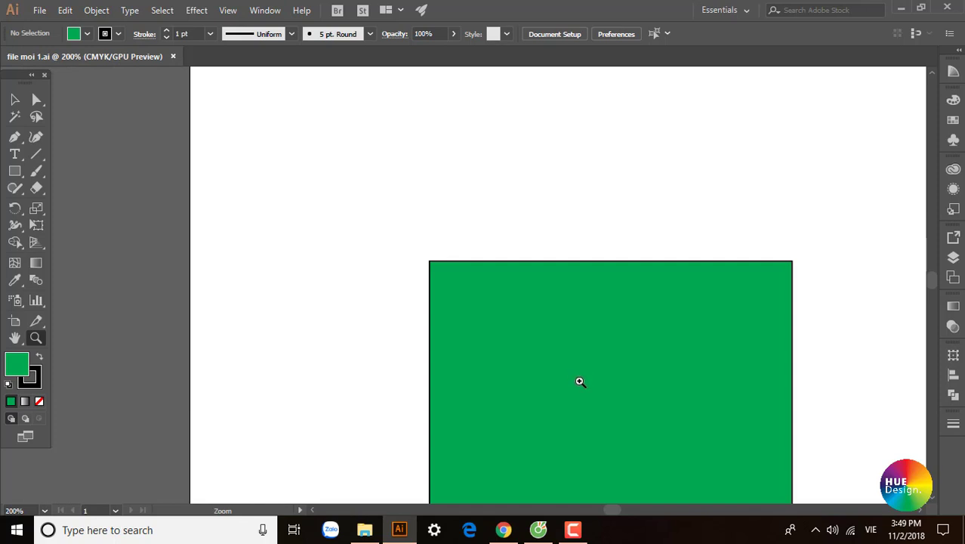
pyautogui.moveTo(577, 381); pyautogui.dragTo(459, 295)
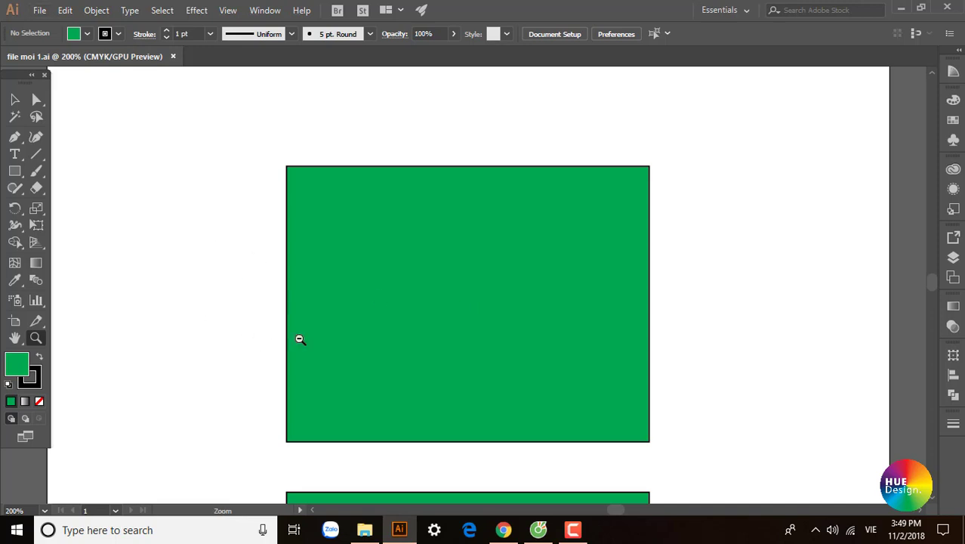
# - Zoom out to show both rectangles and the whole artboard, stepping in and out with Ctrl +/−
pyautogui.keyDown('alt'); pyautogui.click(363, 329); pyautogui.keyUp('alt')
pyautogui.keyDown('alt'); pyautogui.click(400, 335); pyautogui.keyUp('alt')
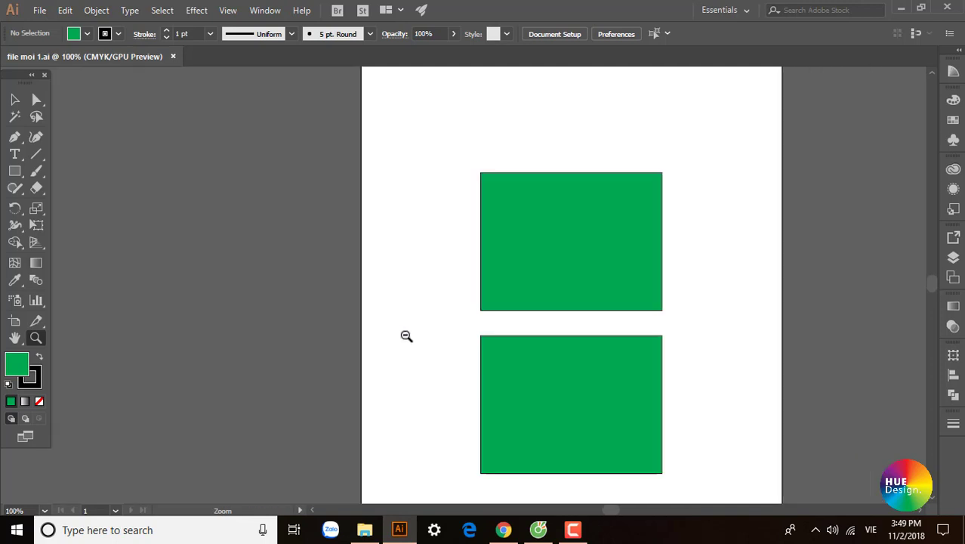
pyautogui.keyDown('alt'); pyautogui.click(559, 332); pyautogui.keyUp('alt')
pyautogui.keyDown('alt'); pyautogui.click(489, 302); pyautogui.keyUp('alt')
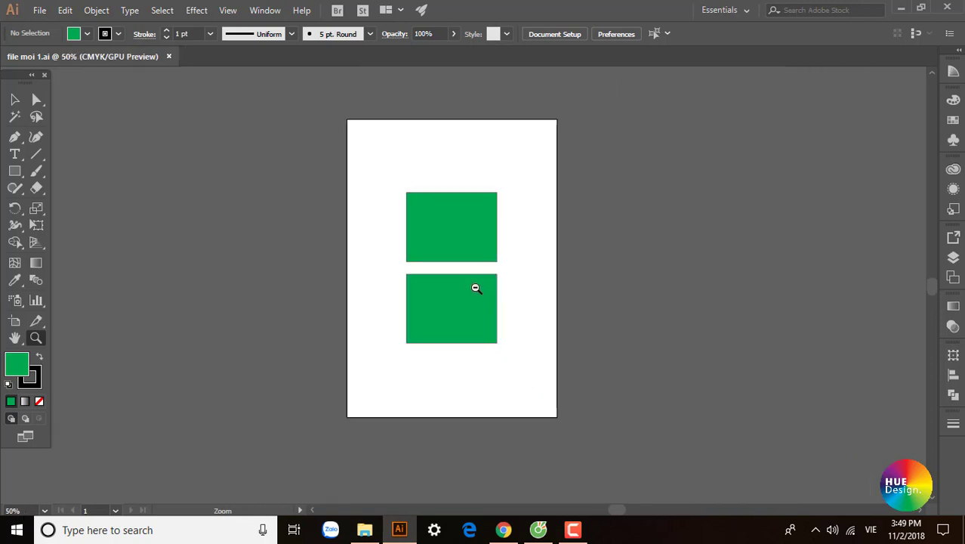
pyautogui.keyDown('alt'); pyautogui.click(469, 274); pyautogui.keyUp('alt')
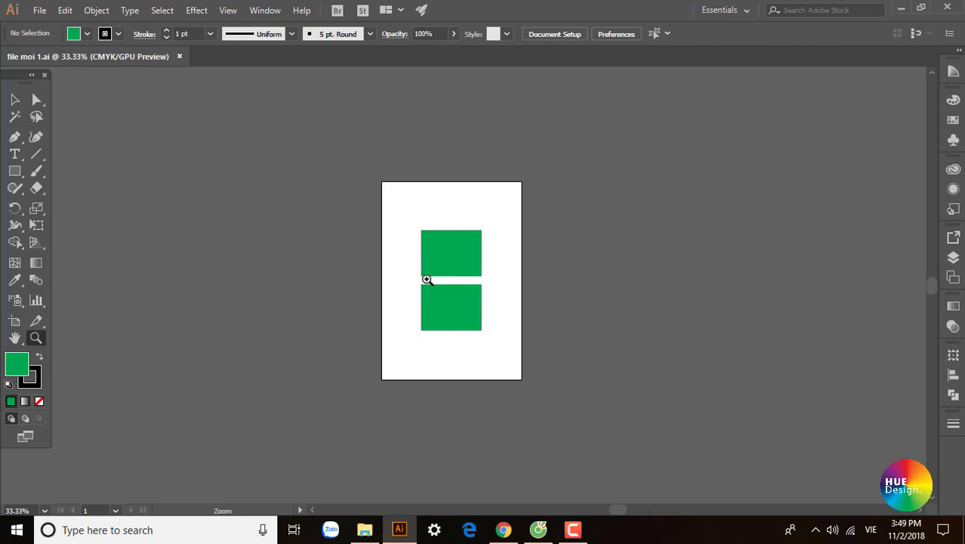
pyautogui.click(426, 276)
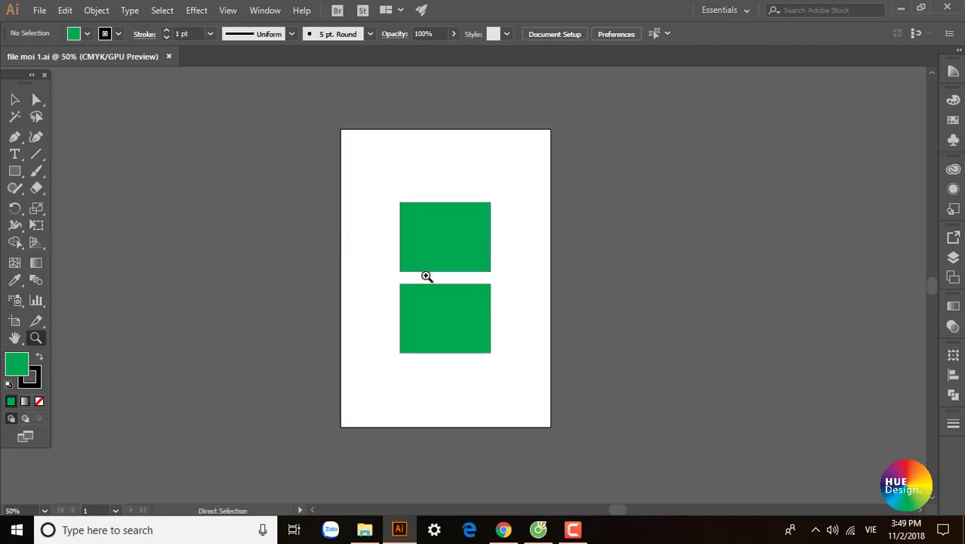
pyautogui.hotkey('ctrl', '+')
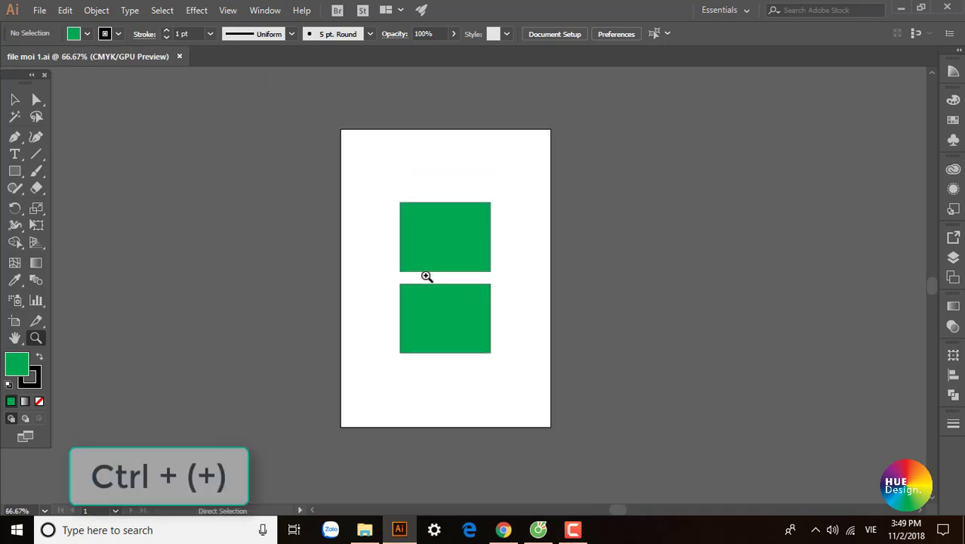
pyautogui.hotkey('ctrl', '-')
pyautogui.hotkey('ctrl', '-')
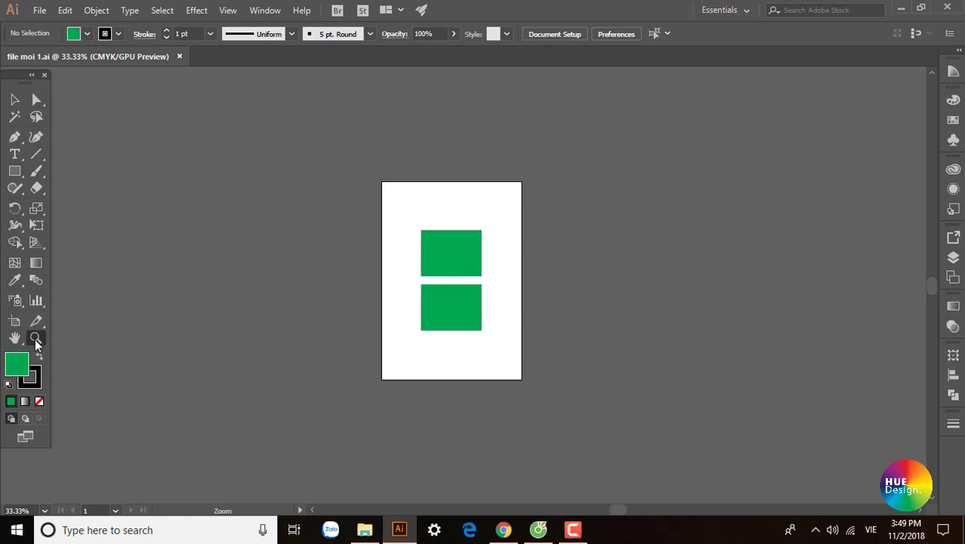
pyautogui.hotkey('ctrl', '+')
pyautogui.hotkey('ctrl', '+')
pyautogui.hotkey('ctrl', '+')
# - Fit all artboards in the window, then show the artwork at Actual Size
pyautogui.click(228, 10)
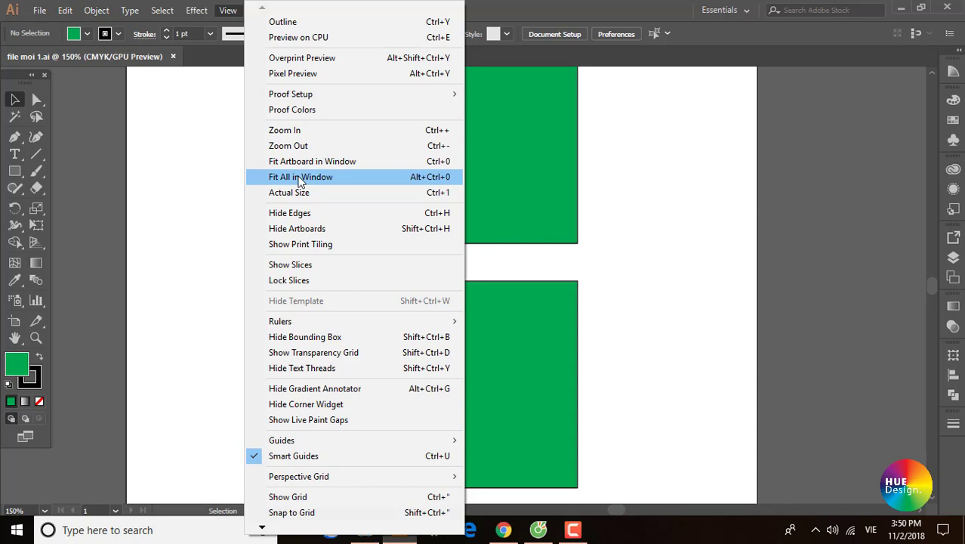
pyautogui.click(300, 178)
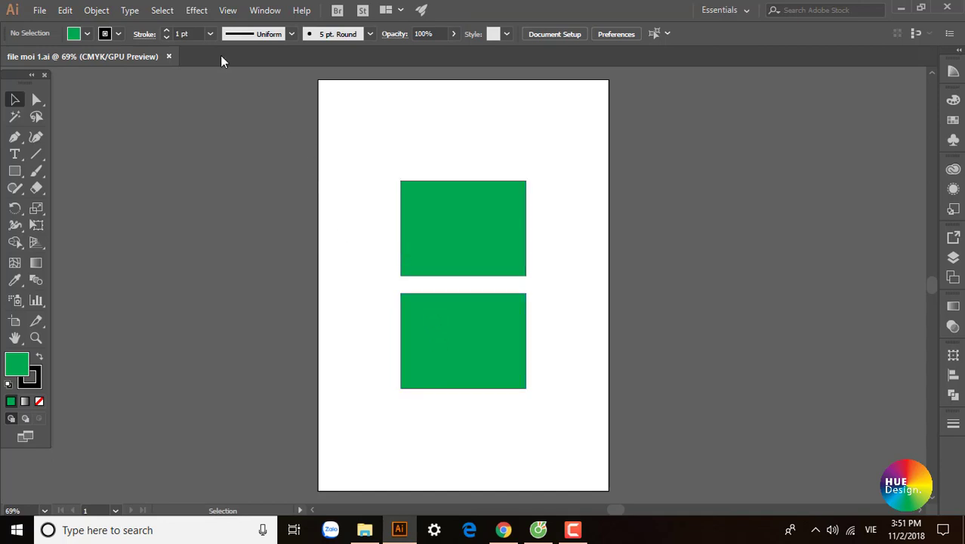
pyautogui.click(254, 11)
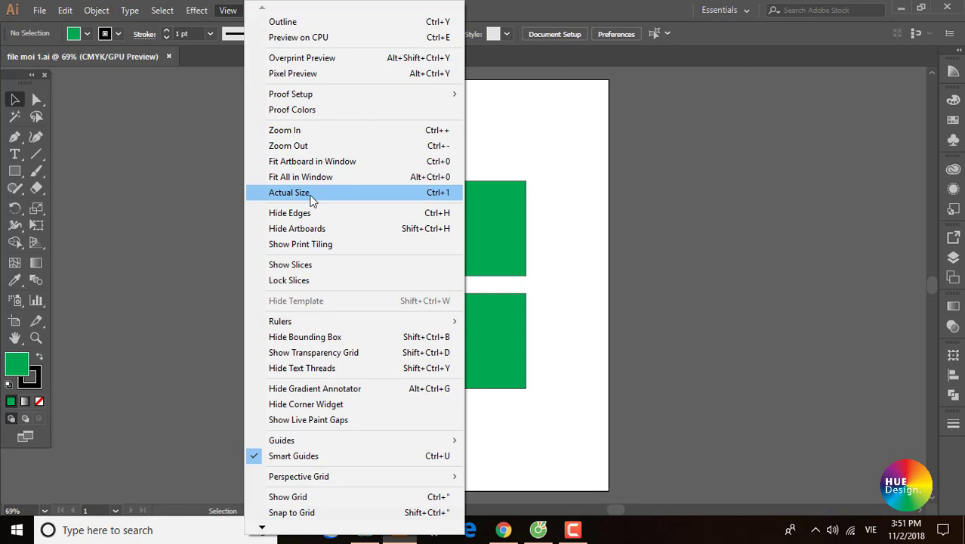
pyautogui.click(312, 197)
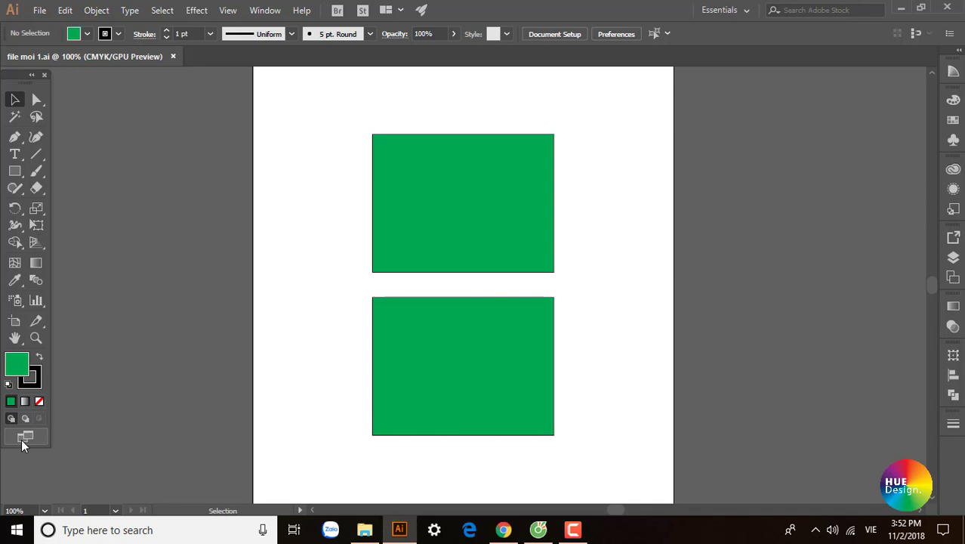
pyautogui.click(21, 440)
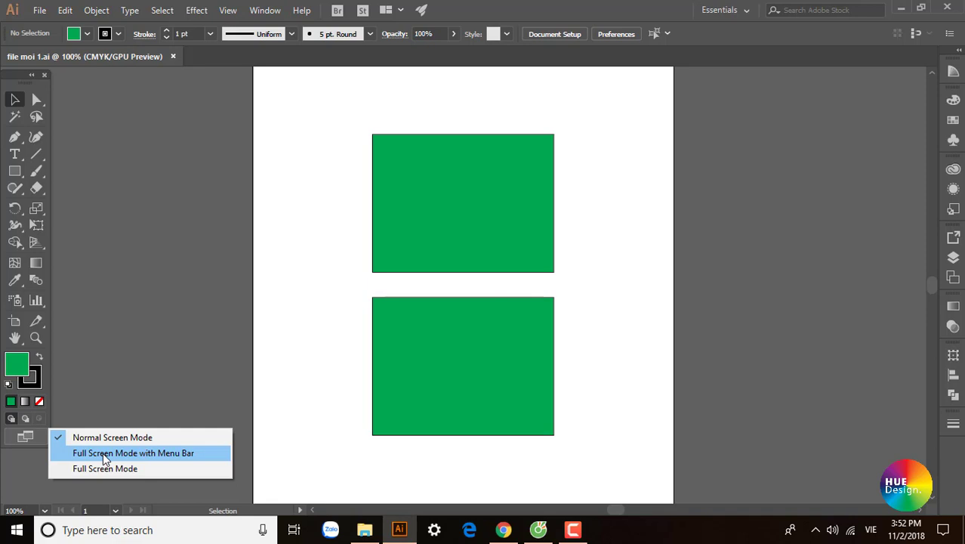
pyautogui.click(103, 452)
pyautogui.click(22, 438)
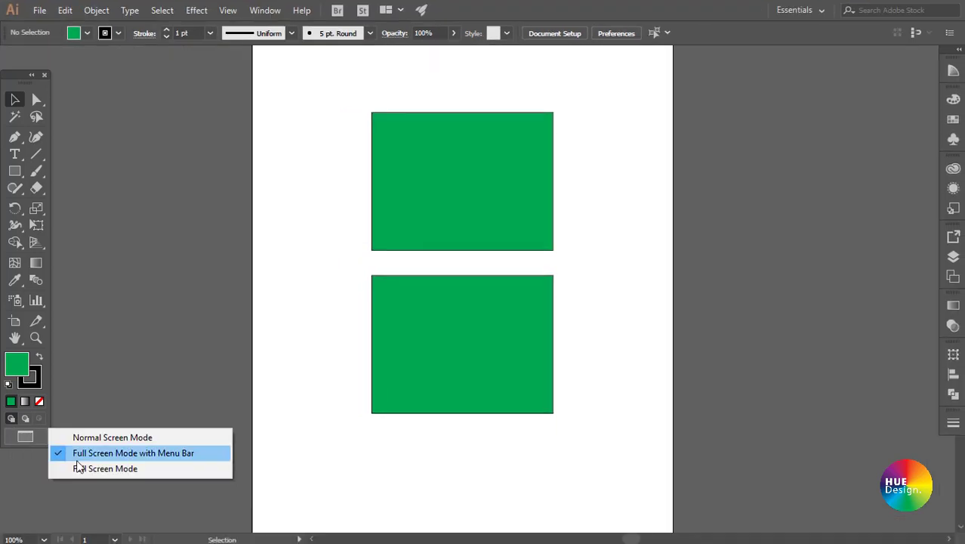
pyautogui.click(97, 469)
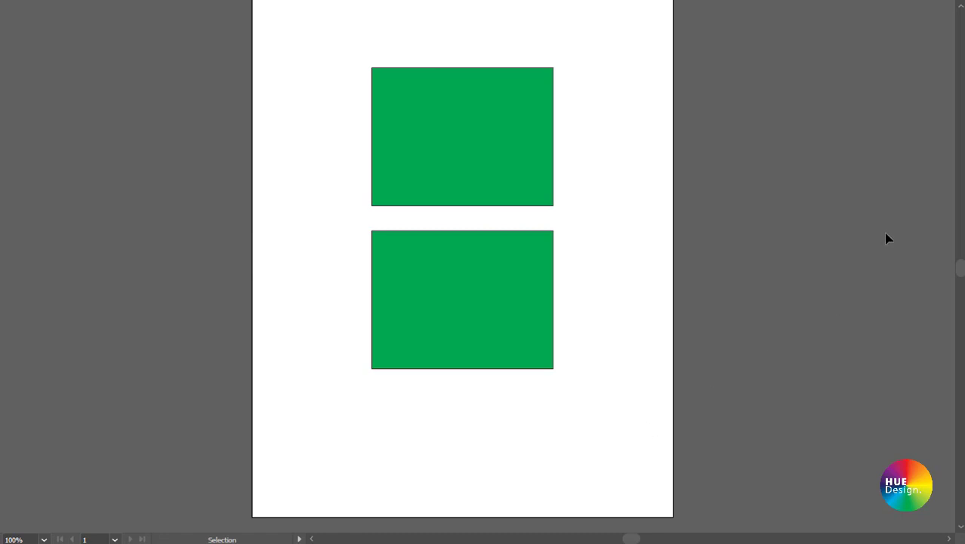
pyautogui.press('f')
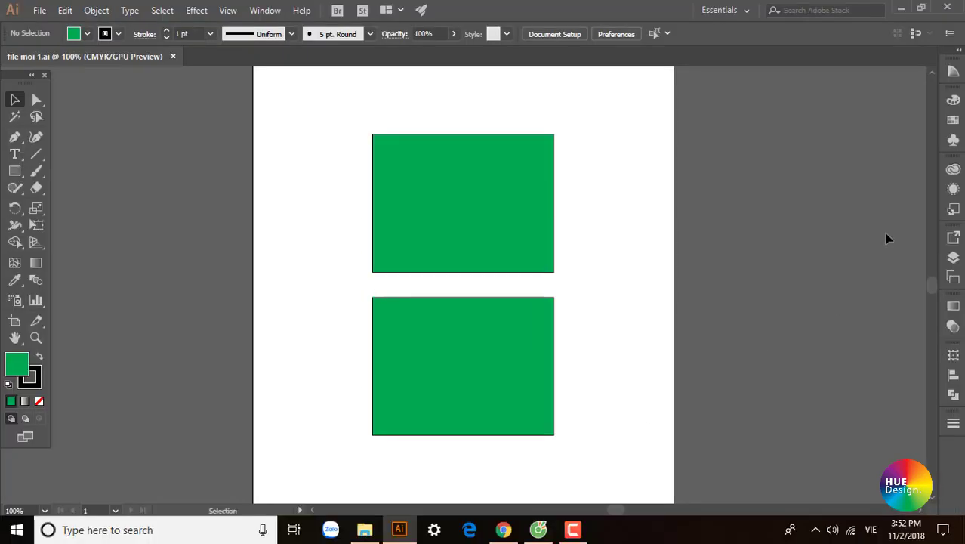
pyautogui.press('f')
pyautogui.press('f')
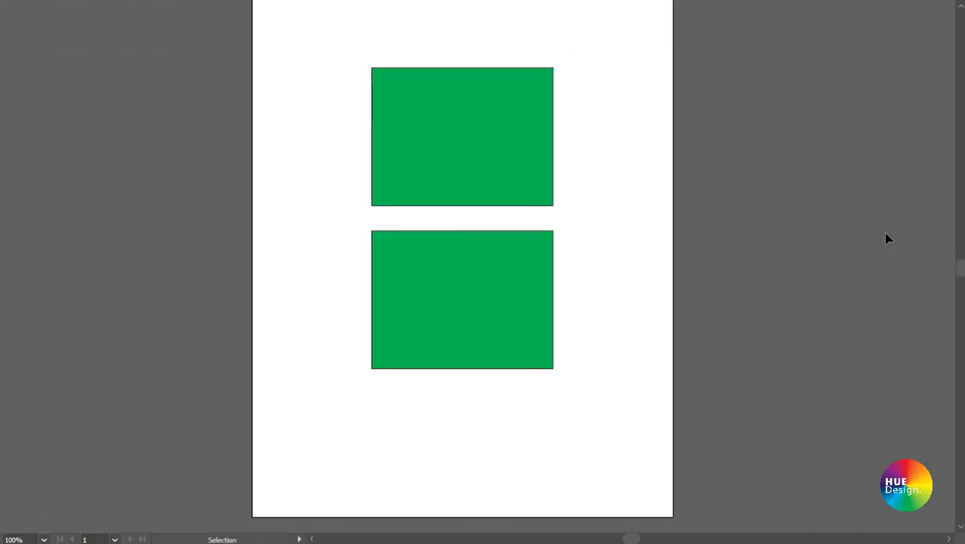
pyautogui.press('f')
pyautogui.press('f')
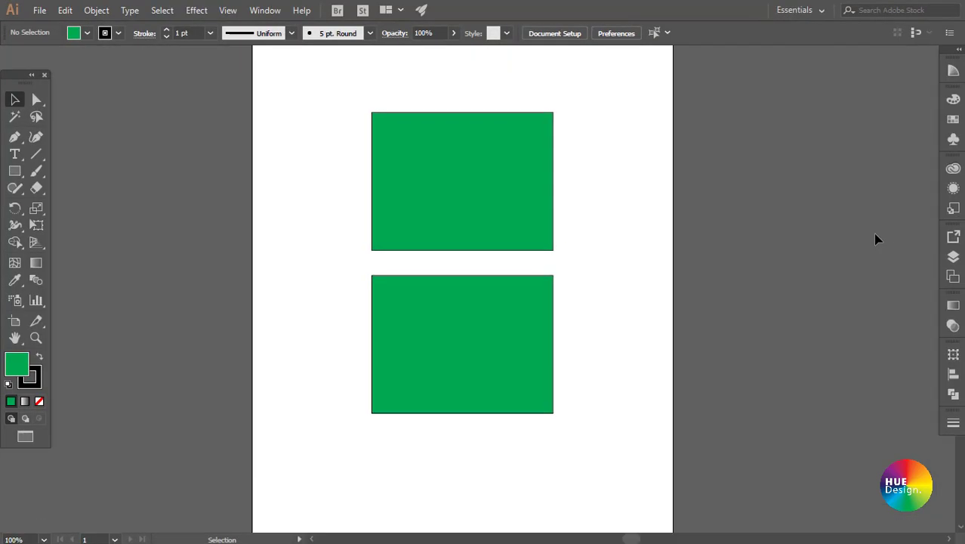
pyautogui.press('f')
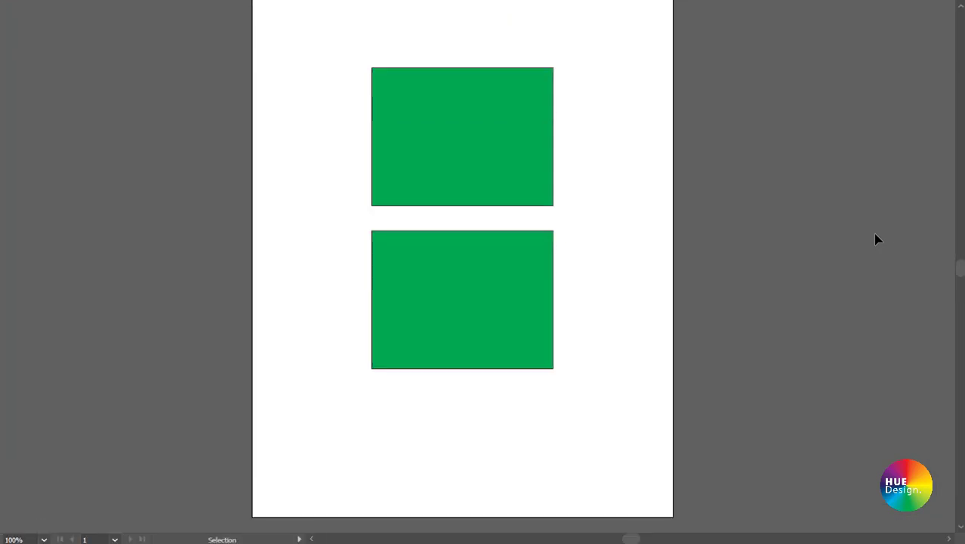
pyautogui.press('f')
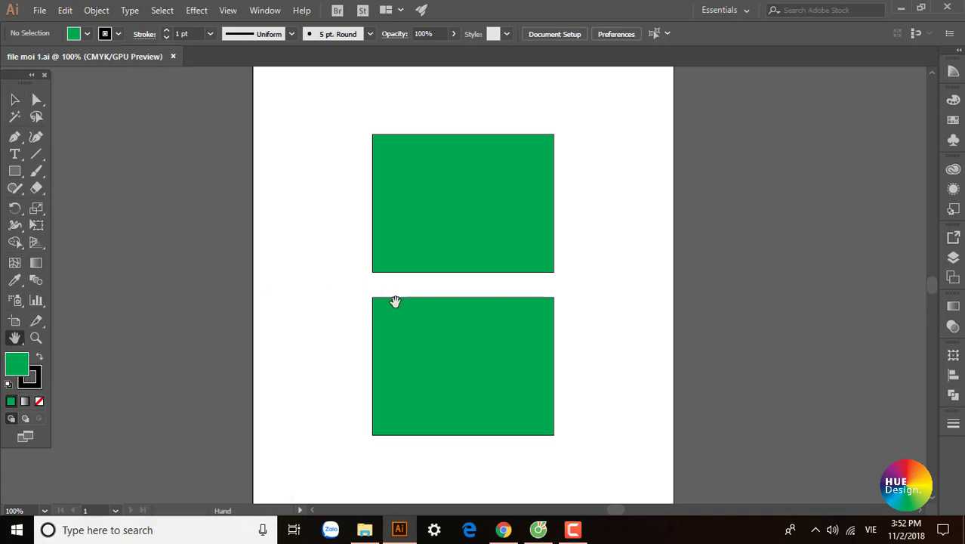
# - Pan around the artboard to locate the green rectangles
pyautogui.moveTo(398, 303); pyautogui.dragTo(277, 290)
pyautogui.moveTo(215, 228)
pyautogui.mouseDown()
pyautogui.moveTo(453, 273)
pyautogui.moveTo(282, 265)
pyautogui.moveTo(523, 267)
pyautogui.moveTo(178, 260)
pyautogui.moveTo(349, 258)
pyautogui.moveTo(336, 295)
pyautogui.mouseUp()
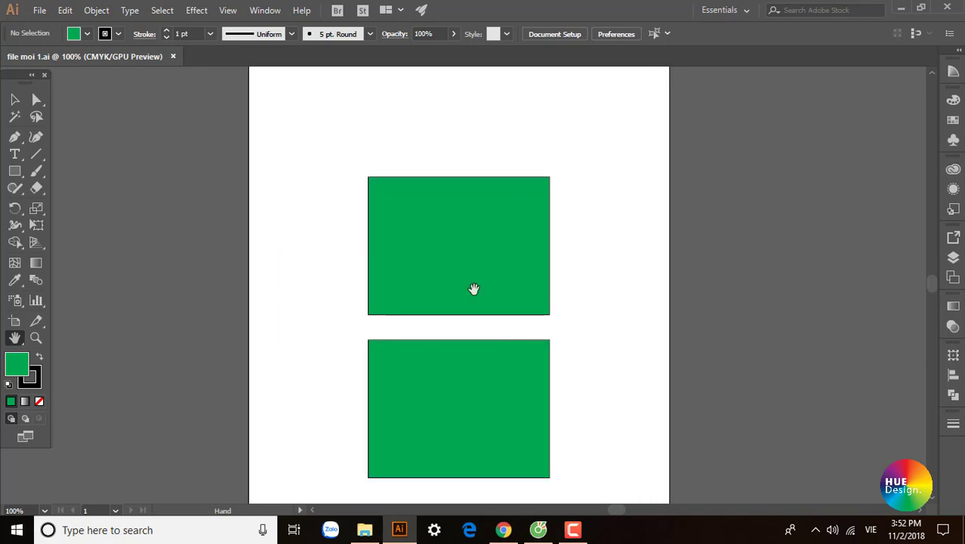
pyautogui.moveTo(758, 320)
pyautogui.mouseDown()
pyautogui.moveTo(507, 376)
pyautogui.moveTo(743, 302)
pyautogui.mouseUp()
pyautogui.moveTo(464, 243); pyautogui.dragTo(505, 278)
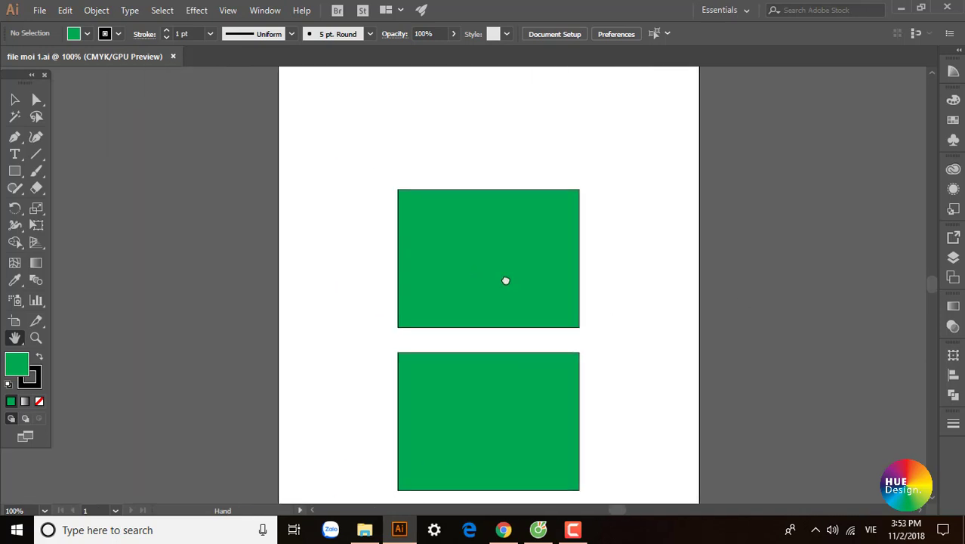
pyautogui.moveTo(407, 221)
pyautogui.mouseDown()
pyautogui.moveTo(430, 265)
pyautogui.moveTo(471, 86)
pyautogui.mouseUp()
pyautogui.moveTo(381, 95)
pyautogui.mouseDown()
pyautogui.moveTo(468, 112)
pyautogui.moveTo(442, 302)
pyautogui.moveTo(463, 181)
pyautogui.moveTo(399, 257)
pyautogui.moveTo(404, 270)
pyautogui.moveTo(427, 222)
pyautogui.mouseUp()
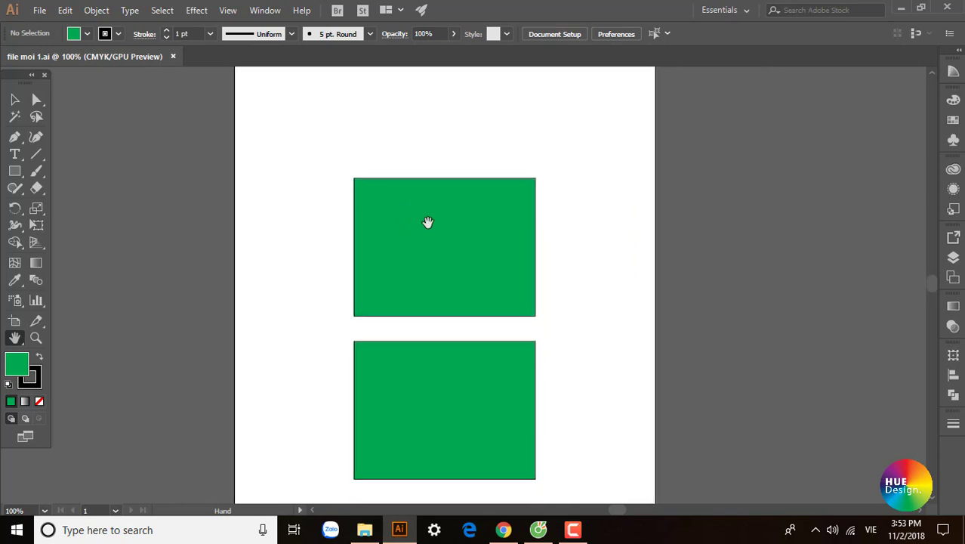
pyautogui.moveTo(586, 198)
pyautogui.mouseDown()
pyautogui.moveTo(250, 263)
pyautogui.moveTo(110, 259)
pyautogui.mouseUp()
pyautogui.moveTo(463, 258); pyautogui.dragTo(349, 297)
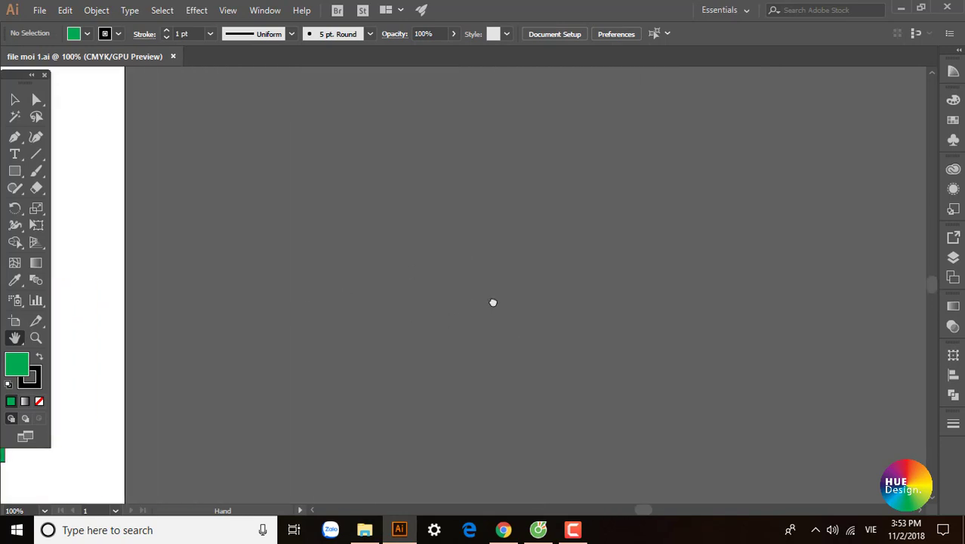
pyautogui.moveTo(111, 302)
pyautogui.mouseDown()
pyautogui.moveTo(472, 314)
pyautogui.moveTo(524, 285)
pyautogui.mouseUp()
# - Zoom to 300% and centre the upper green rectangle in the window
pyautogui.scroll(5, 616, 270)
pyautogui.moveTo(661, 345)
pyautogui.mouseDown()
pyautogui.moveTo(483, 252)
pyautogui.moveTo(712, 241)
pyautogui.mouseUp()
pyautogui.moveTo(741, 280)
pyautogui.mouseDown()
pyautogui.moveTo(549, 288)
pyautogui.moveTo(530, 257)
pyautogui.moveTo(508, 271)
pyautogui.moveTo(499, 307)
pyautogui.mouseUp()
pyautogui.press('v')
pyautogui.moveTo(313, 245)
pyautogui.mouseDown()
pyautogui.moveTo(415, 304)
pyautogui.moveTo(482, 252)
pyautogui.moveTo(295, 388)
pyautogui.mouseUp()
pyautogui.hotkey('ctrl', '-')
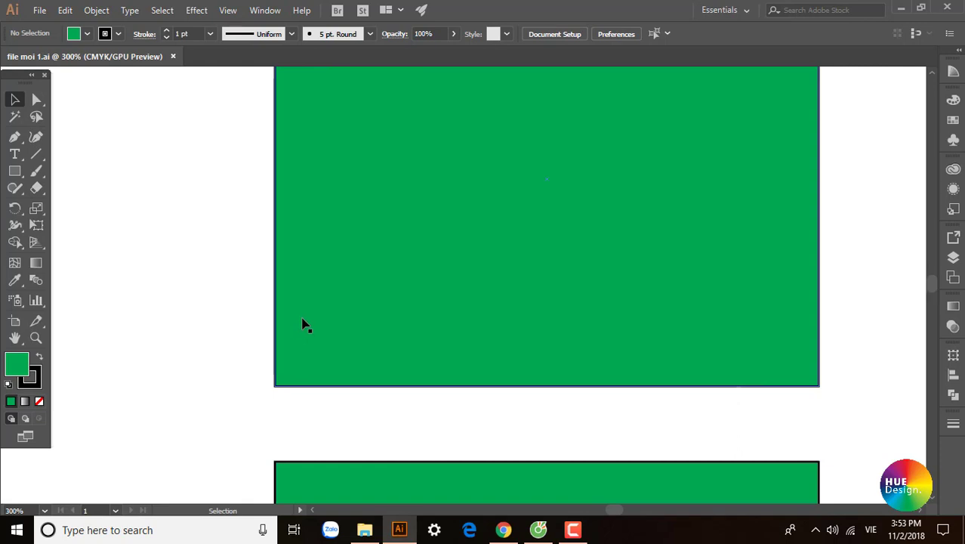
pyautogui.moveTo(302, 323)
pyautogui.mouseDown()
pyautogui.moveTo(347, 344)
pyautogui.moveTo(293, 332)
pyautogui.mouseUp()
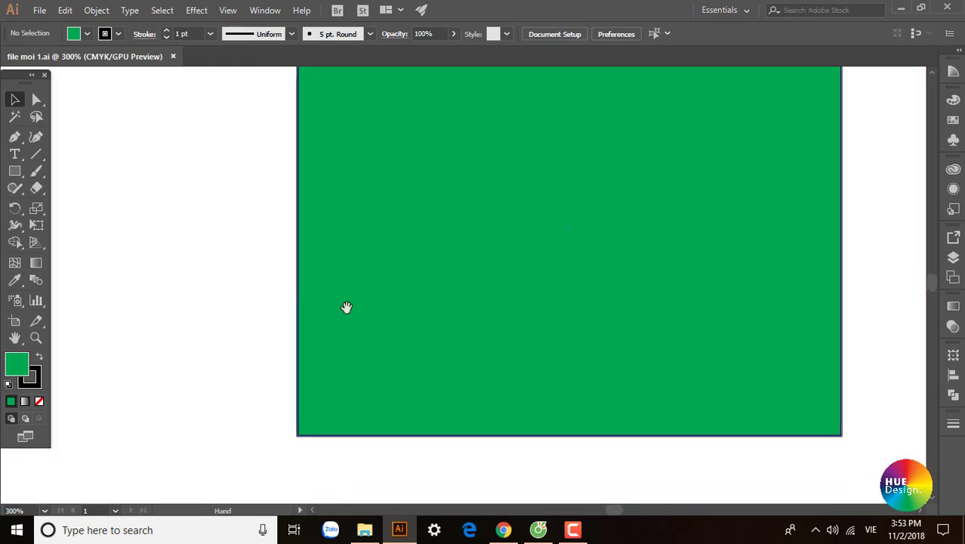
pyautogui.moveTo(345, 307); pyautogui.dragTo(356, 331)
pyautogui.moveTo(248, 310)
pyautogui.mouseDown()
pyautogui.moveTo(278, 365)
pyautogui.moveTo(261, 324)
pyautogui.mouseUp()
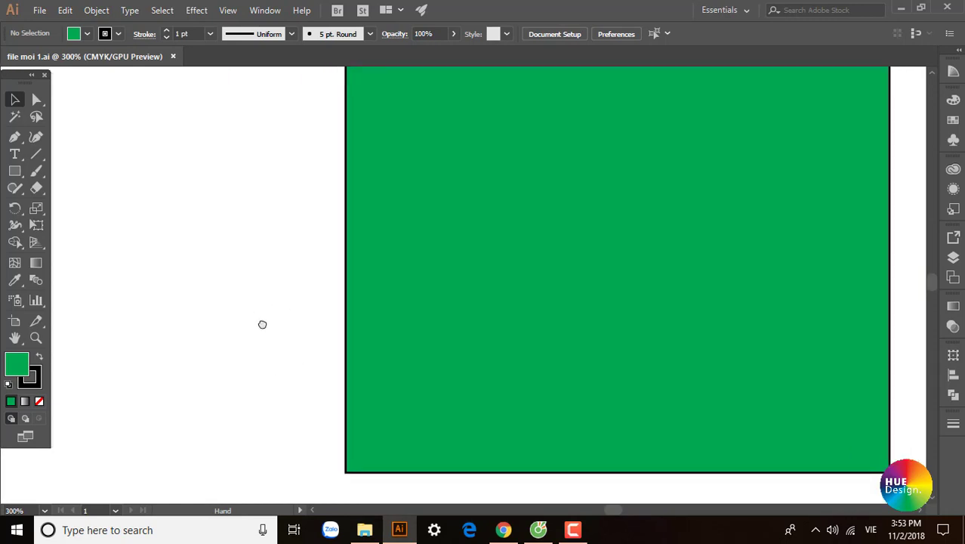
pyautogui.click(14, 153)
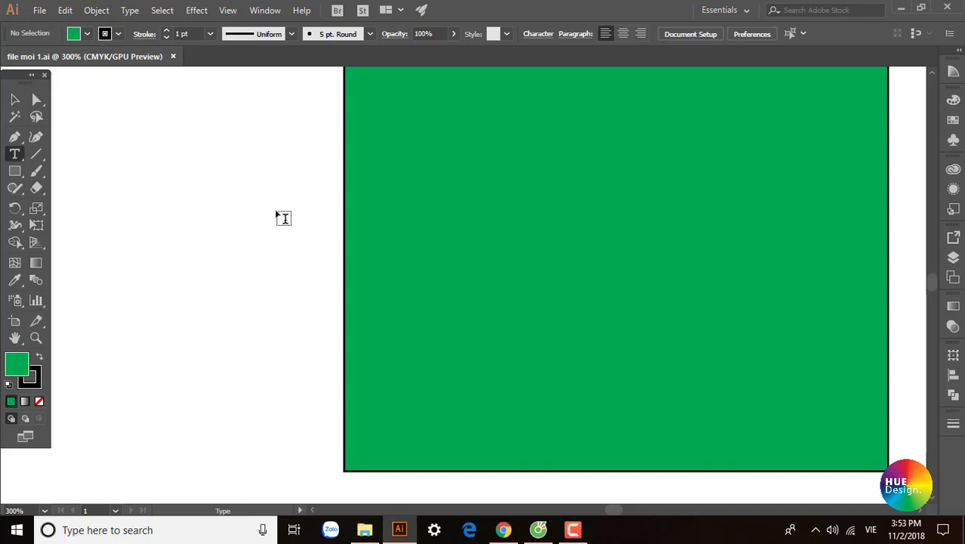
pyautogui.click(458, 220)
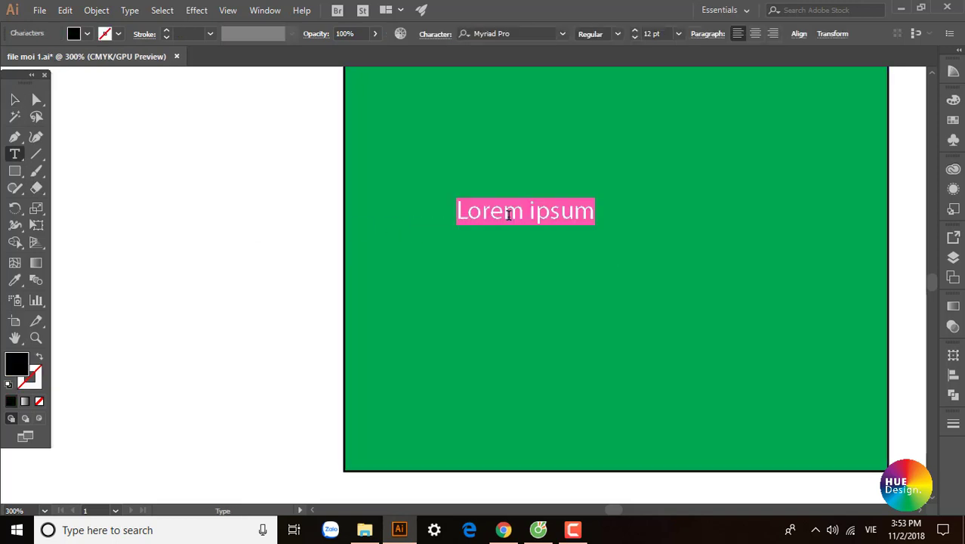
pyautogui.write('aahfjc')
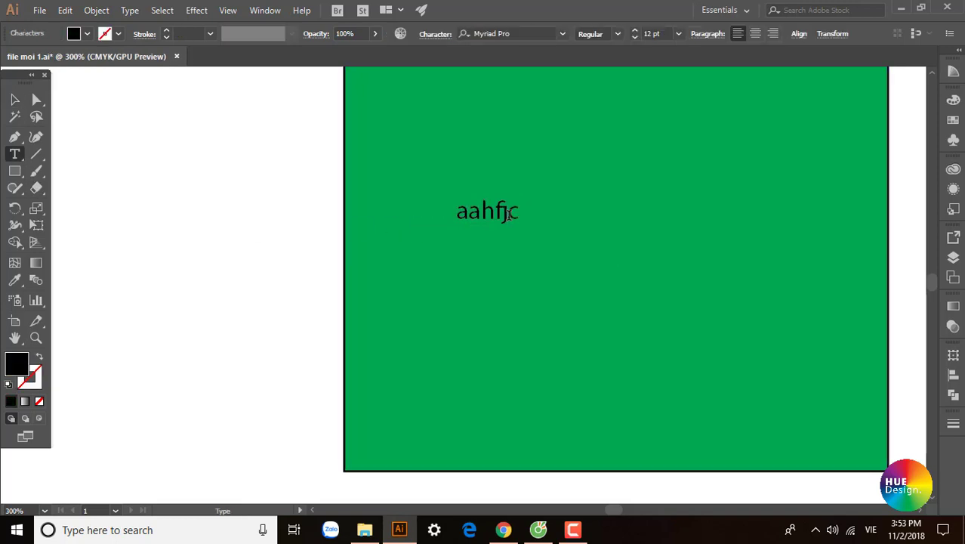
pyautogui.write('x')
pyautogui.click(15, 99)
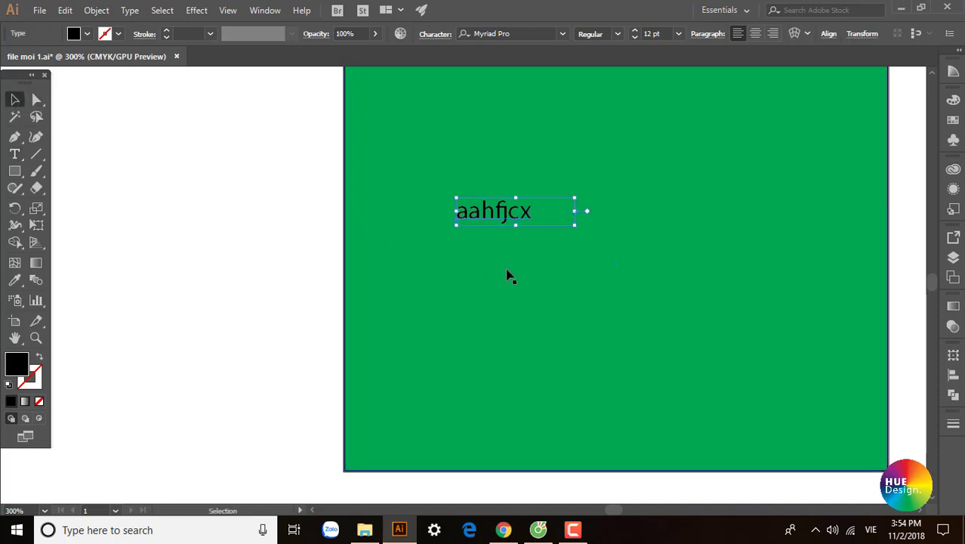
pyautogui.press('Delete')
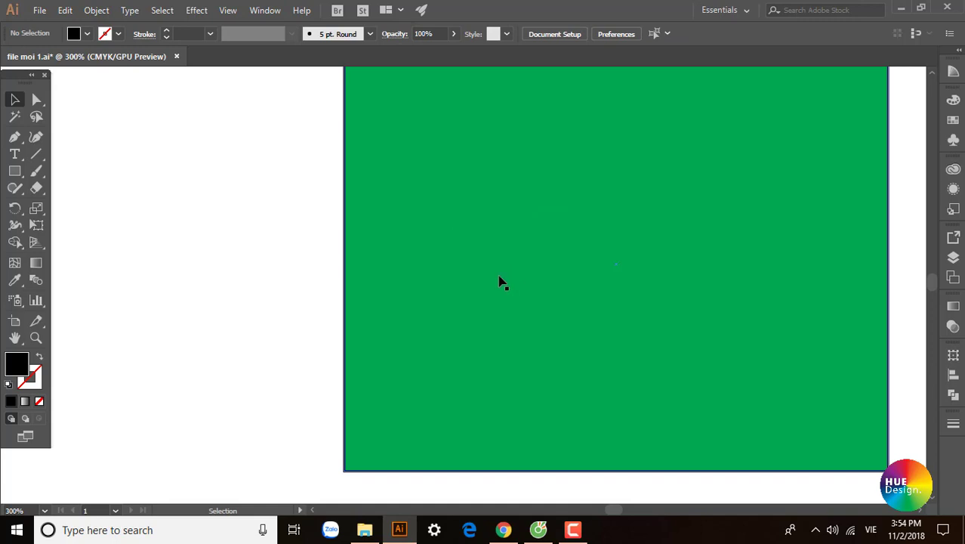
# - Pan to centre both green rectangles and their gap, then show the View menu's ruler options
pyautogui.moveTo(500, 280); pyautogui.dragTo(386, 310)
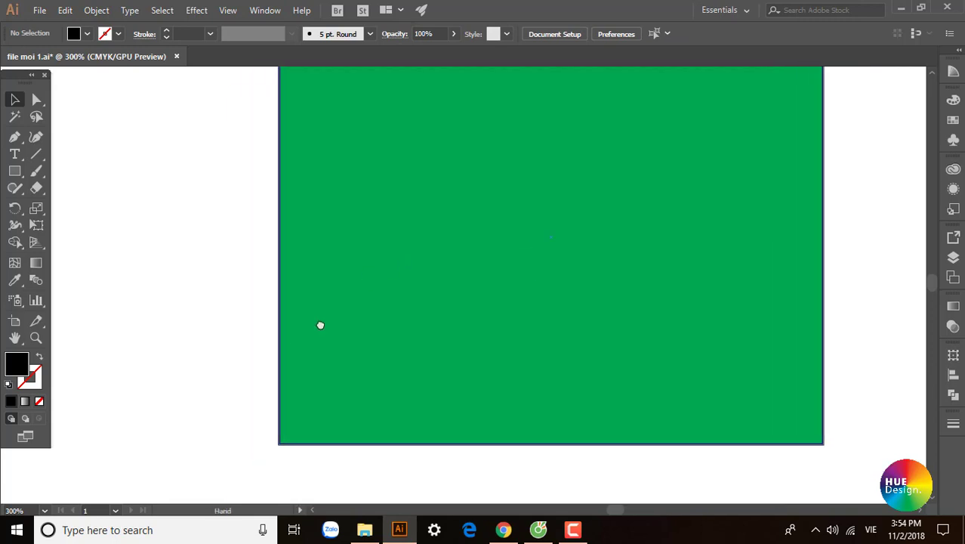
pyautogui.moveTo(425, 412)
pyautogui.mouseDown()
pyautogui.moveTo(399, 354)
pyautogui.moveTo(398, 274)
pyautogui.mouseUp()
pyautogui.moveTo(392, 334); pyautogui.dragTo(449, 277)
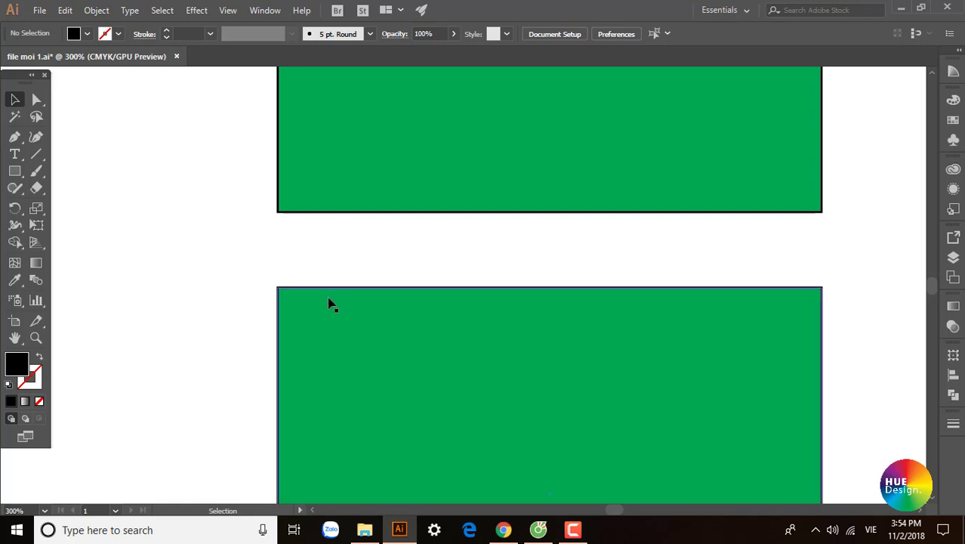
pyautogui.moveTo(328, 301); pyautogui.dragTo(351, 299)
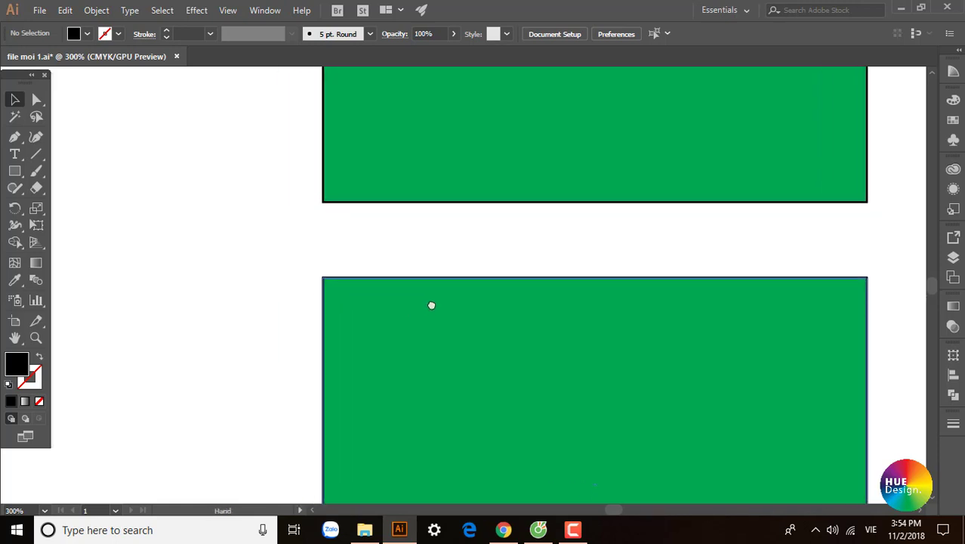
pyautogui.moveTo(419, 304); pyautogui.dragTo(445, 318)
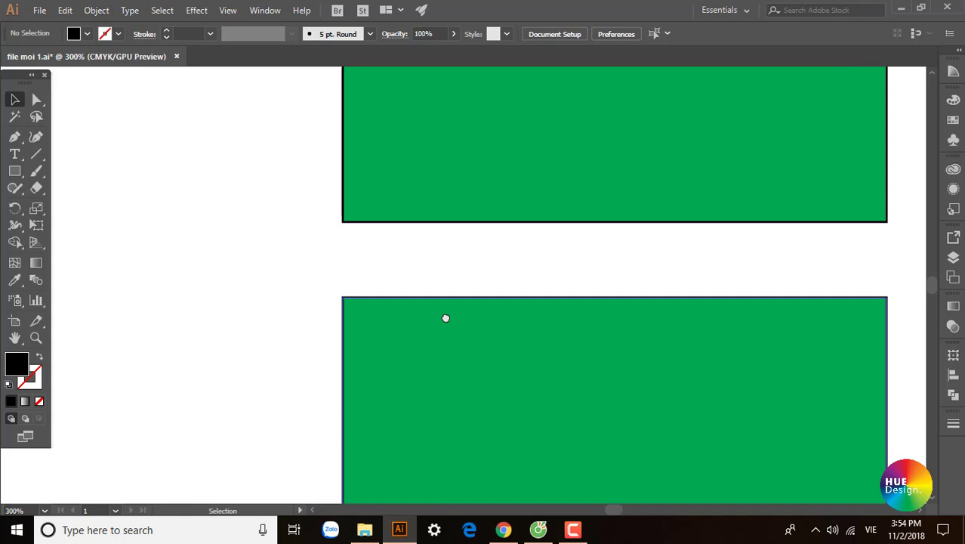
pyautogui.click(234, 14)
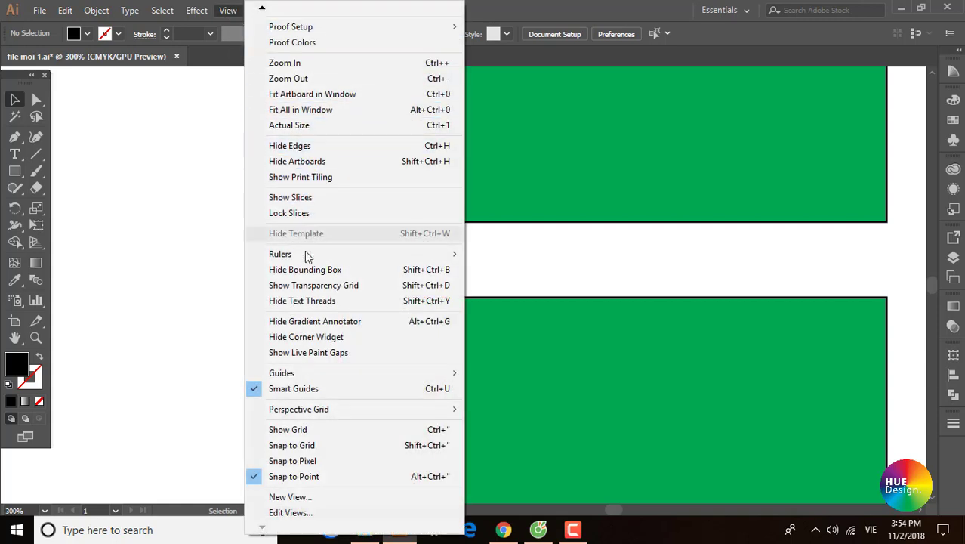
pyautogui.moveTo(352, 253)
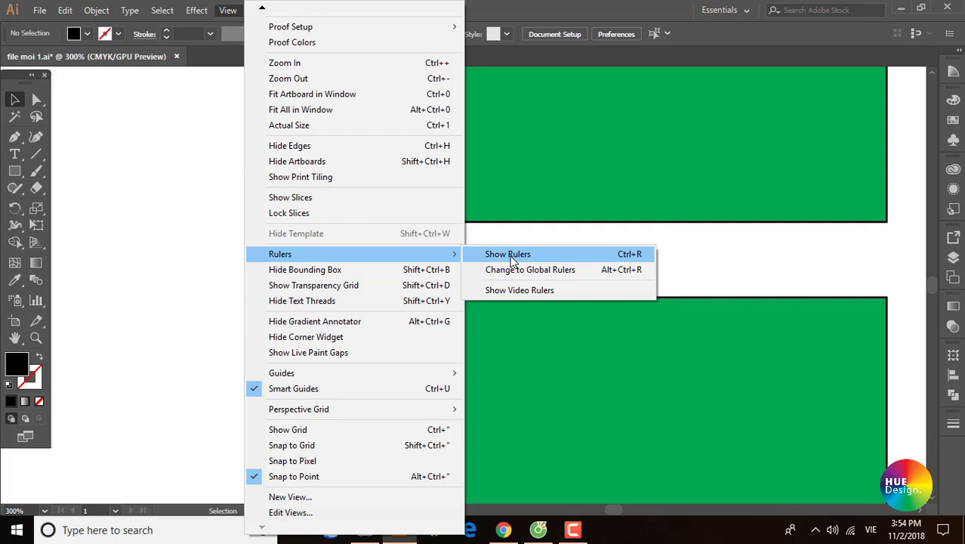
# - Show the rulers, float the Tools panel, and toggle rulers off and back on with Ctrl+R
pyautogui.click(512, 260)
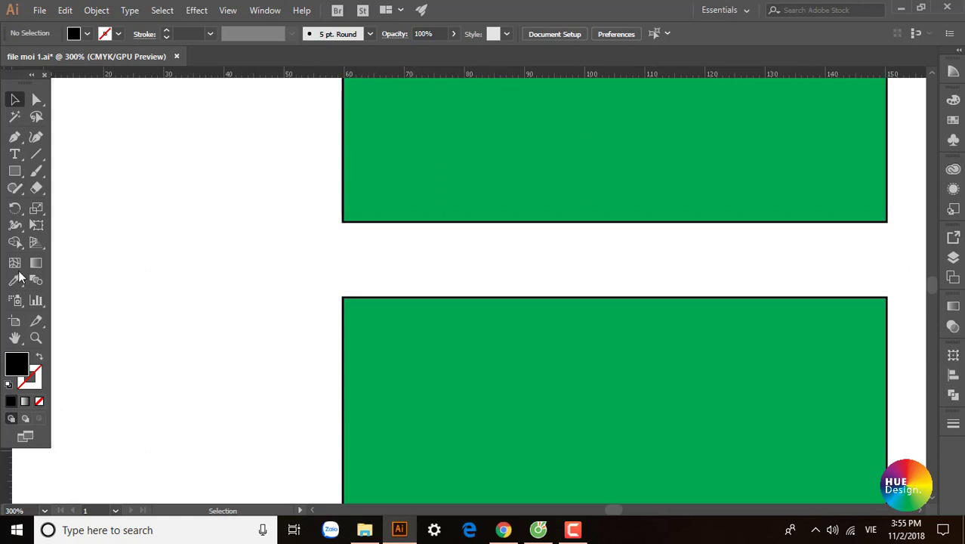
pyautogui.moveTo(20, 77); pyautogui.dragTo(47, 93)
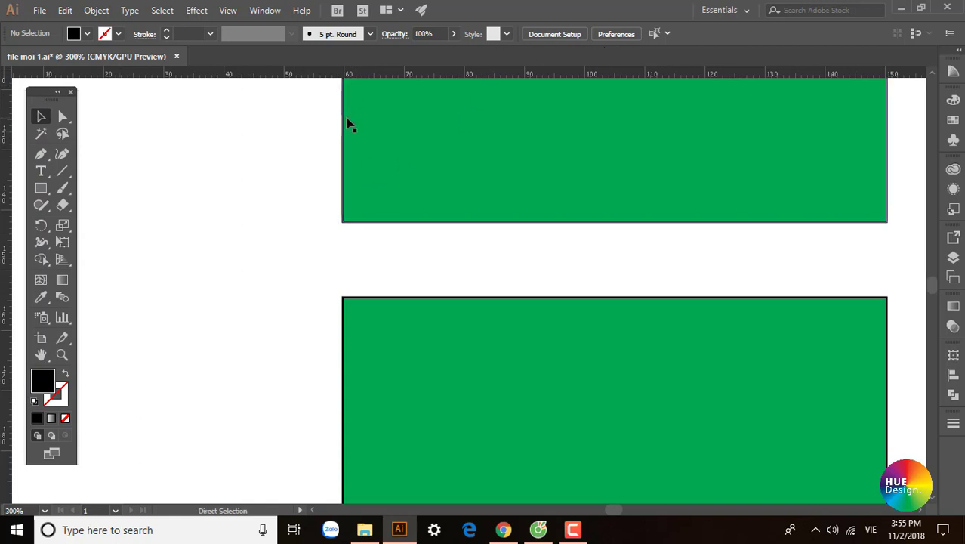
pyautogui.hotkey('ctrl', 'r')
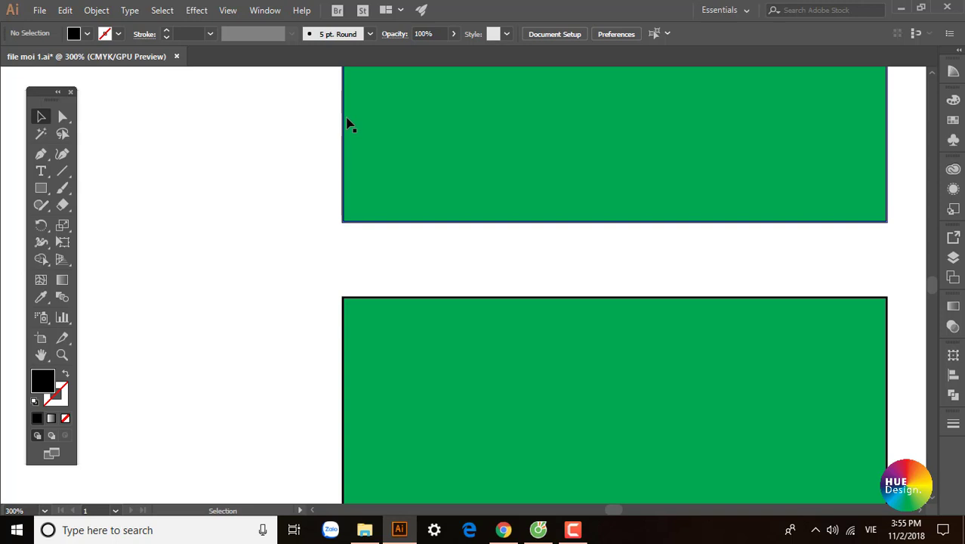
pyautogui.hotkey('ctrl', 'r')
pyautogui.hotkey('ctrl', 'r')
pyautogui.hotkey('ctrl', 'r')
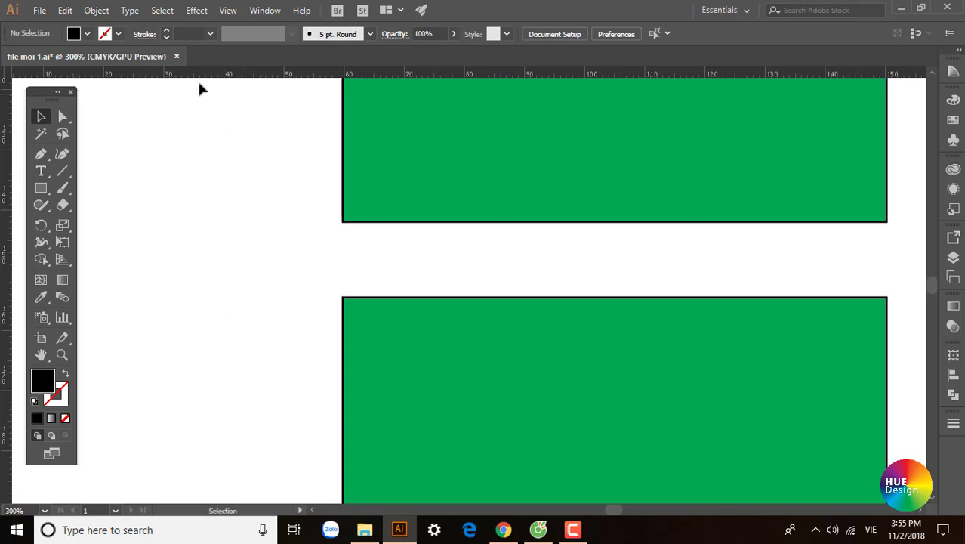
pyautogui.click(65, 11)
pyautogui.moveTo(174, 460)
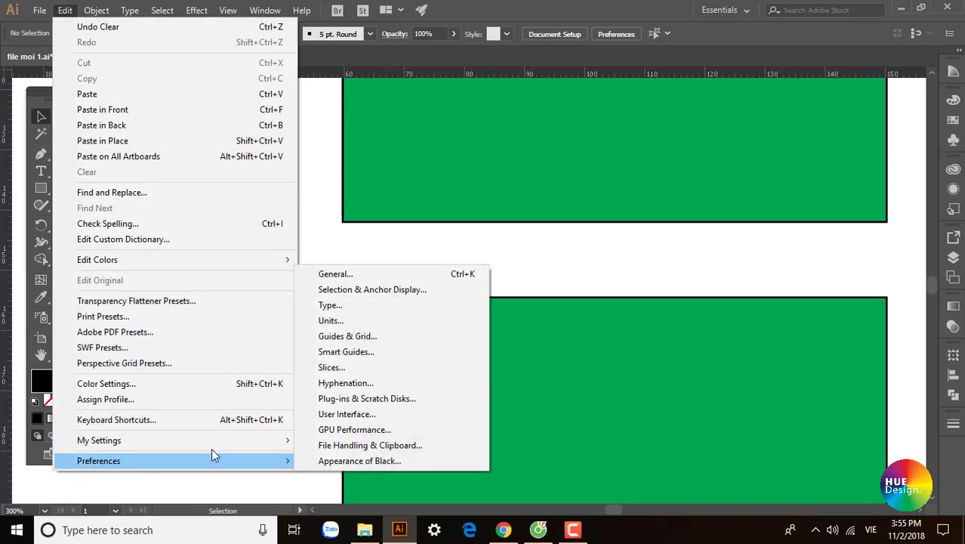
pyautogui.click(326, 321)
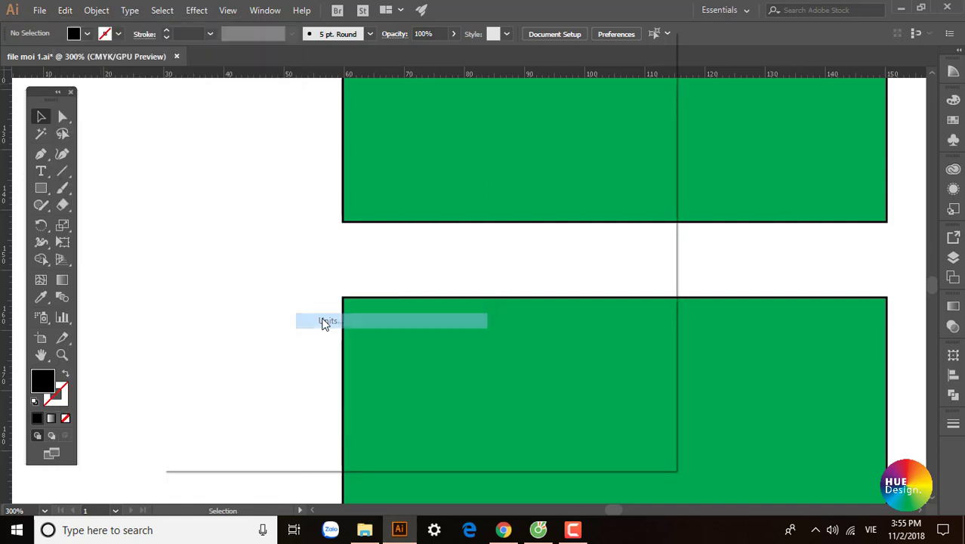
pyautogui.click(422, 96)
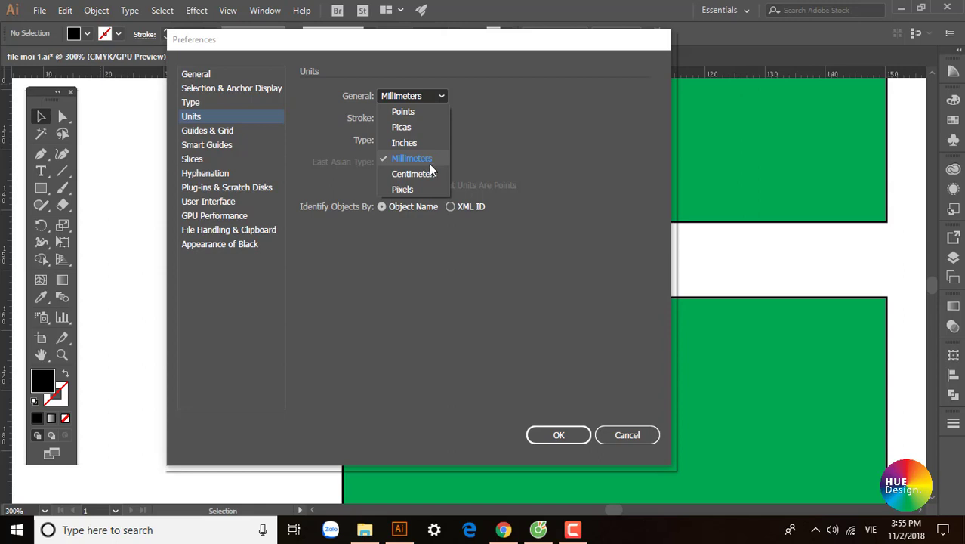
pyautogui.click(577, 298)
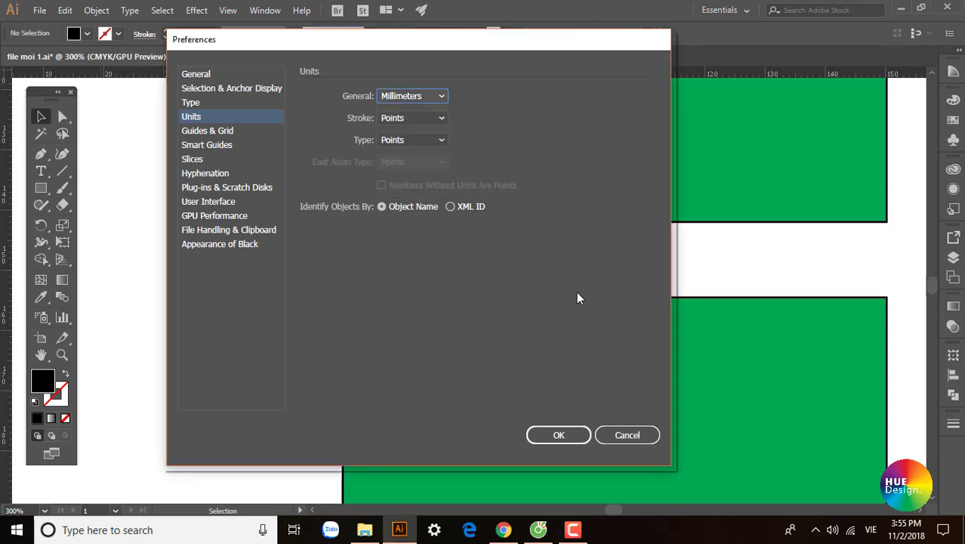
pyautogui.click(568, 438)
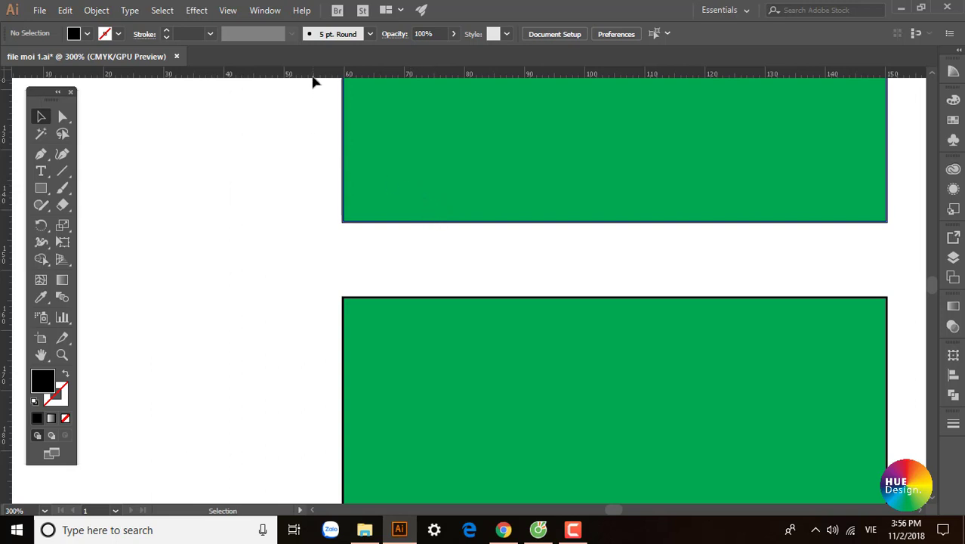
# - Drag a horizontal guide into the rectangles' gap and a vertical guide near 44 mm
pyautogui.moveTo(314, 75); pyautogui.dragTo(339, 250)
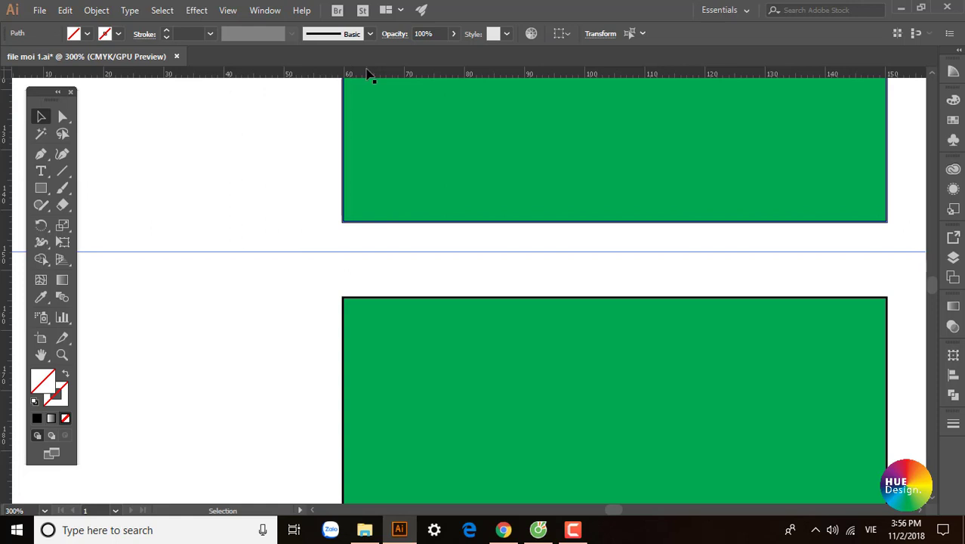
pyautogui.moveTo(9, 333); pyautogui.dragTo(242, 320)
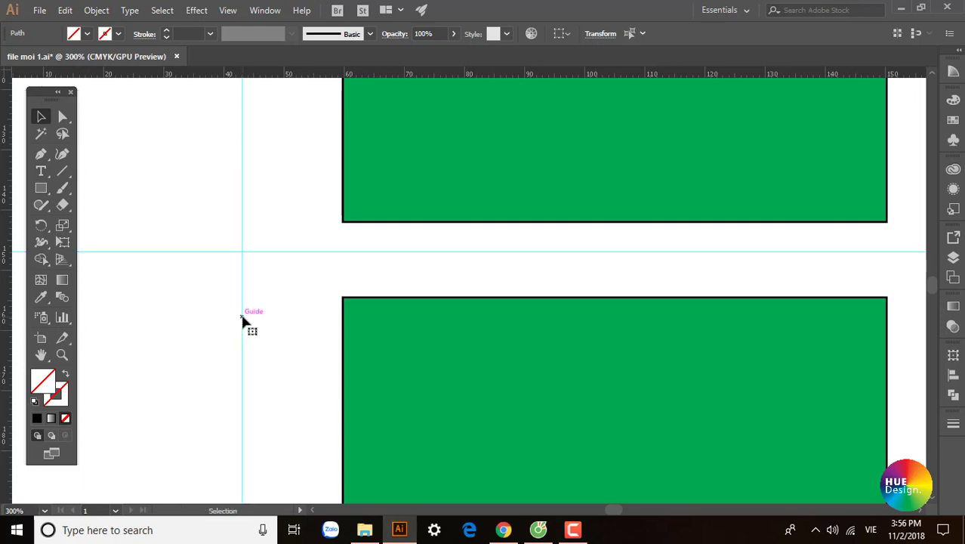
pyautogui.click(242, 320)
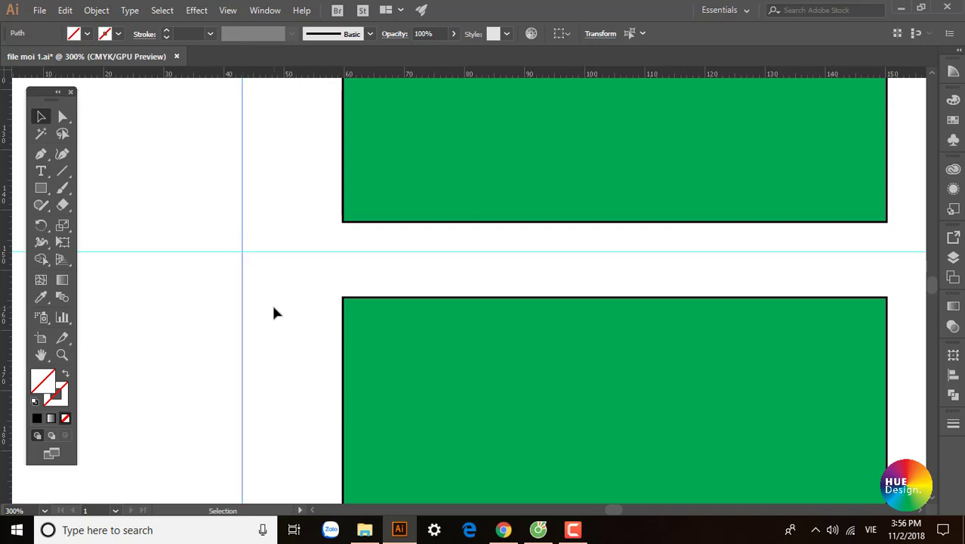
pyautogui.click(264, 12)
pyautogui.click(228, 11)
pyautogui.click(228, 10)
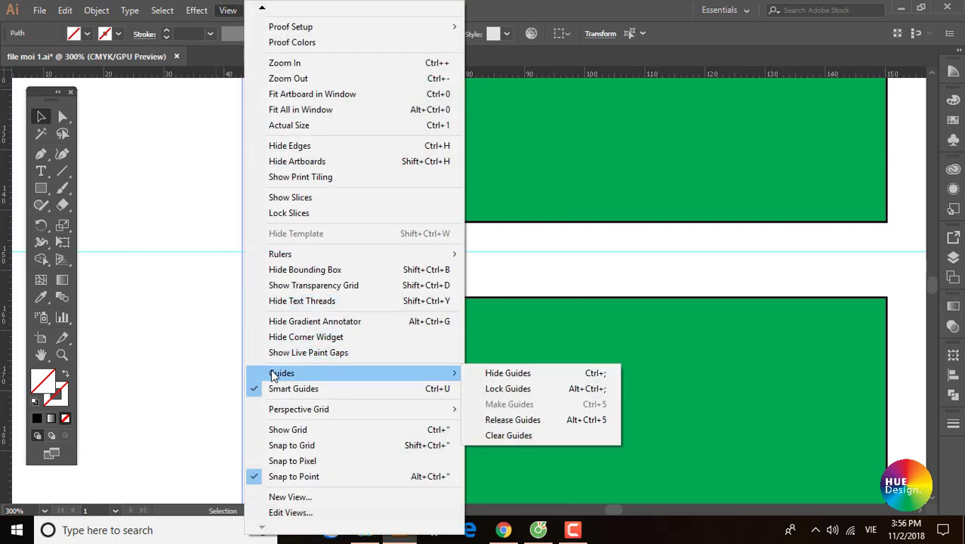
# - Select both ruler guides and hide them with View > Guides > Hide Guides
pyautogui.moveTo(355, 372)
pyautogui.click(543, 8)
pyautogui.moveTo(202, 204); pyautogui.dragTo(265, 292)
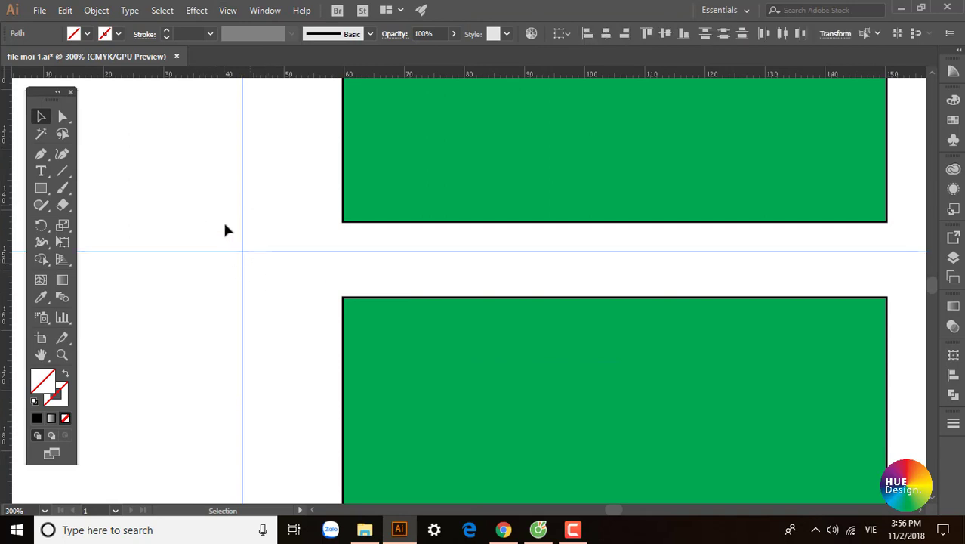
pyautogui.click(226, 10)
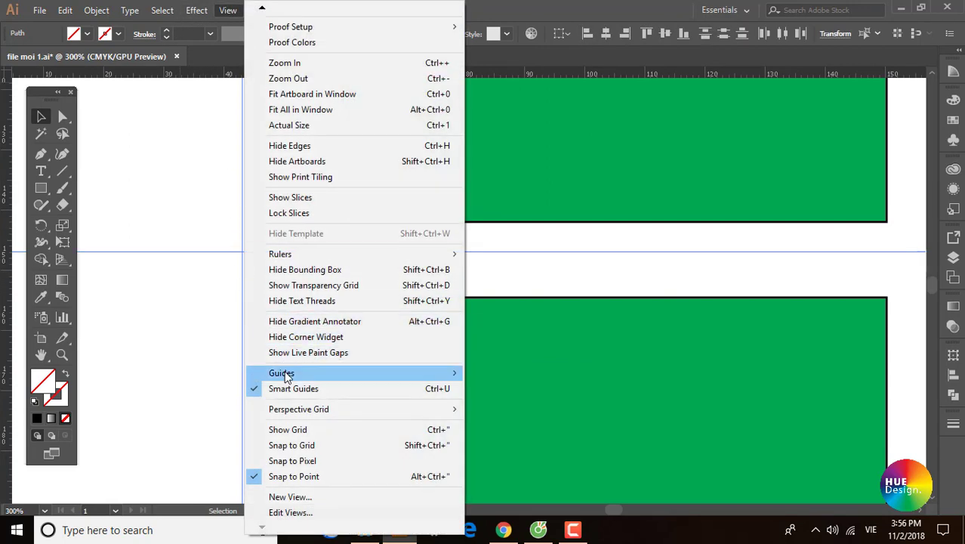
pyautogui.moveTo(282, 373)
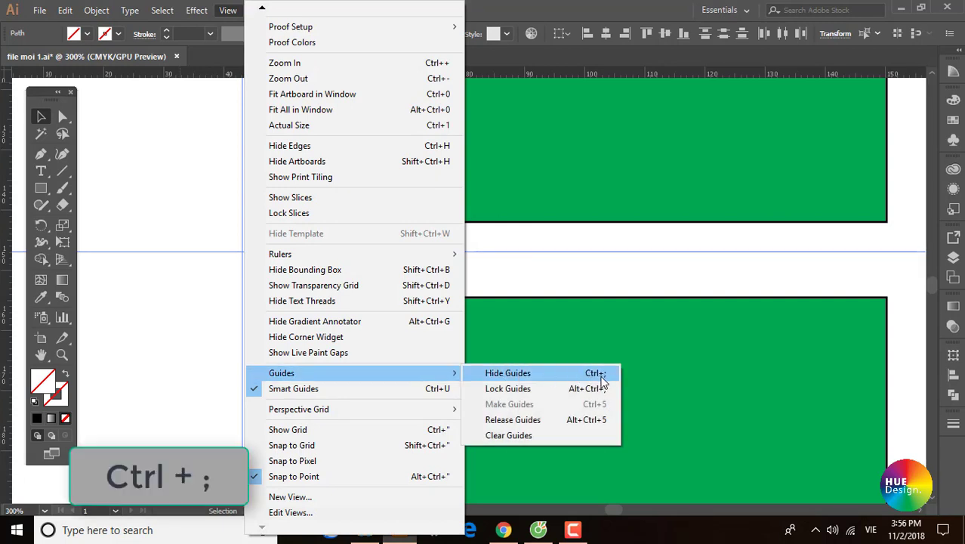
pyautogui.click(502, 372)
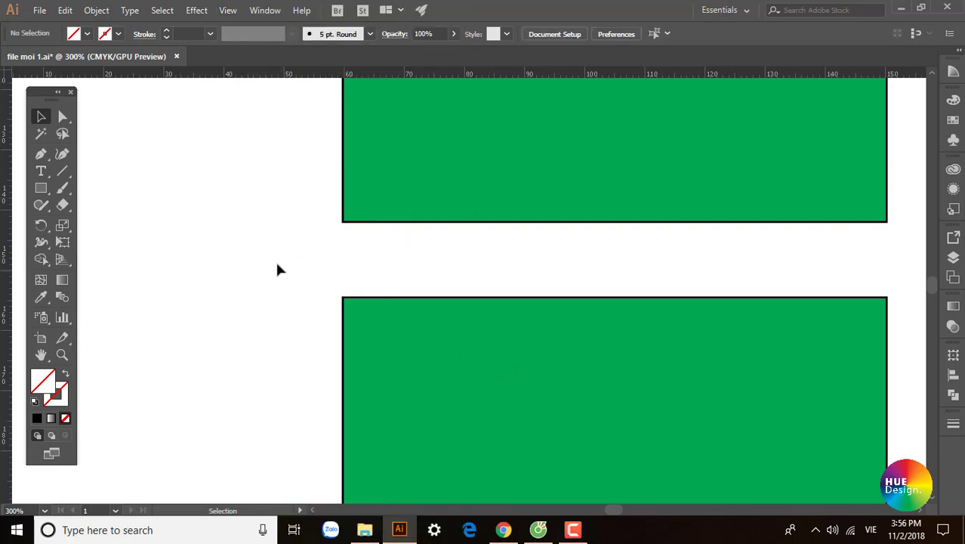
# - Show the guides again and reposition the horizontal guide in the gap between the rectangles
pyautogui.click(227, 10)
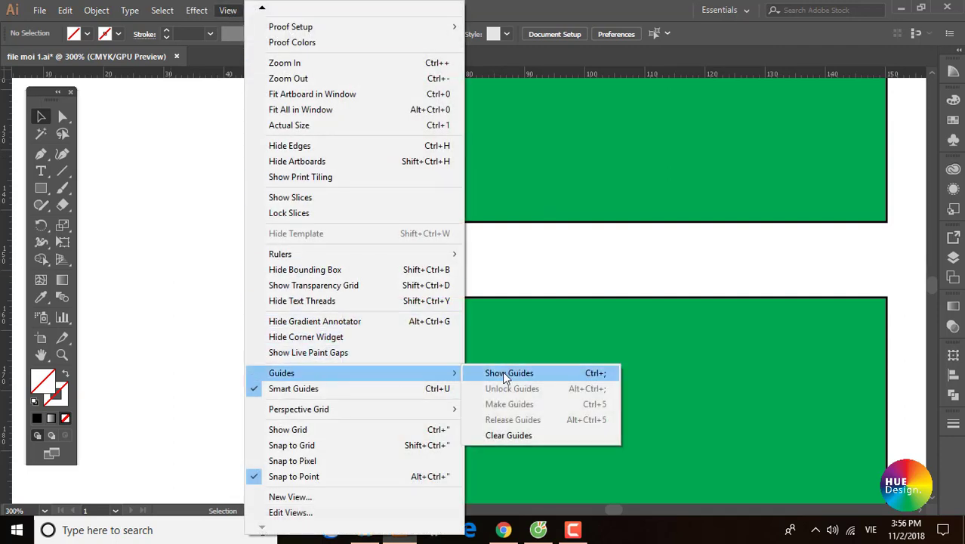
pyautogui.click(502, 370)
pyautogui.moveTo(190, 225); pyautogui.dragTo(279, 306)
pyautogui.click(277, 299)
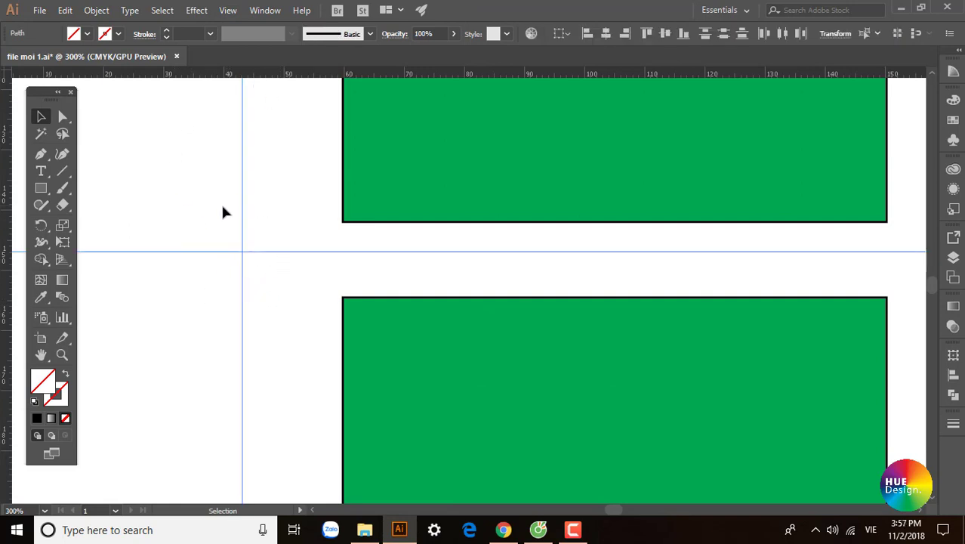
pyautogui.moveTo(206, 204); pyautogui.dragTo(271, 297)
pyautogui.moveTo(270, 250); pyautogui.dragTo(273, 240)
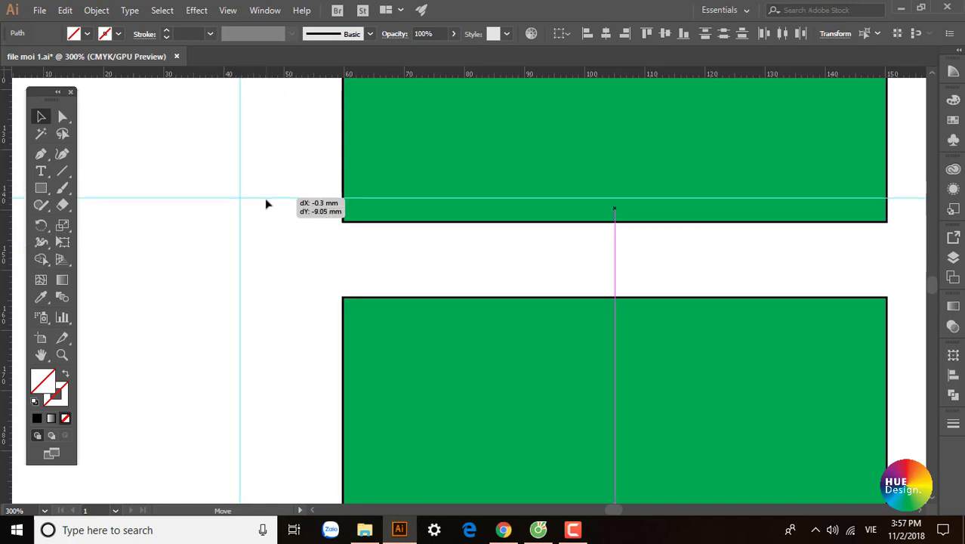
pyautogui.moveTo(272, 223); pyautogui.dragTo(267, 249)
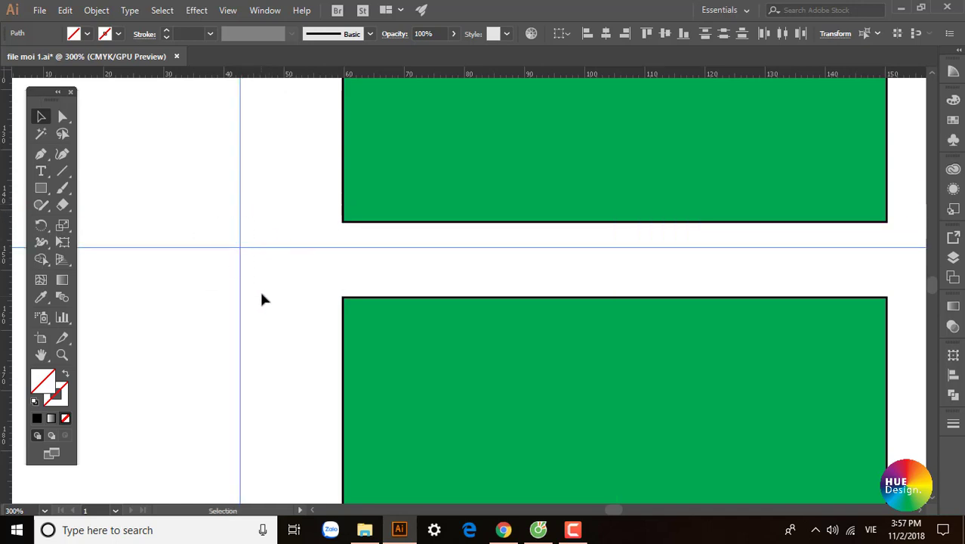
pyautogui.click(227, 10)
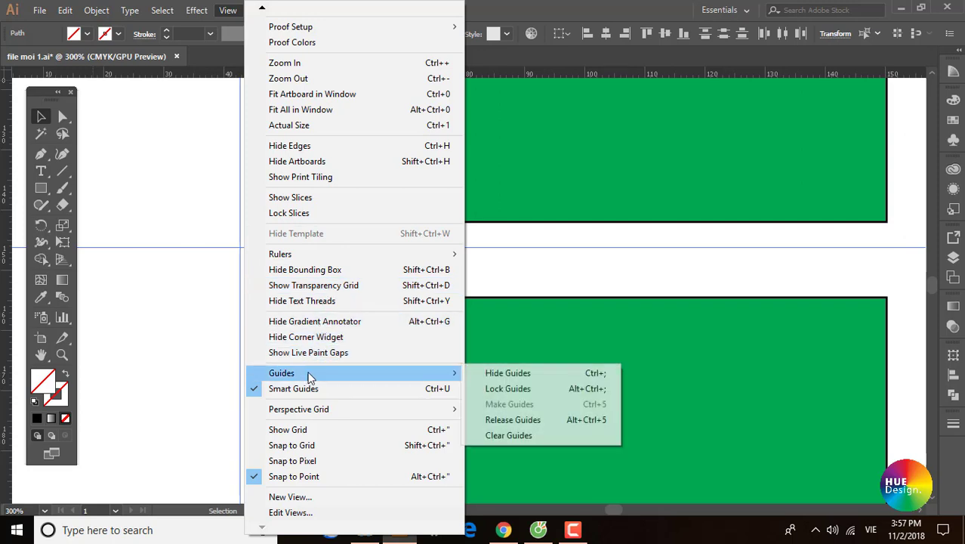
pyautogui.moveTo(352, 373)
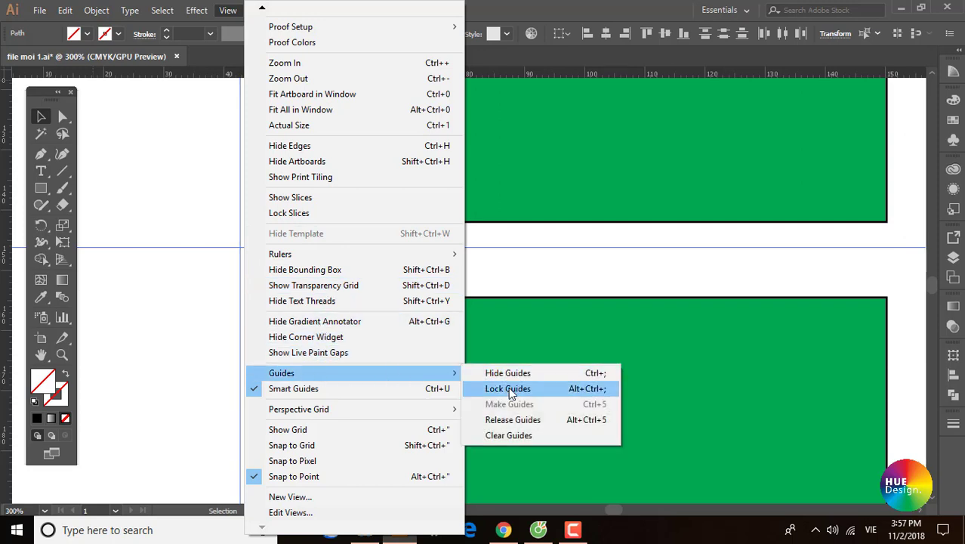
# - Lock the guides, zoom in on where they cross, then unlock them
pyautogui.click(508, 388)
pyautogui.moveTo(280, 308); pyautogui.dragTo(209, 205)
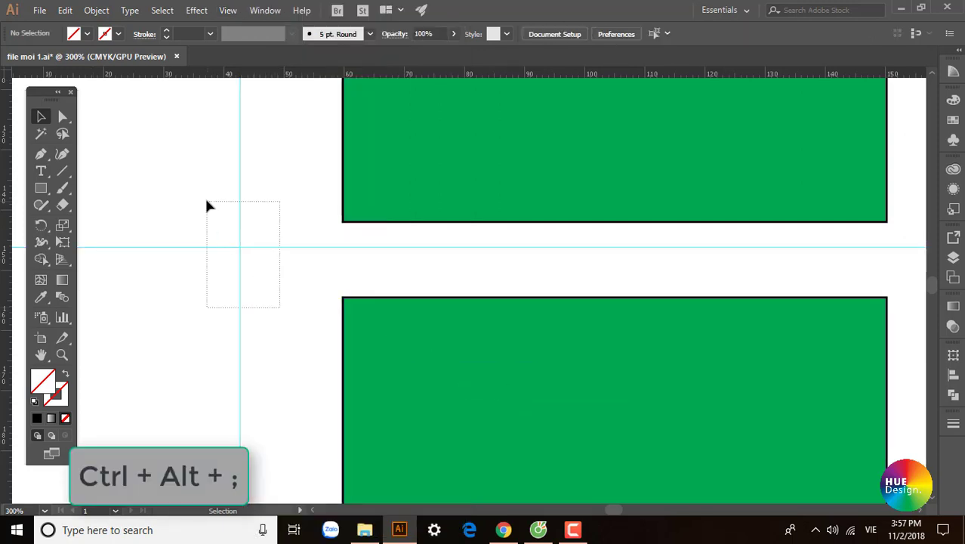
pyautogui.moveTo(274, 271); pyautogui.dragTo(368, 337)
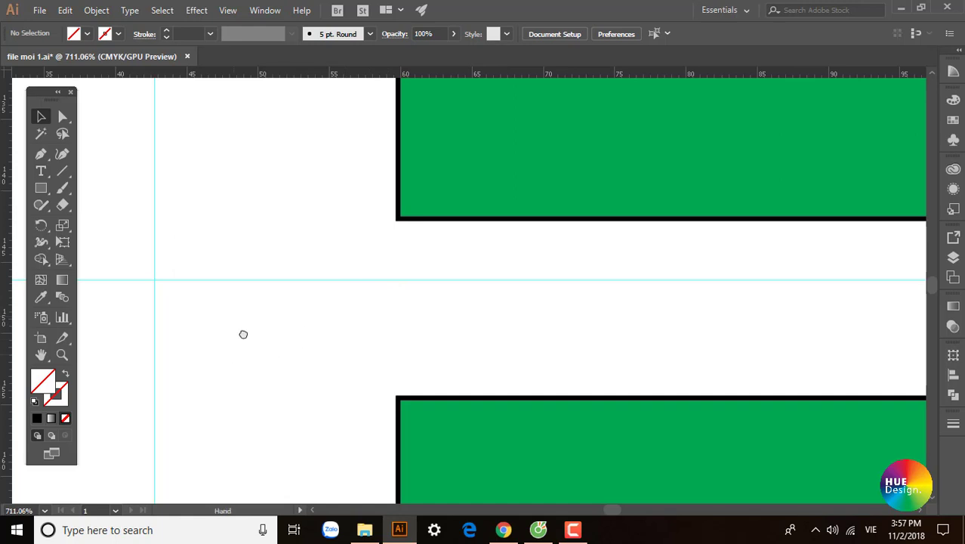
pyautogui.moveTo(243, 334); pyautogui.dragTo(258, 377)
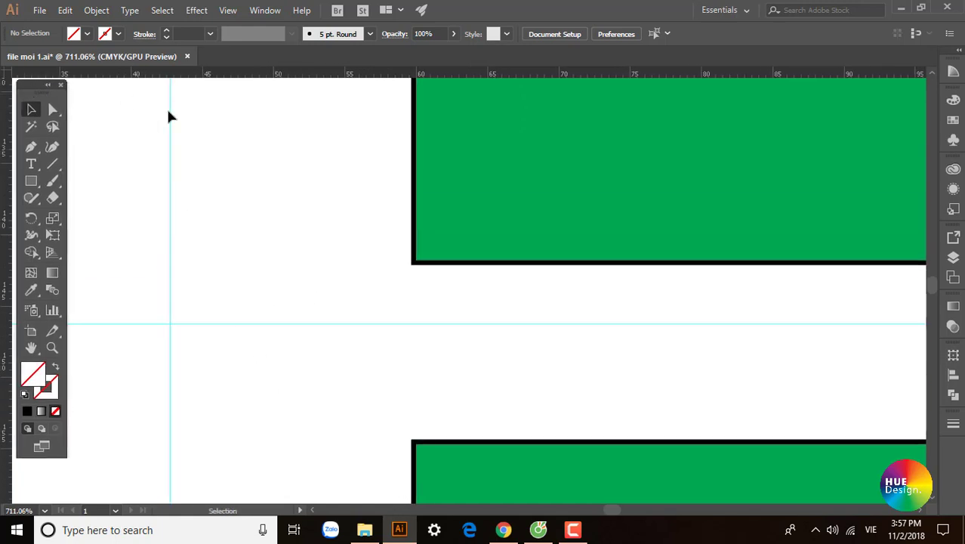
pyautogui.click(227, 10)
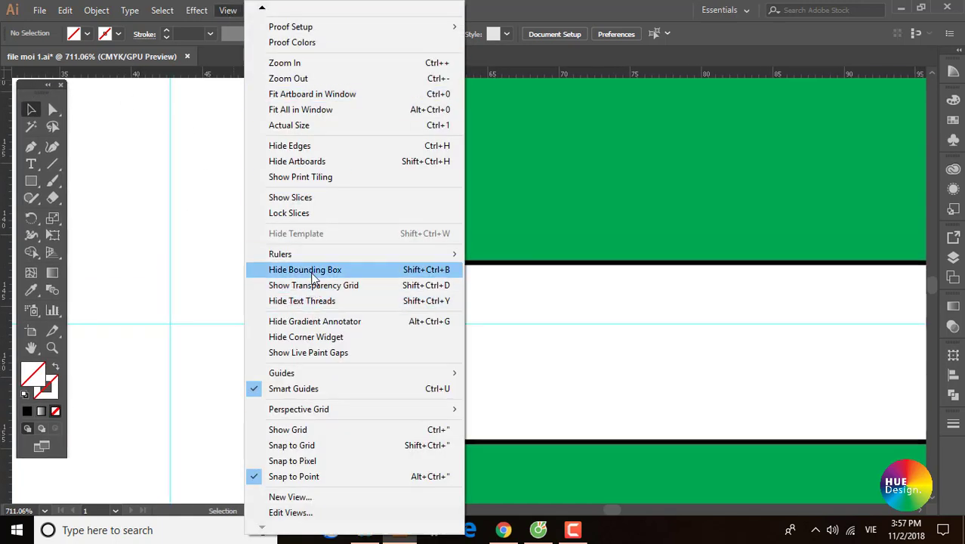
pyautogui.moveTo(282, 373)
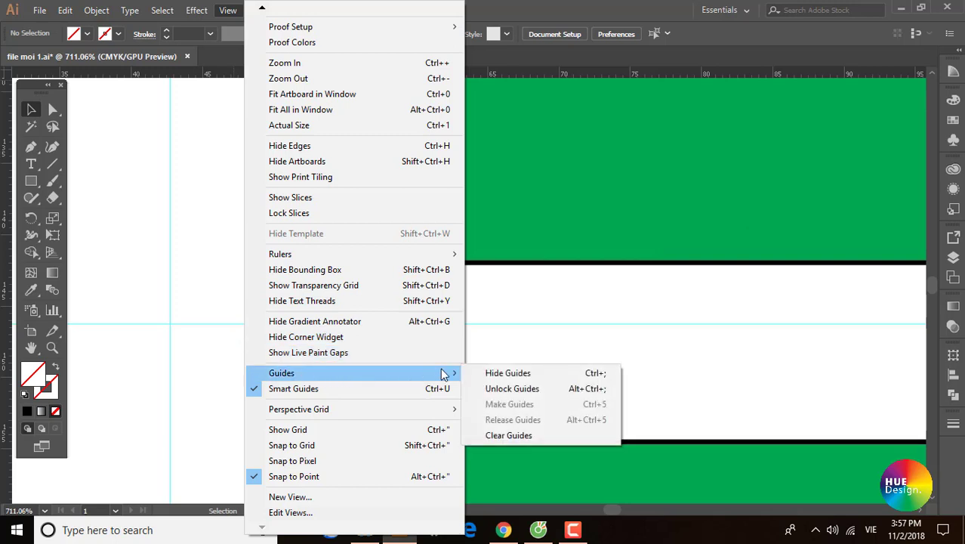
pyautogui.click(508, 391)
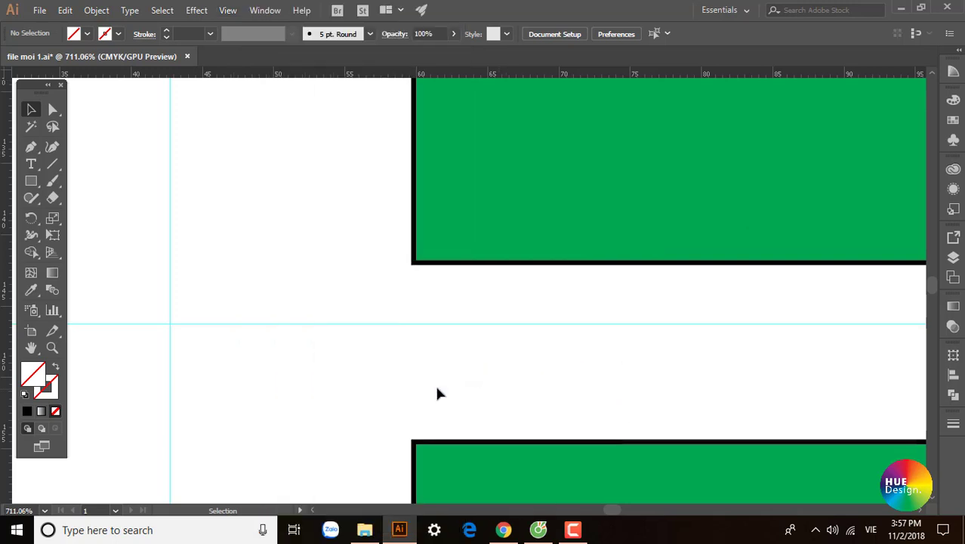
# - Select both guides and remove them with View > Guides > Clear Guides
pyautogui.moveTo(219, 351); pyautogui.dragTo(256, 269)
pyautogui.click(256, 270)
pyautogui.hotkey('ctrl', 'a')
pyautogui.click(232, 10)
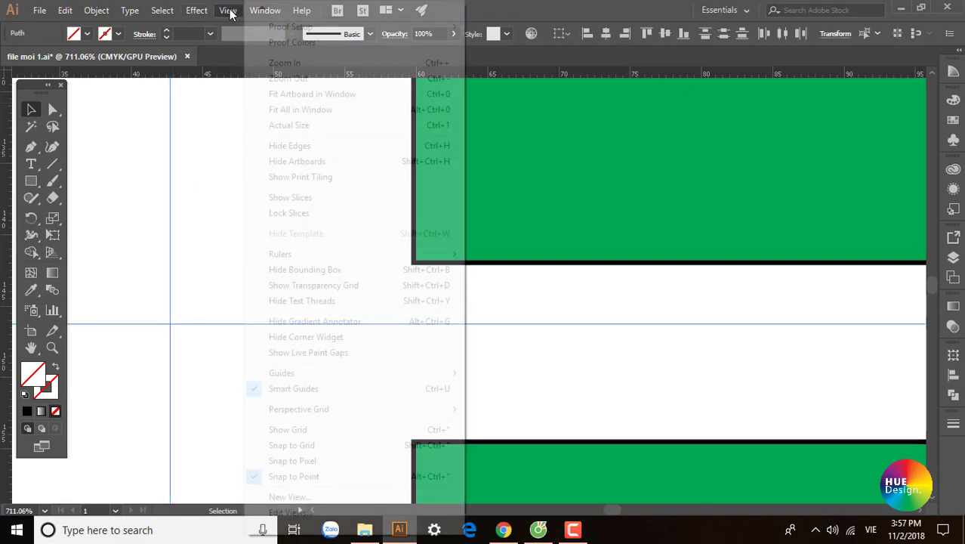
pyautogui.moveTo(282, 373)
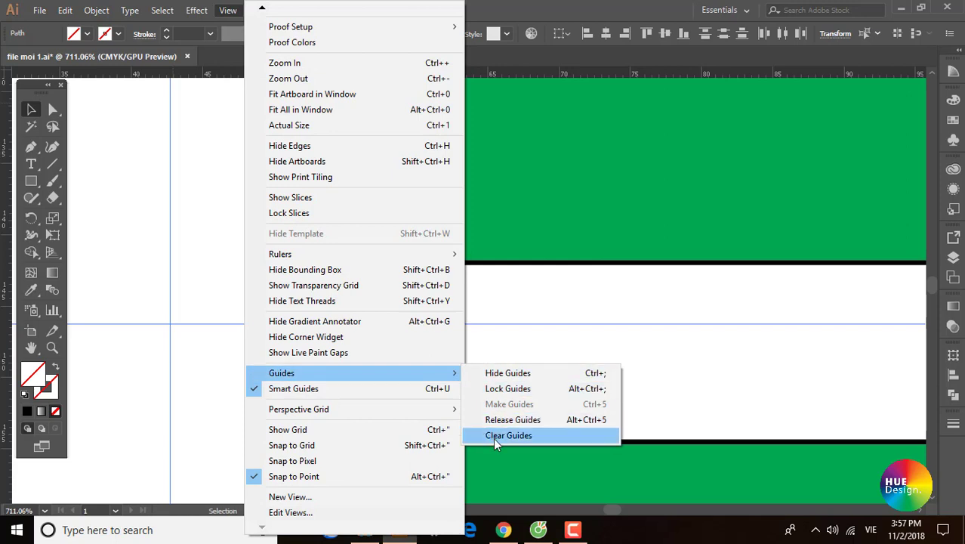
pyautogui.click(496, 435)
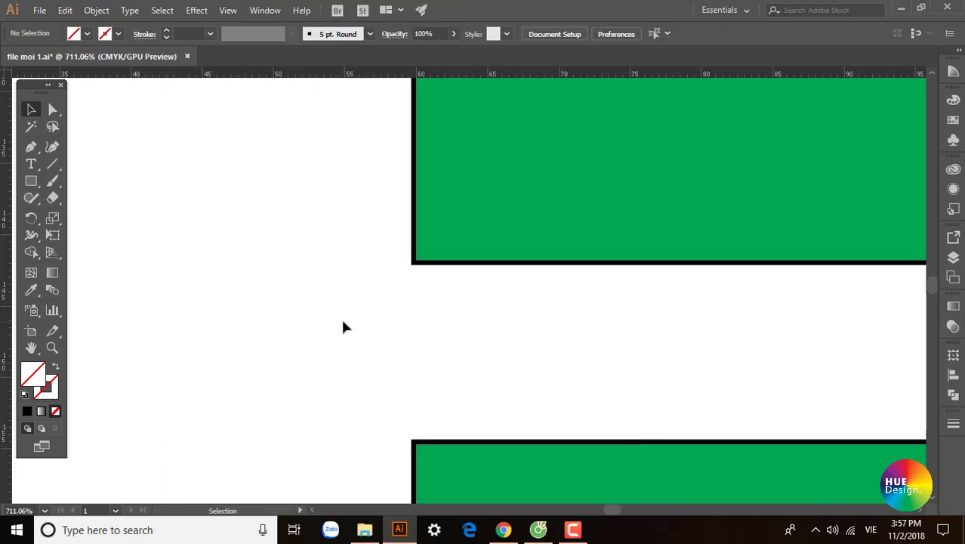
pyautogui.hscroll(3, 378, 336)
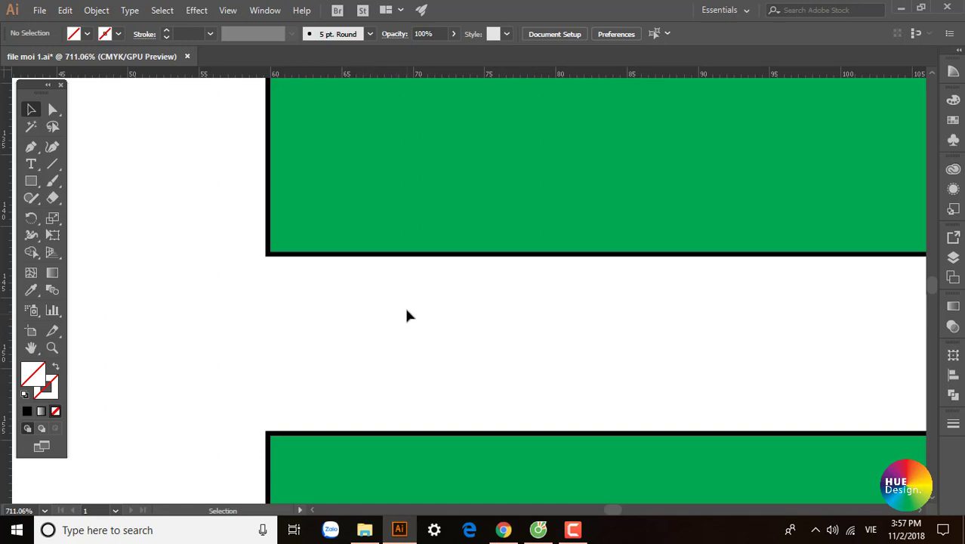
pyautogui.hscroll(-2, 342, 343)
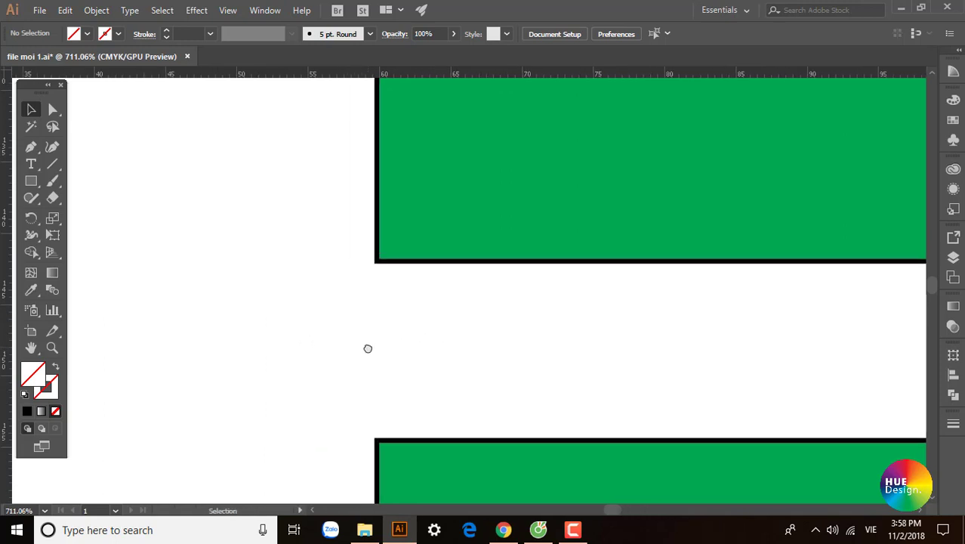
pyautogui.click(229, 10)
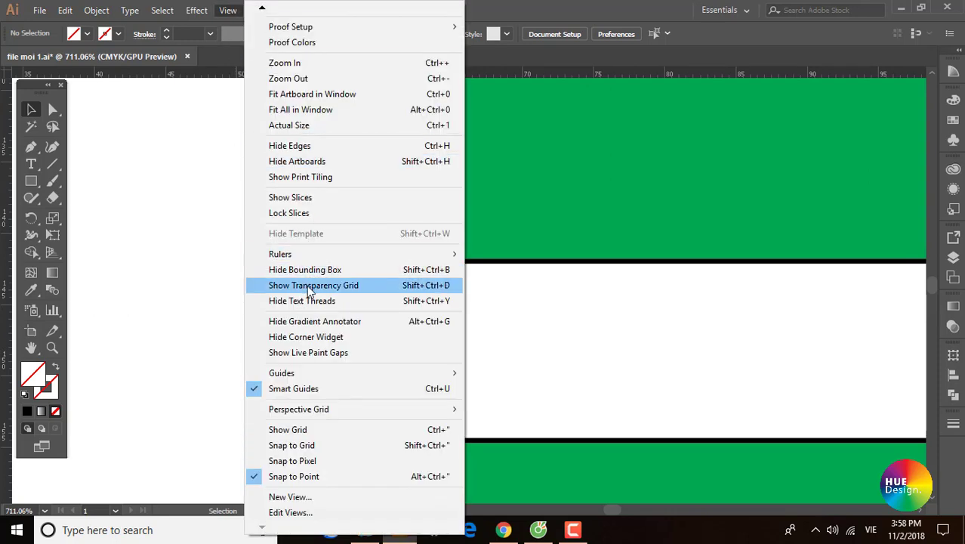
pyautogui.click(294, 431)
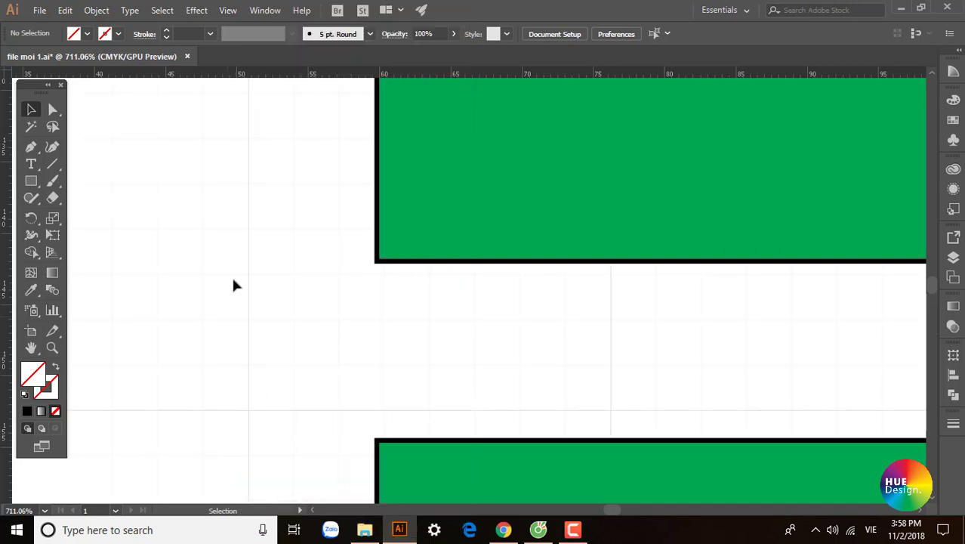
pyautogui.hscroll(-5, 444, 339)
pyautogui.scroll(2, 346, 208)
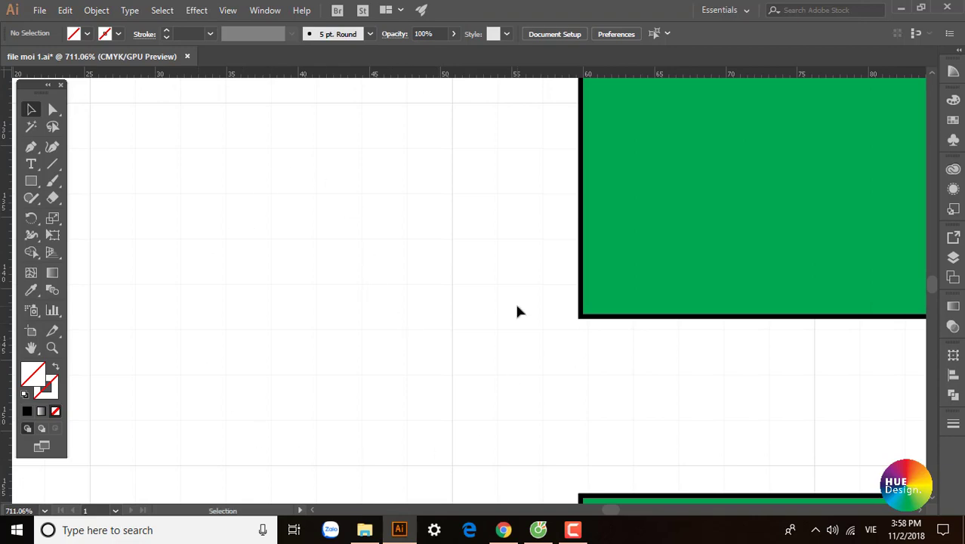
pyautogui.scroll(-5, 517, 311)
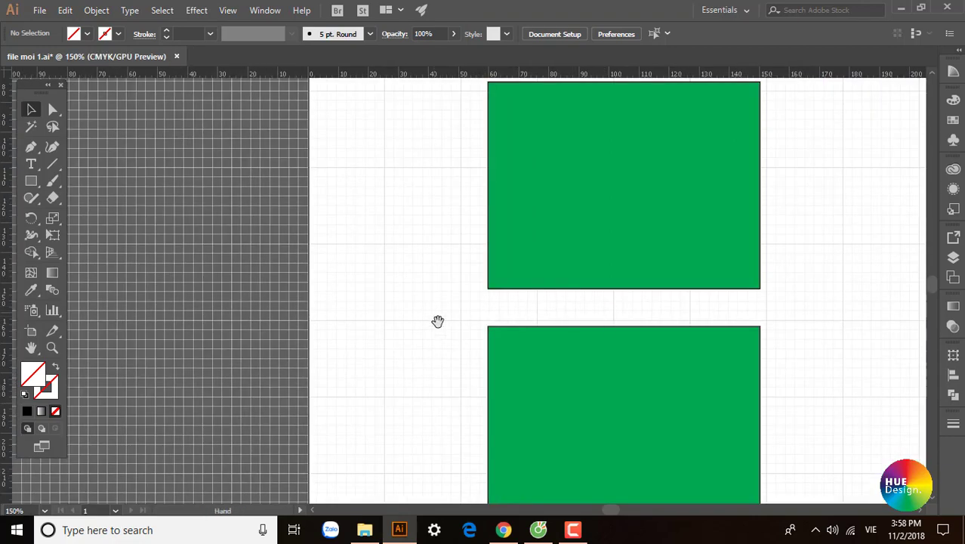
pyautogui.moveTo(437, 320); pyautogui.dragTo(219, 277)
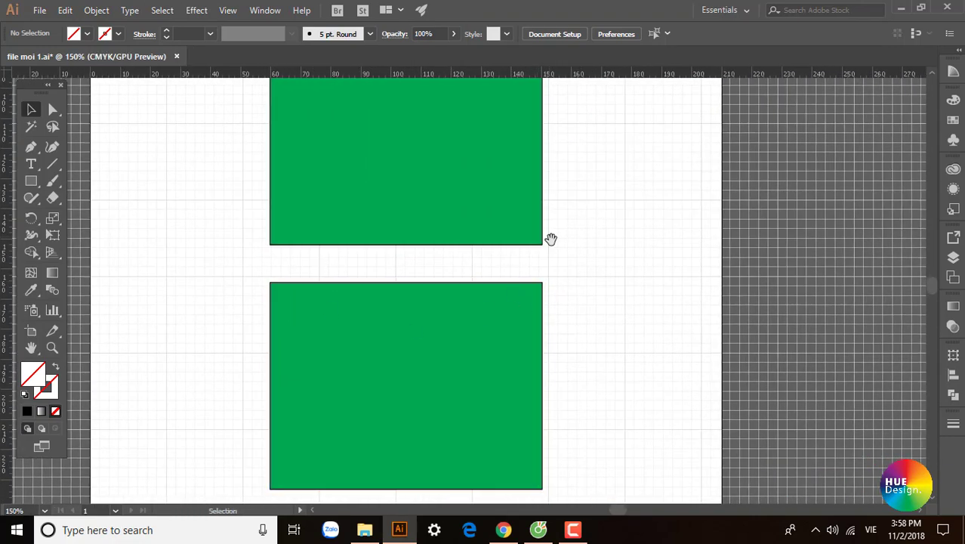
pyautogui.moveTo(551, 238)
pyautogui.mouseDown()
pyautogui.moveTo(647, 331)
pyautogui.moveTo(627, 214)
pyautogui.mouseUp()
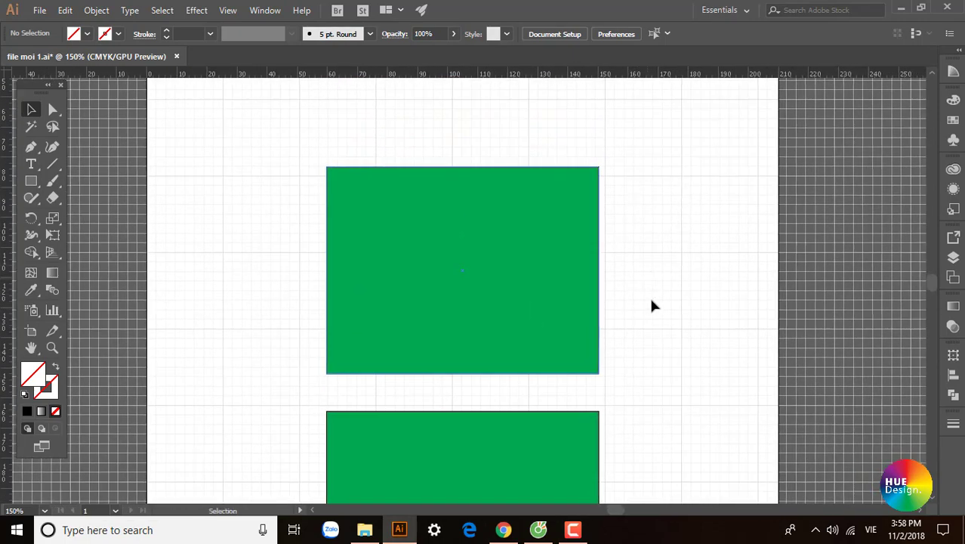
pyautogui.moveTo(375, 304); pyautogui.dragTo(318, 285)
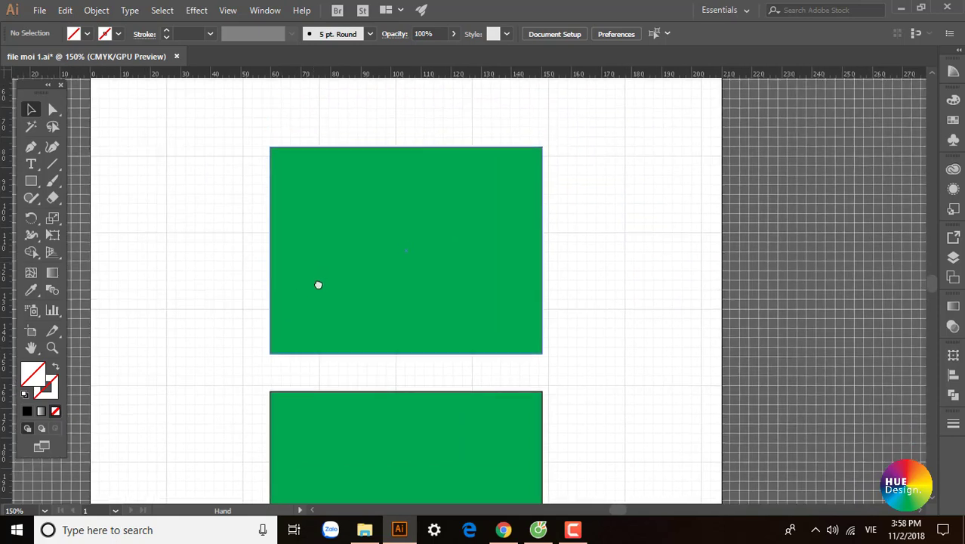
pyautogui.moveTo(386, 267); pyautogui.dragTo(404, 295)
pyautogui.click(613, 258)
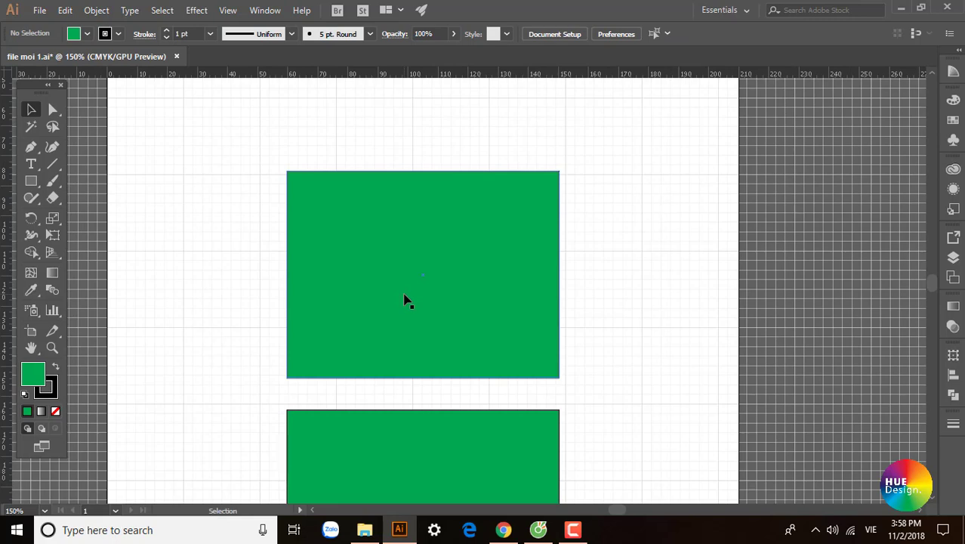
pyautogui.click(229, 11)
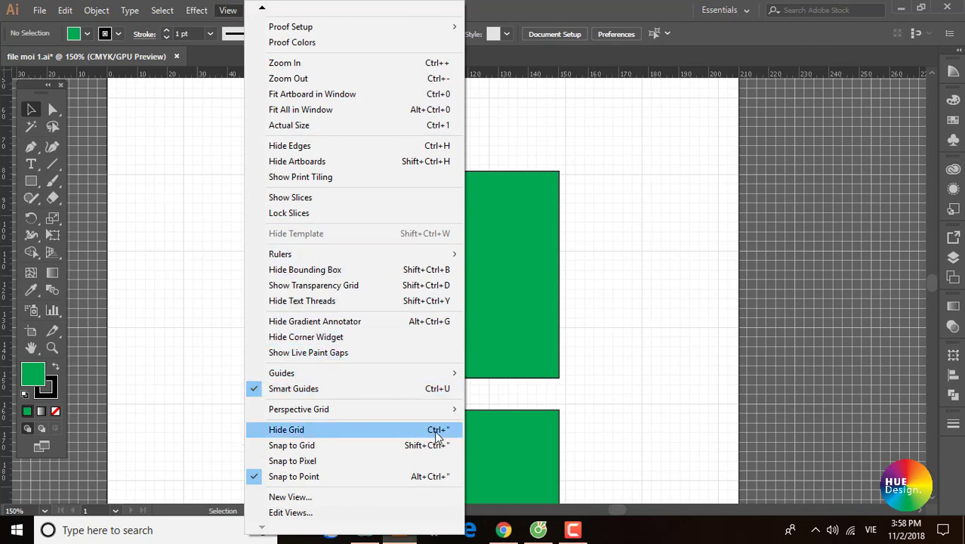
pyautogui.hotkey('ctrl', '"')
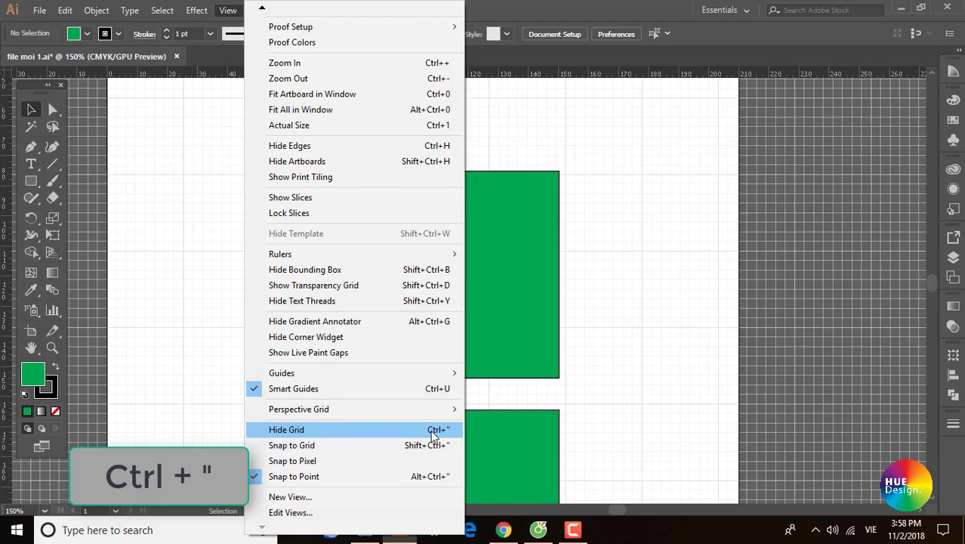
pyautogui.click(431, 429)
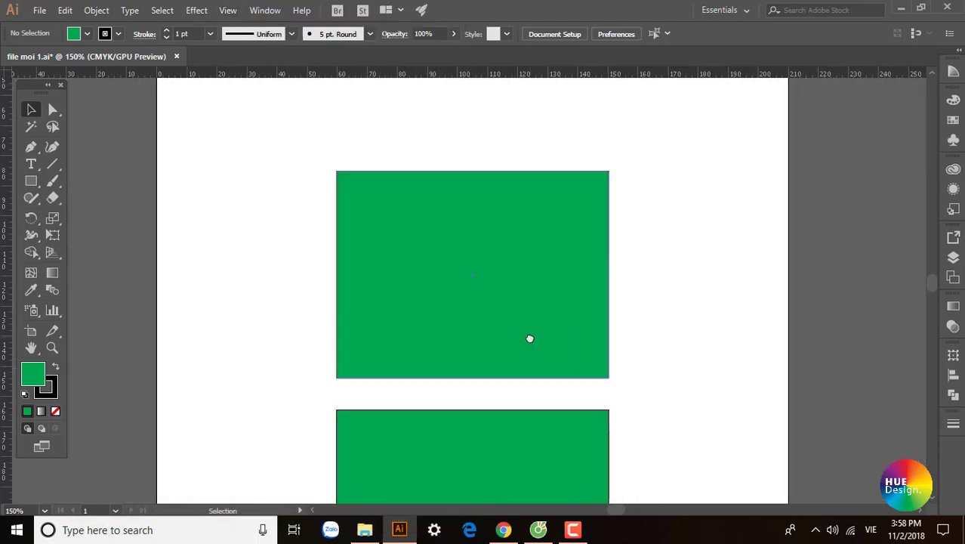
pyautogui.click(530, 338)
pyautogui.moveTo(304, 333); pyautogui.dragTo(341, 303)
pyautogui.moveTo(313, 272); pyautogui.dragTo(575, 414)
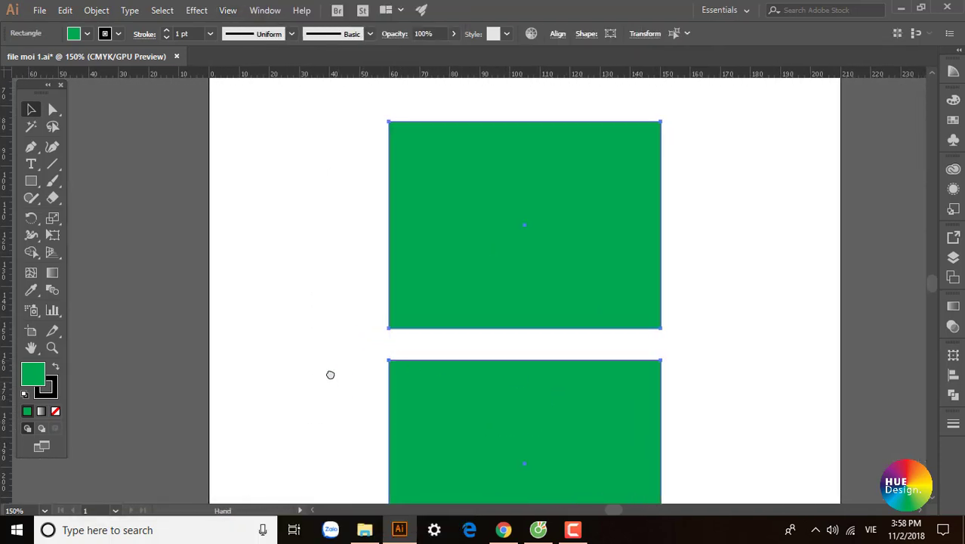
pyautogui.moveTo(330, 374); pyautogui.dragTo(276, 387)
pyautogui.click(710, 291)
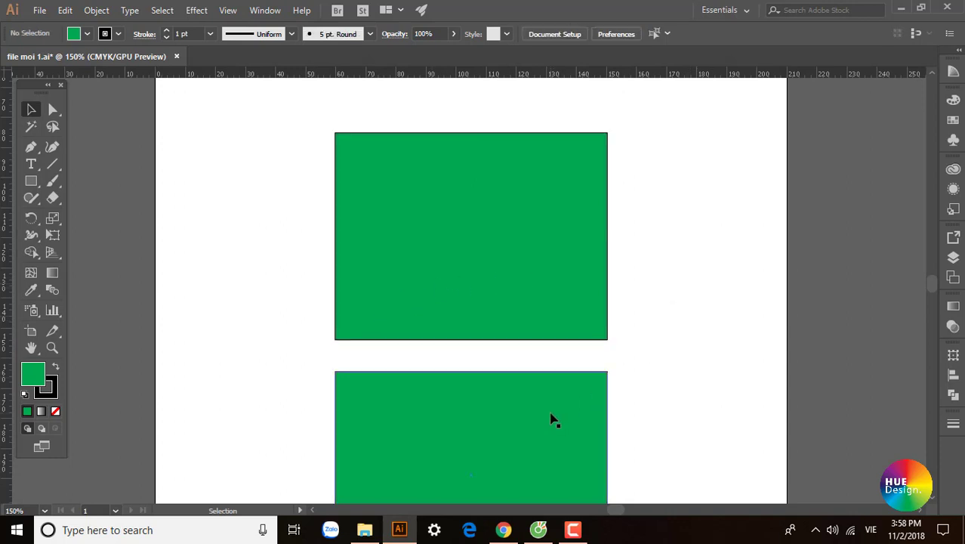
# - Toggle Smart Guides off and then back on from the View menu
pyautogui.click(226, 10)
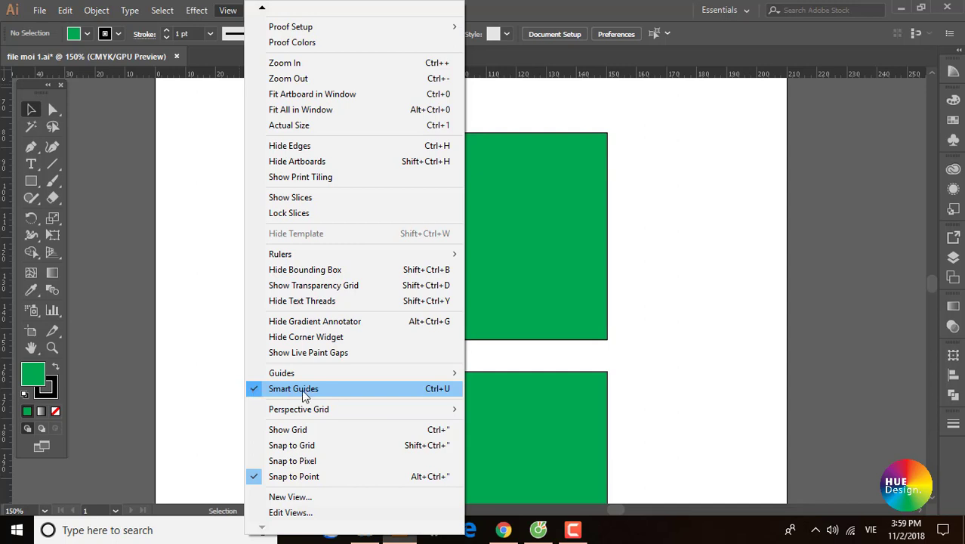
pyautogui.hotkey('ctrl', 'u')
pyautogui.click(255, 389)
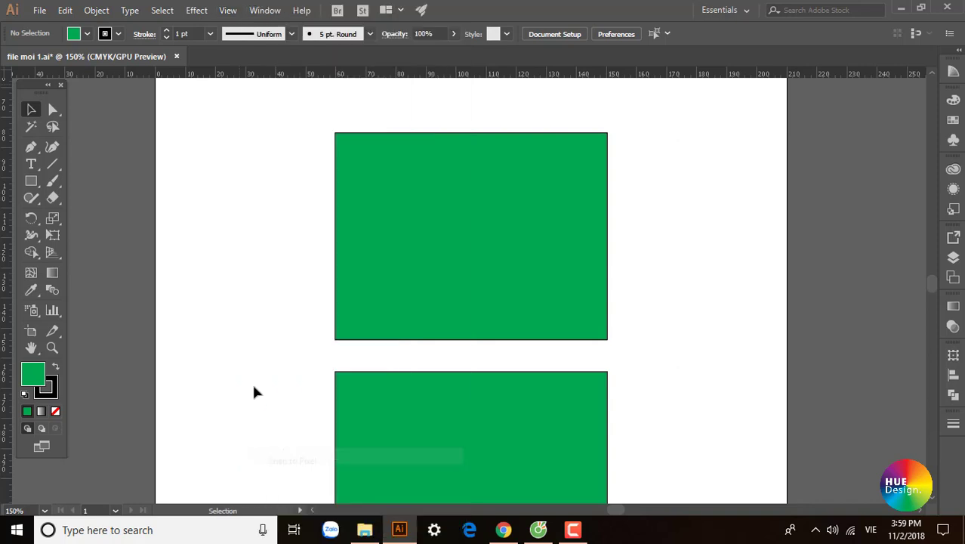
pyautogui.click(227, 11)
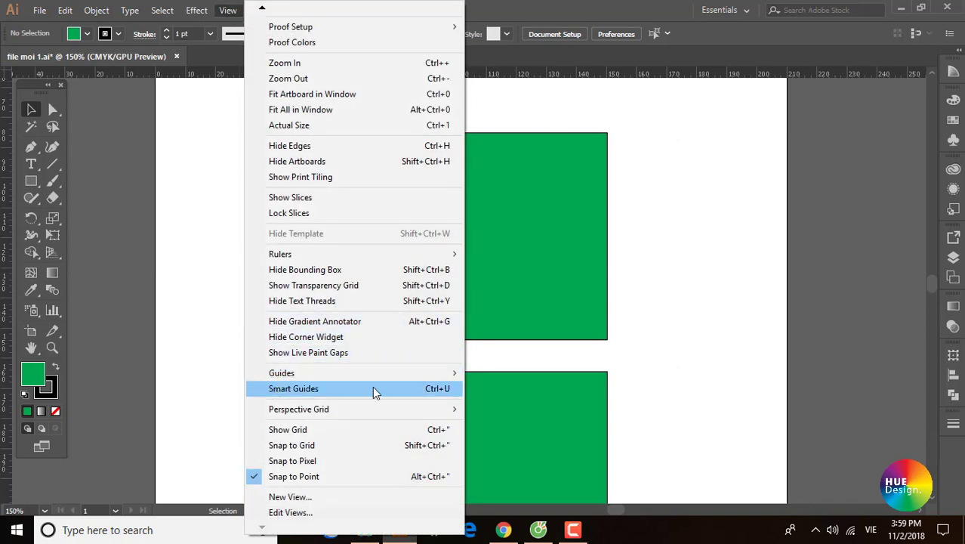
pyautogui.click(266, 390)
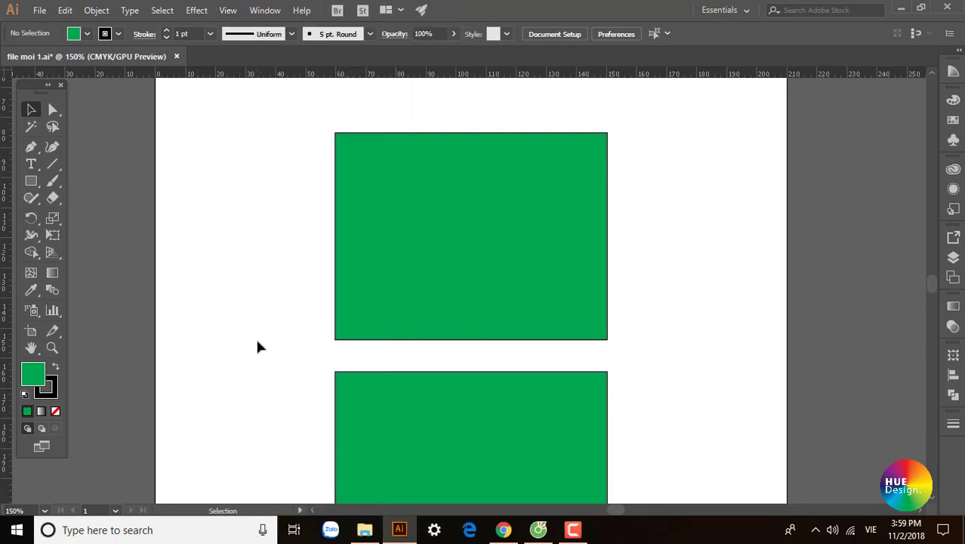
# - Drag the top green rectangle and delete it
pyautogui.hscroll(2, 300, 291)
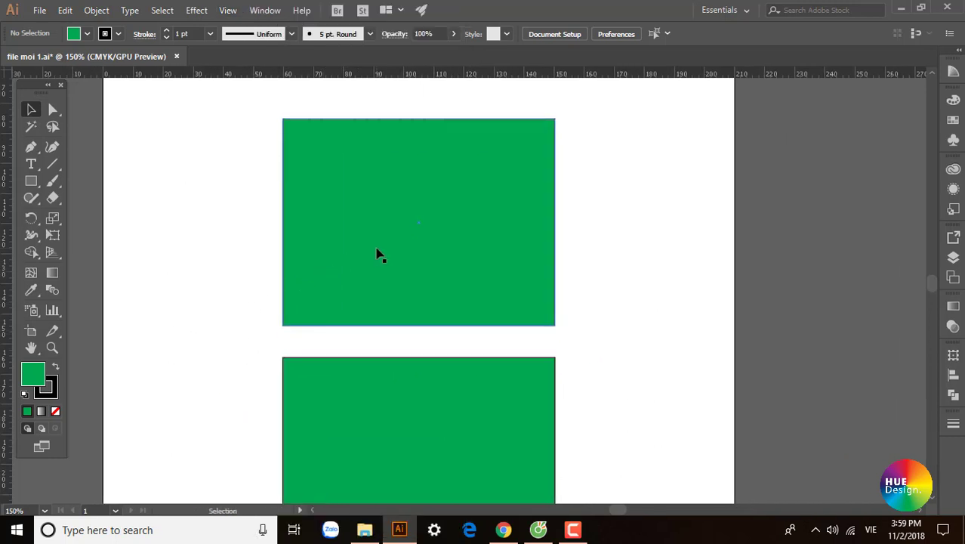
pyautogui.moveTo(390, 248)
pyautogui.mouseDown()
pyautogui.moveTo(419, 248)
pyautogui.moveTo(463, 376)
pyautogui.mouseUp()
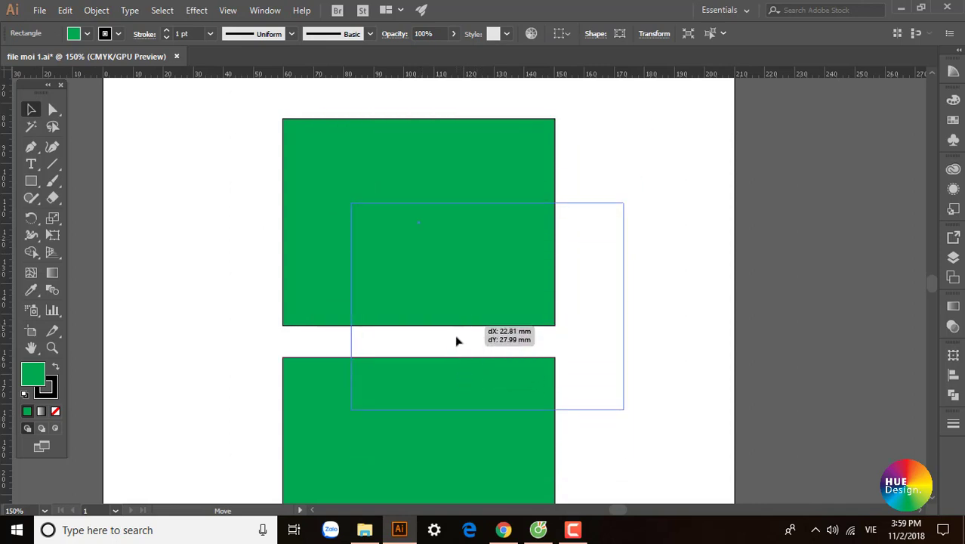
pyautogui.moveTo(463, 376); pyautogui.dragTo(443, 230)
pyautogui.press('Delete')
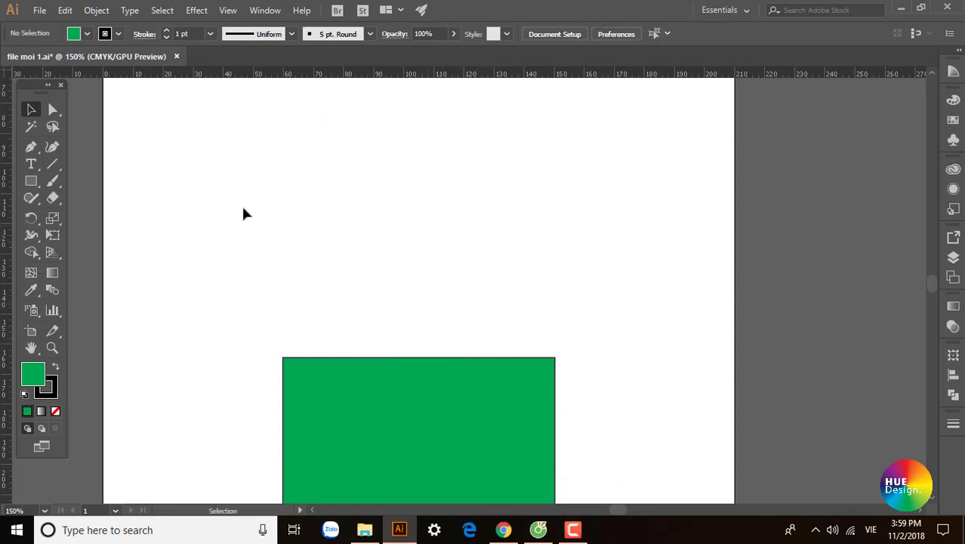
# - With the Ellipse Tool, draw a 52.03 × 52.03 mm circle from the green rectangle's centre
pyautogui.click(31, 182)
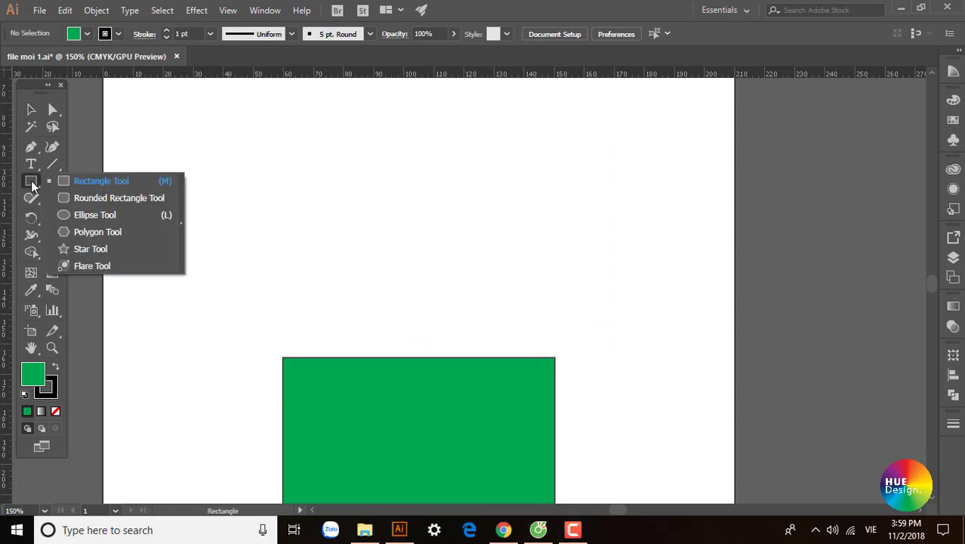
pyautogui.click(95, 215)
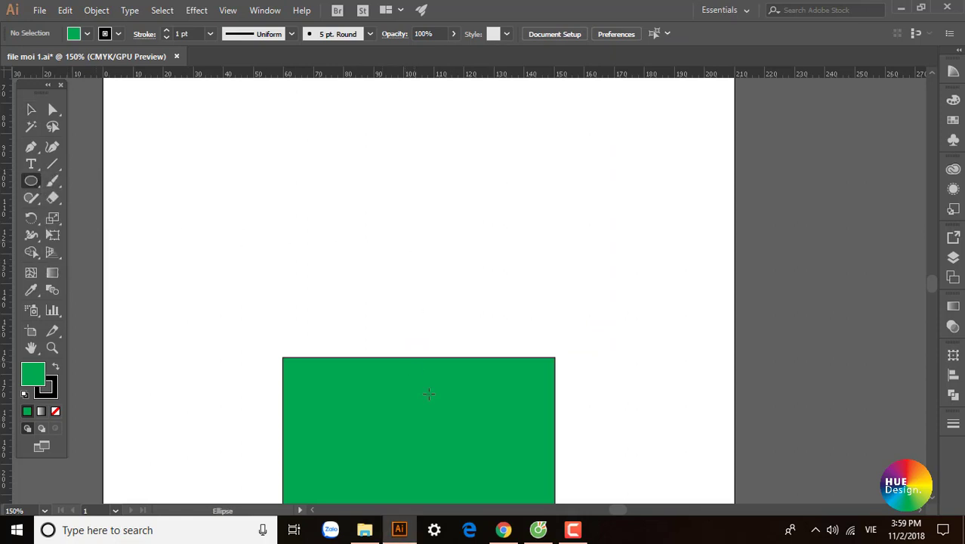
pyautogui.moveTo(430, 380); pyautogui.dragTo(428, 260)
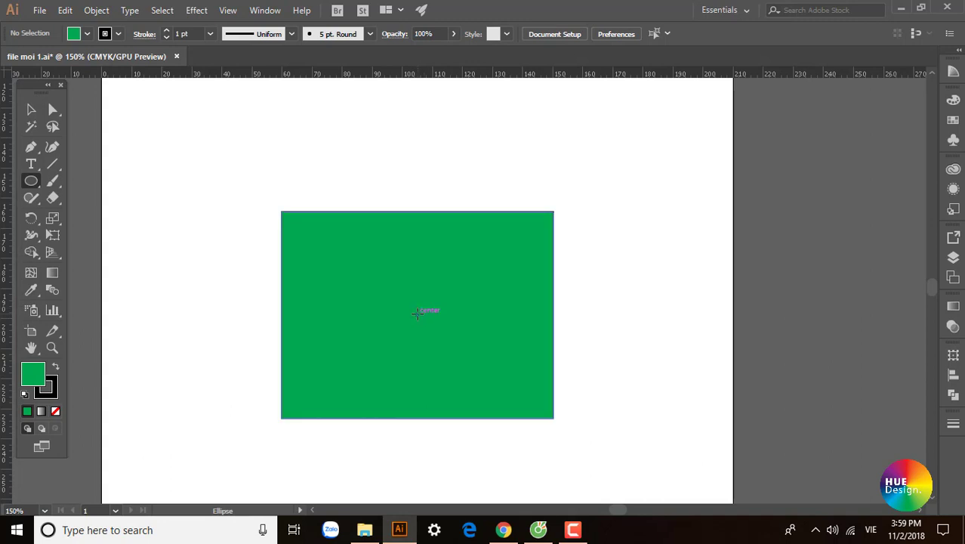
pyautogui.moveTo(358, 255); pyautogui.dragTo(439, 326)
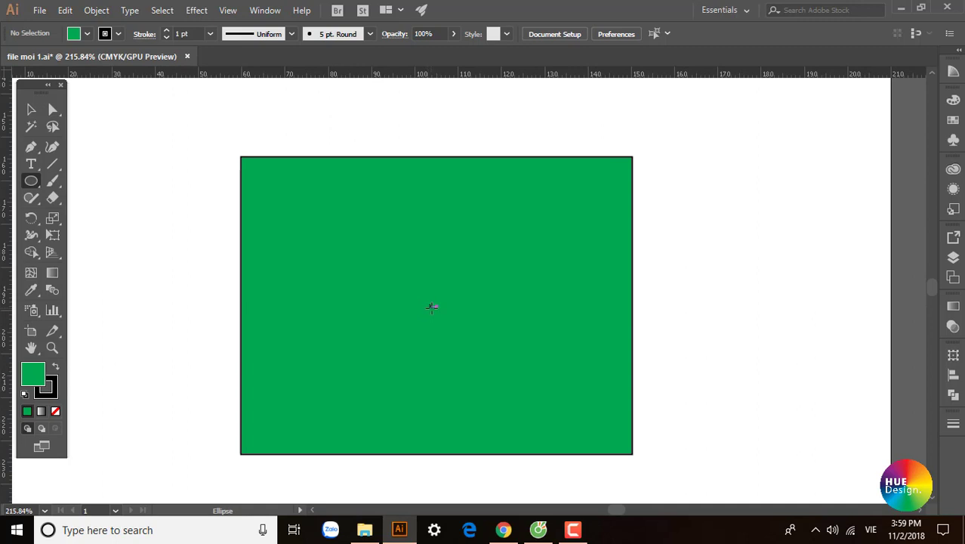
pyautogui.moveTo(437, 306)
pyautogui.mouseDown()
pyautogui.moveTo(457, 247)
pyautogui.moveTo(547, 223)
pyautogui.moveTo(549, 161)
pyautogui.moveTo(548, 200)
pyautogui.moveTo(571, 182)
pyautogui.moveTo(548, 199)
pyautogui.moveTo(578, 215)
pyautogui.moveTo(571, 198)
pyautogui.moveTo(487, 218)
pyautogui.moveTo(504, 222)
pyautogui.mouseUp()
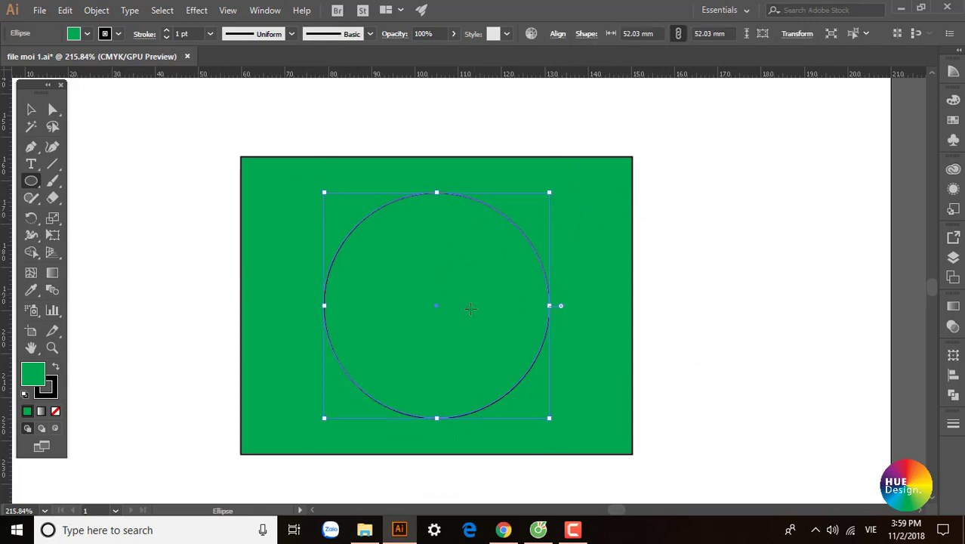
# - Fill the circle with a blue swatch from the Swatches panel
pyautogui.scroll(3, 475, 400)
pyautogui.click(953, 100)
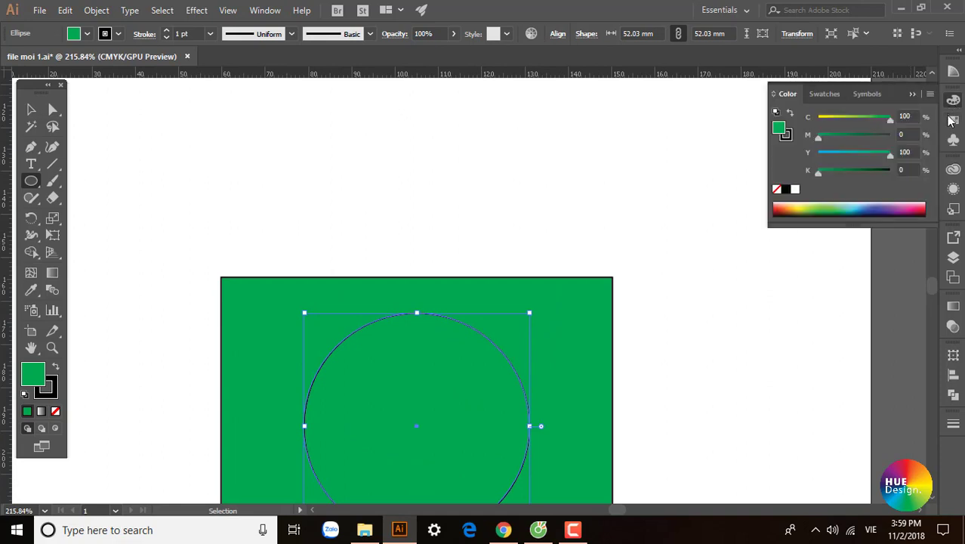
pyautogui.click(953, 119)
pyautogui.click(845, 138)
pyautogui.scroll(-3, 573, 302)
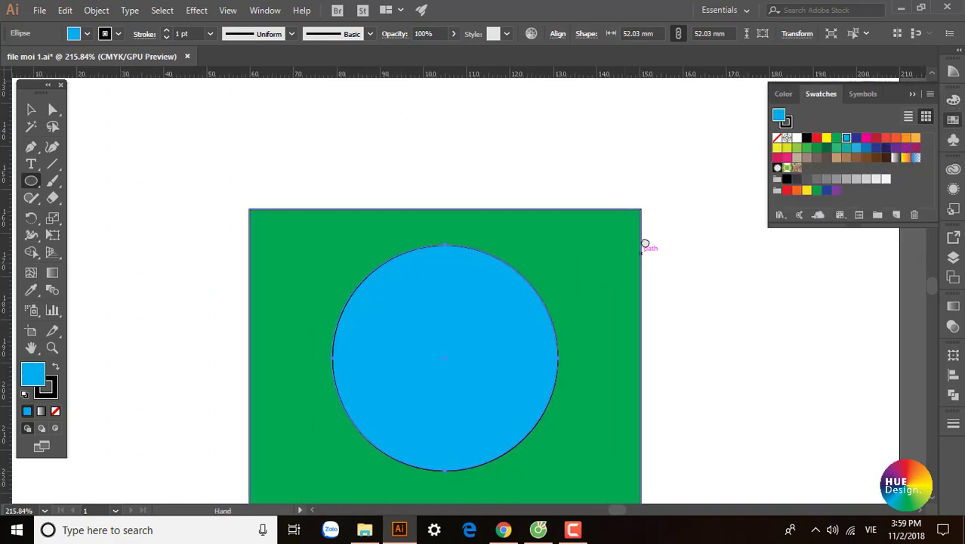
pyautogui.click(503, 309)
pyautogui.click(516, 289)
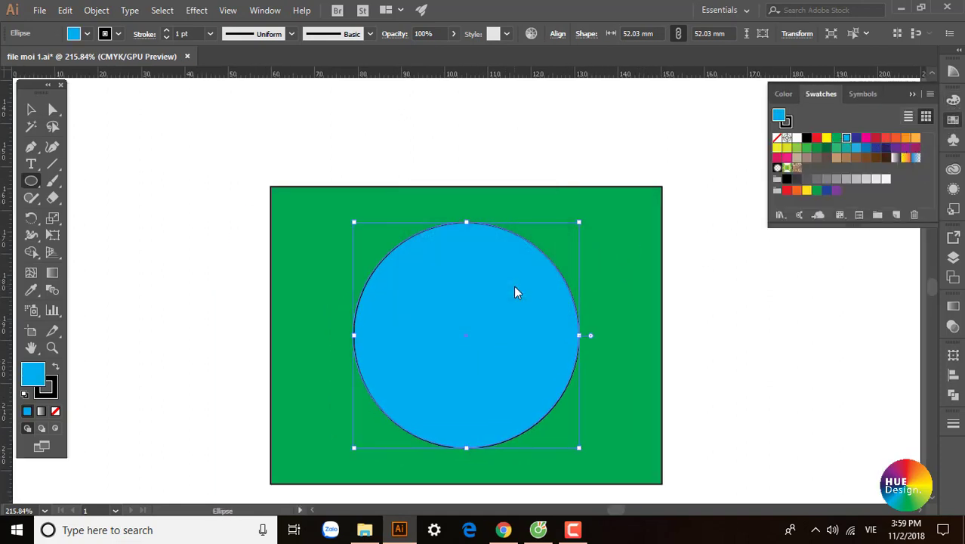
# - Move the blue circle above the green rectangle with the Selection tool
pyautogui.press('v')
pyautogui.moveTo(506, 301)
pyautogui.mouseDown()
pyautogui.moveTo(494, 411)
pyautogui.moveTo(454, 149)
pyautogui.moveTo(490, 148)
pyautogui.moveTo(442, 142)
pyautogui.moveTo(485, 144)
pyautogui.mouseUp()
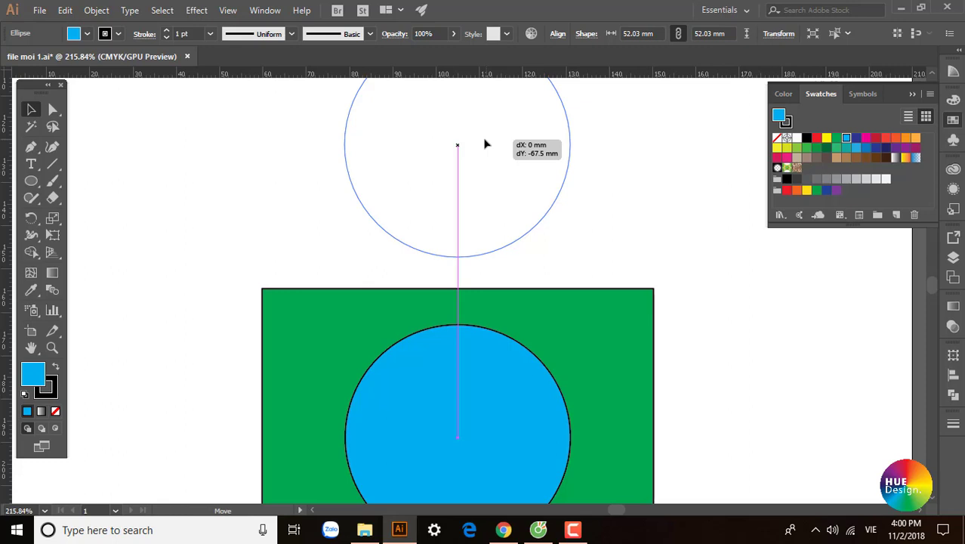
pyautogui.moveTo(484, 143); pyautogui.dragTo(485, 145)
# - Zoom out to 150%, then select all and delete the circle and rectangle
pyautogui.scroll(-2, 510, 250)
pyautogui.hotkey('ctrl', '-')
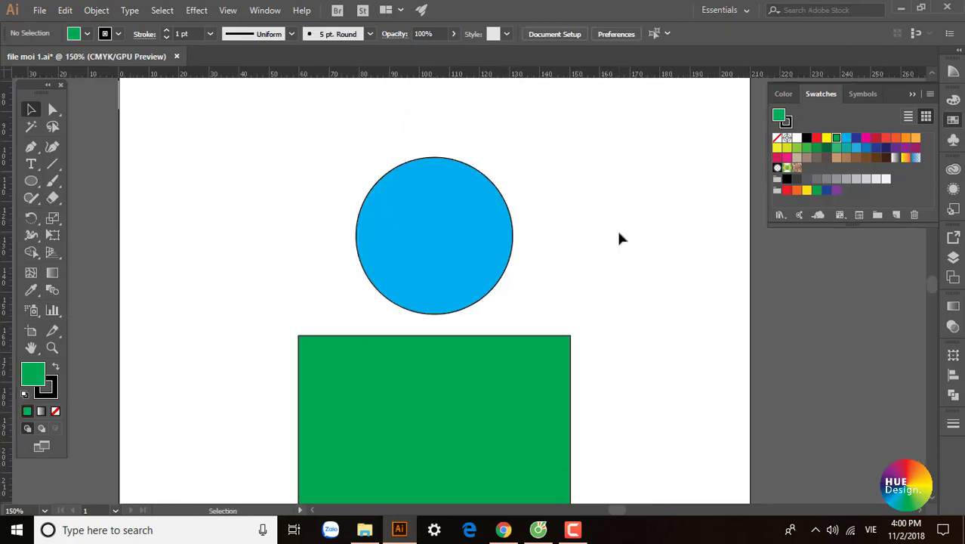
pyautogui.hotkey('ctrl', 'a')
pyautogui.press('Delete')
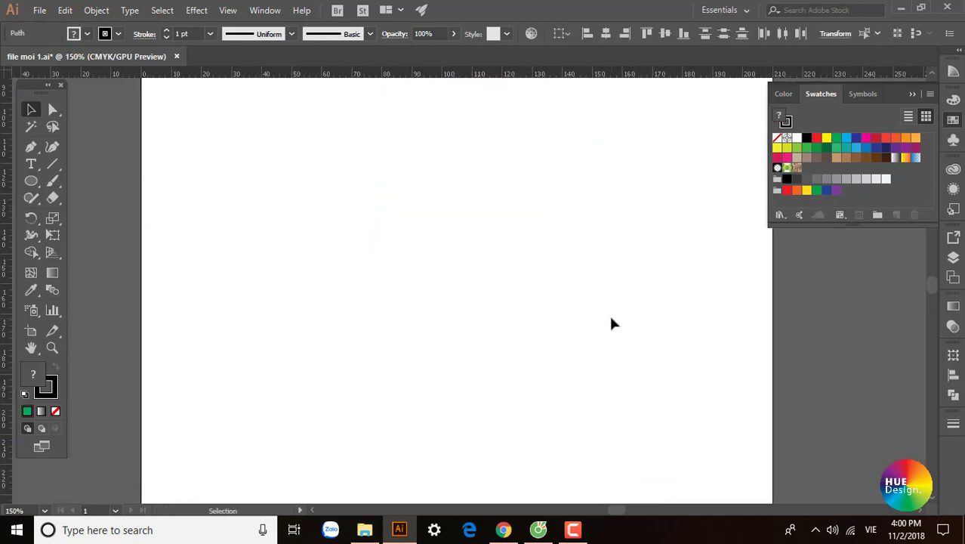
pyautogui.moveTo(489, 230); pyautogui.dragTo(505, 269)
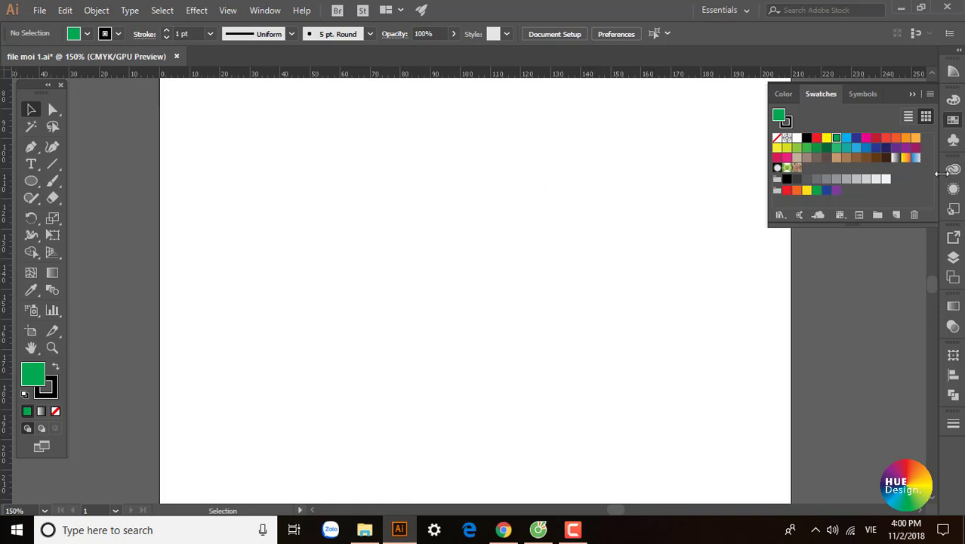
# - Drag the Gerbera symbol from the Symbols panel onto the artboard and zoom in on it
pyautogui.click(861, 96)
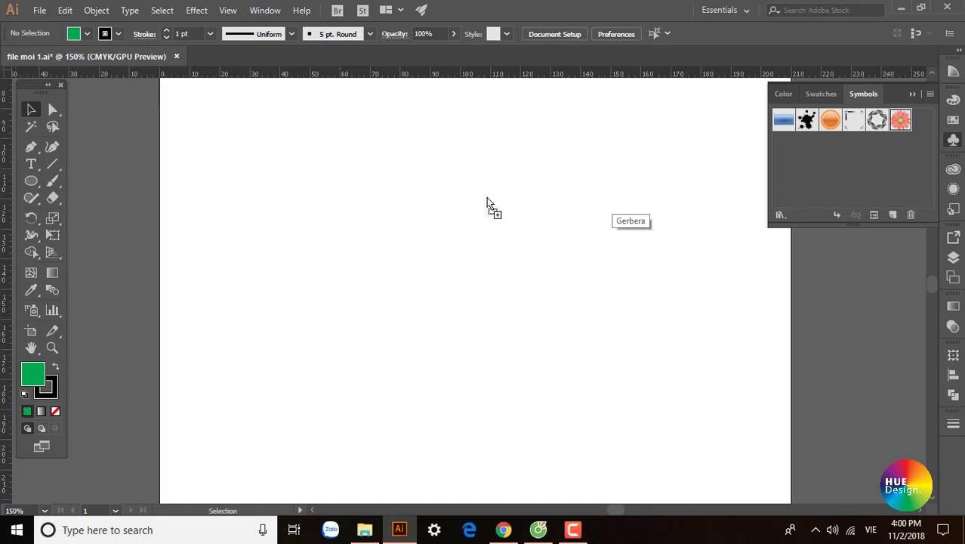
pyautogui.moveTo(893, 125); pyautogui.dragTo(487, 197)
pyautogui.click(550, 235)
pyautogui.moveTo(441, 152); pyautogui.dragTo(652, 375)
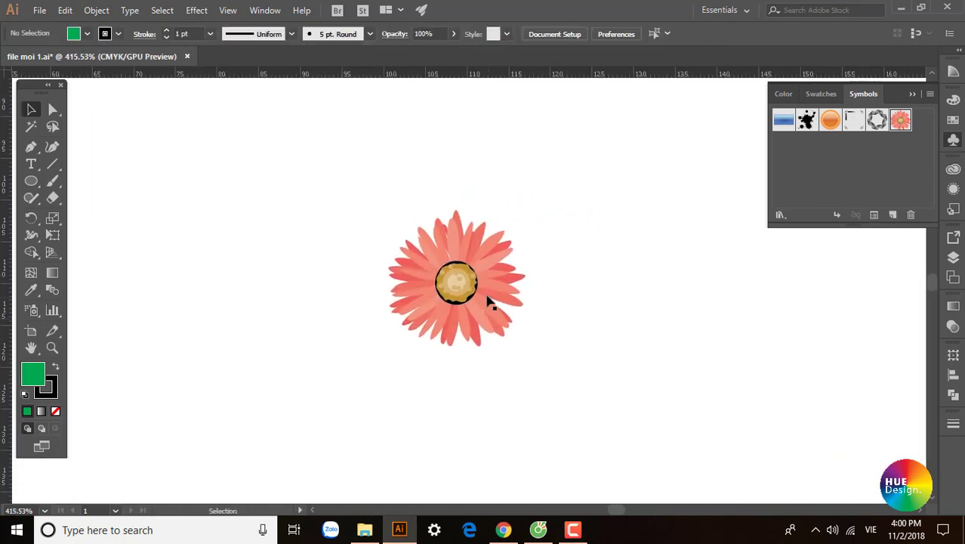
pyautogui.keyDown('ctrl'); pyautogui.click(491, 302); pyautogui.keyUp('ctrl')
pyautogui.moveTo(420, 220)
pyautogui.mouseDown()
pyautogui.moveTo(551, 349)
pyautogui.moveTo(478, 303)
pyautogui.mouseUp()
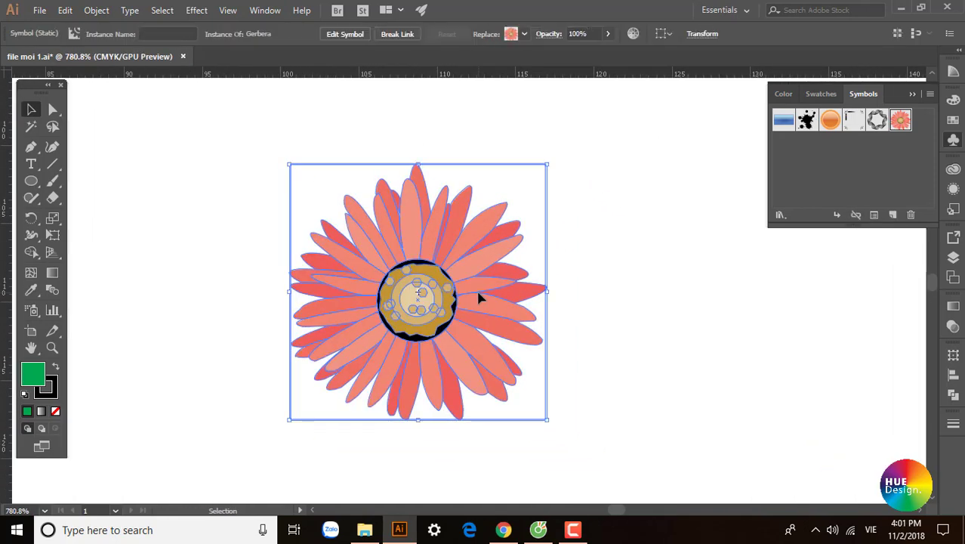
# - Select the Gerbera instance and choose Break Link to Symbol from its context menu
pyautogui.moveTo(52, 109); pyautogui.dragTo(103, 111)
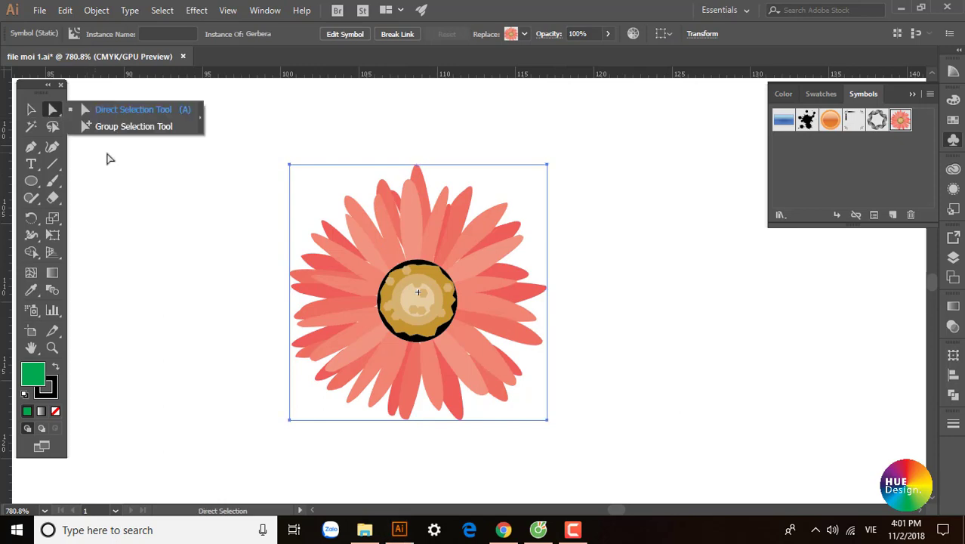
pyautogui.moveTo(200, 173); pyautogui.dragTo(624, 392)
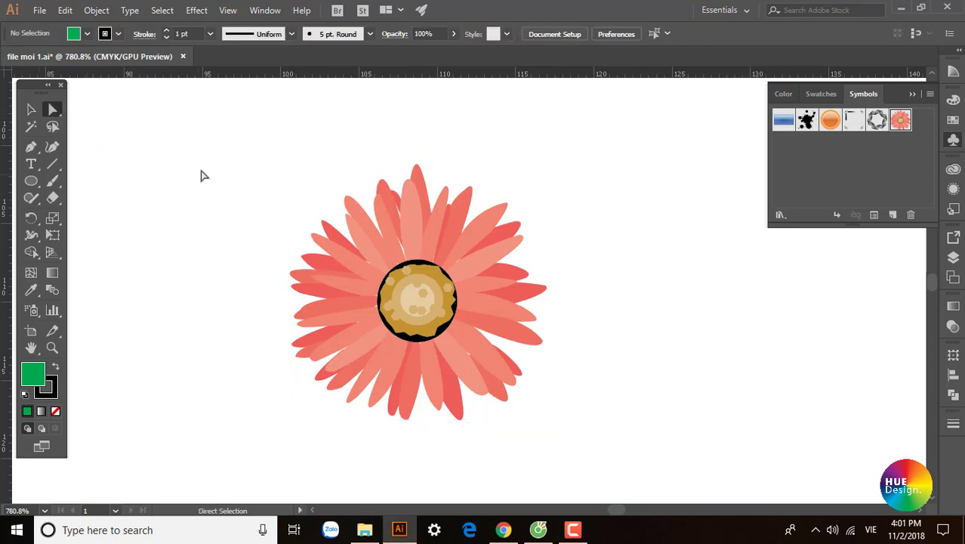
pyautogui.click(602, 336)
pyautogui.press('v')
pyautogui.click(426, 316)
pyautogui.rightClick(498, 294)
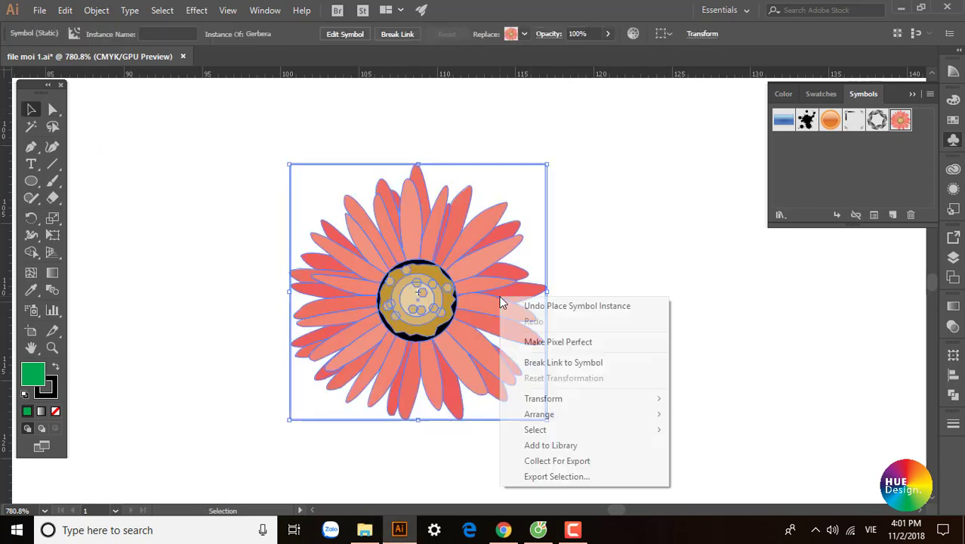
pyautogui.click(532, 361)
# - Select all of the unlinked flower's anchor points with the Direct Selection tool
pyautogui.click(637, 293)
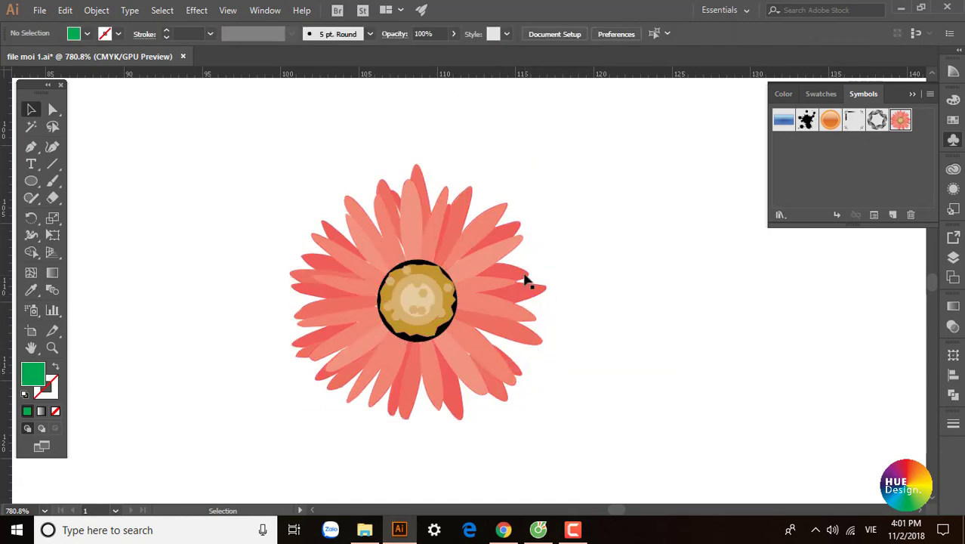
pyautogui.click(528, 280)
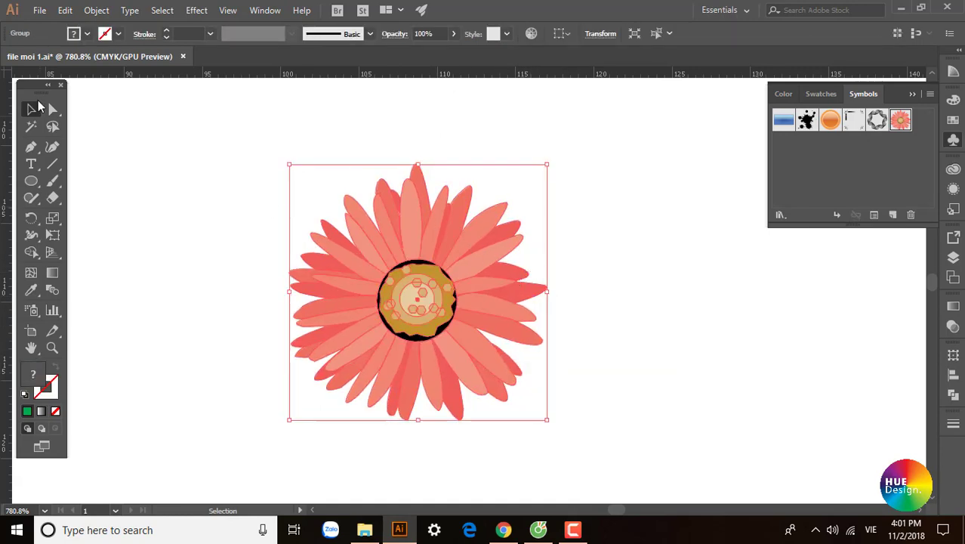
pyautogui.click(52, 109)
pyautogui.click(99, 132)
pyautogui.moveTo(128, 130); pyautogui.dragTo(625, 422)
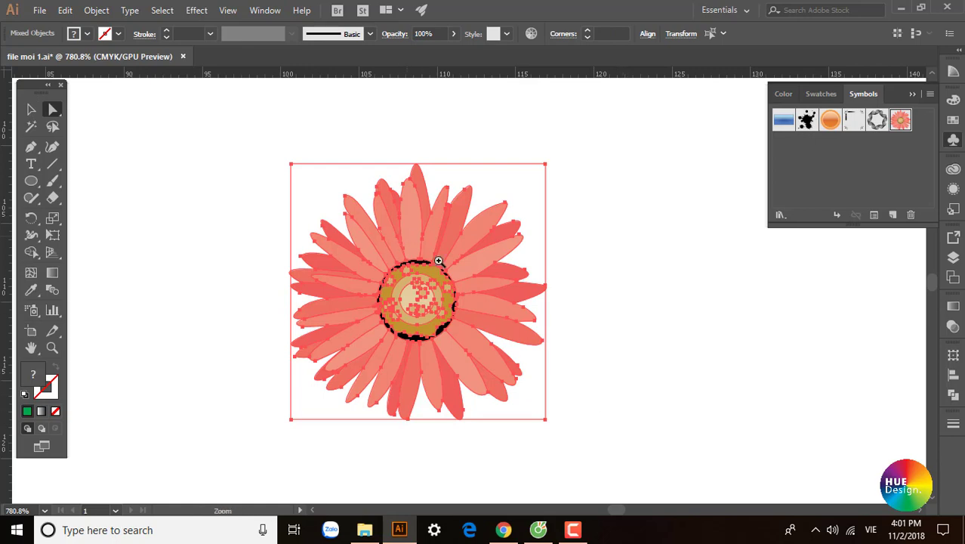
# - Zoom and pan around the flower to inspect its petal and centre paths, then open the View menu
pyautogui.moveTo(438, 260)
pyautogui.mouseDown()
pyautogui.moveTo(574, 389)
pyautogui.moveTo(495, 319)
pyautogui.mouseUp()
pyautogui.moveTo(556, 400)
pyautogui.mouseDown()
pyautogui.moveTo(478, 301)
pyautogui.moveTo(395, 247)
pyautogui.mouseUp()
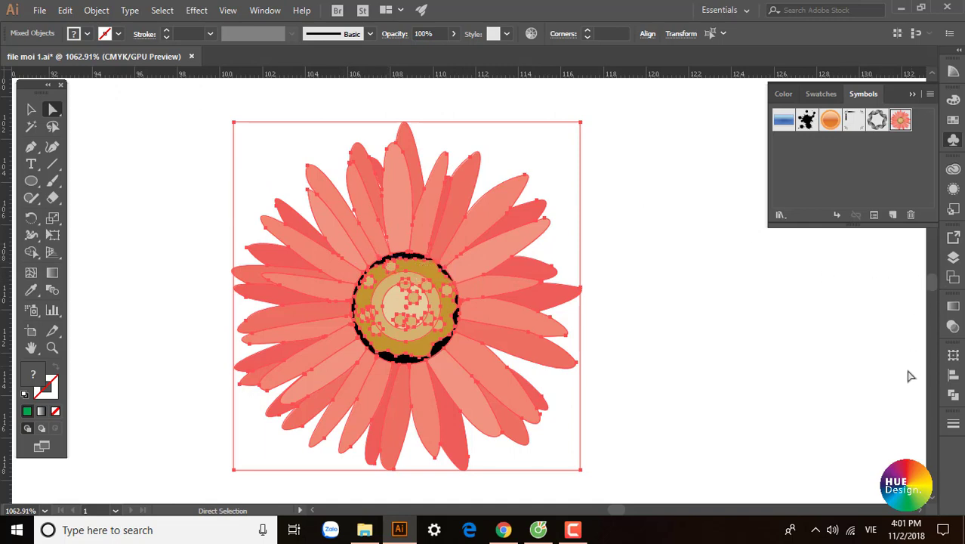
pyautogui.keyDown('alt'); pyautogui.click(554, 303); pyautogui.keyUp('alt')
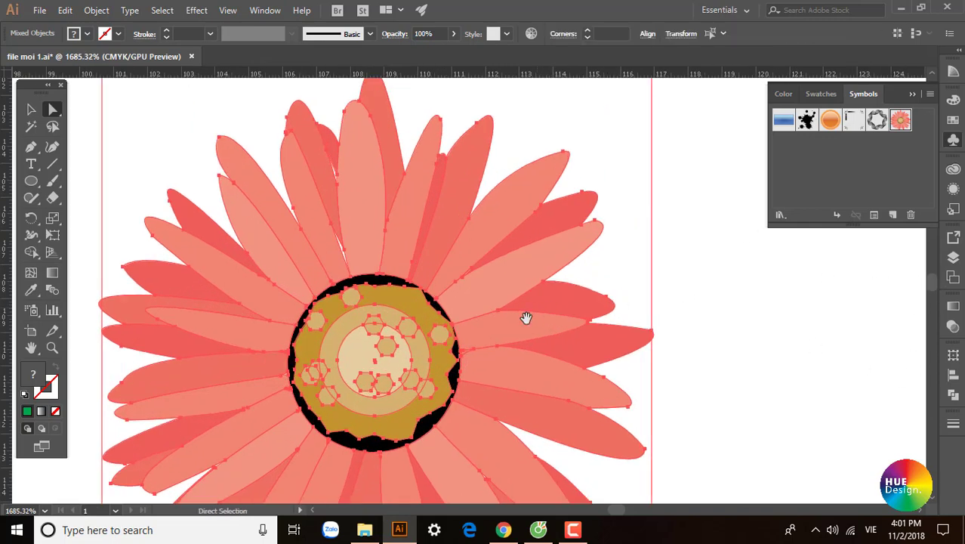
pyautogui.keyDown('alt'); pyautogui.click(493, 345); pyautogui.keyUp('alt')
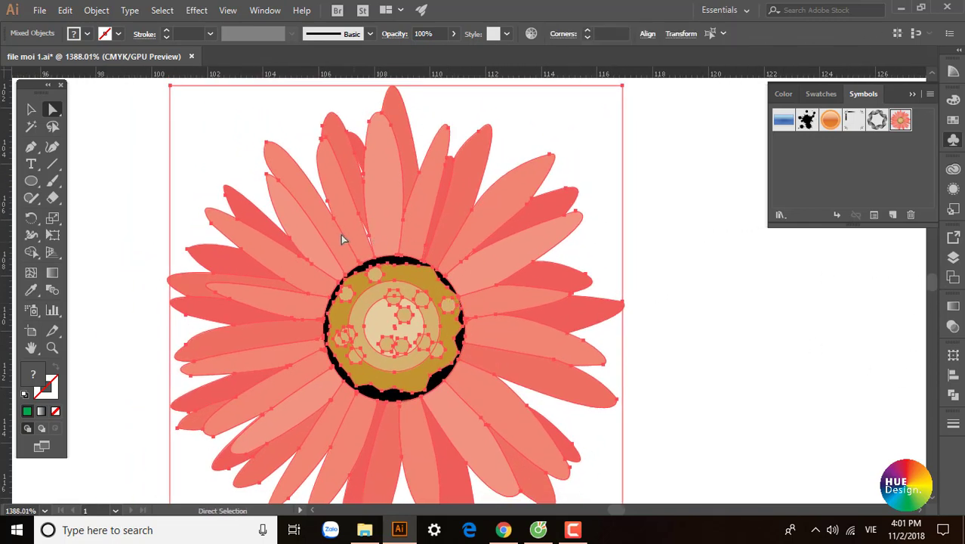
pyautogui.scroll(1, 345, 204)
pyautogui.hscroll(-3, 309, 202)
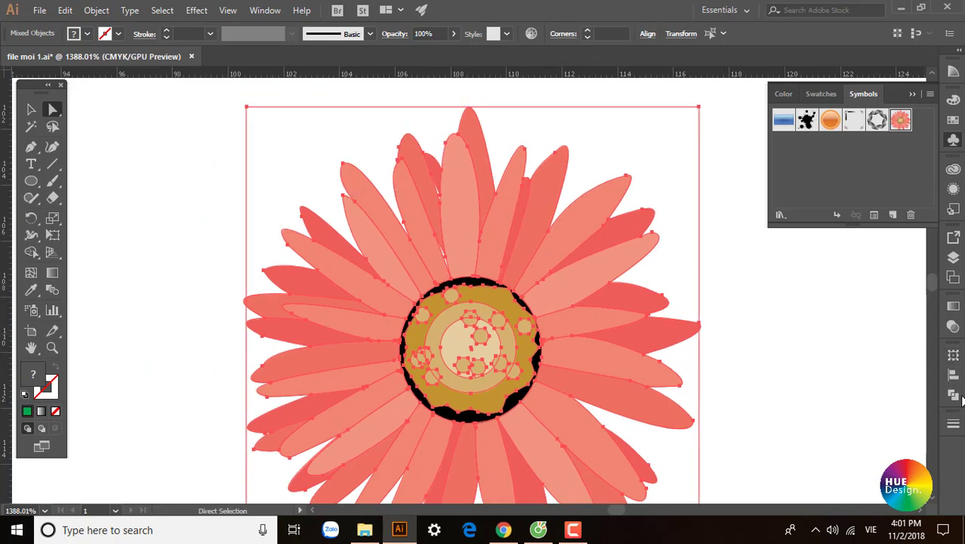
pyautogui.scroll(-1, 627, 331)
pyautogui.hscroll(1, 596, 332)
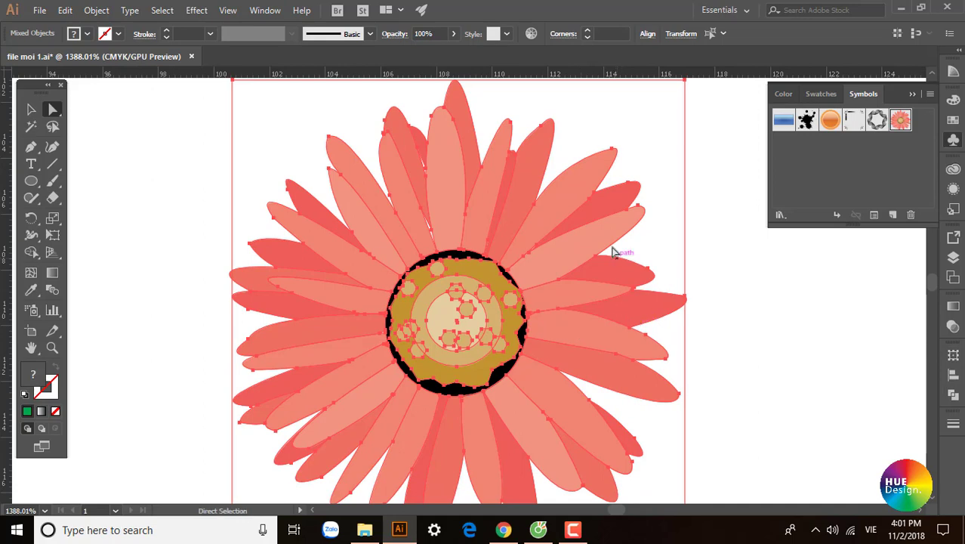
pyautogui.scroll(-1, 558, 281)
pyautogui.hscroll(1, 559, 281)
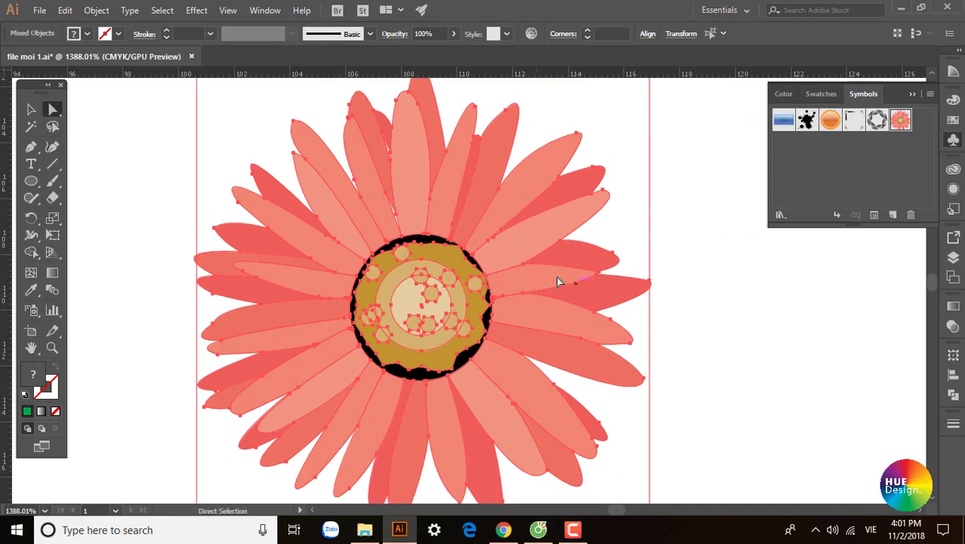
pyautogui.moveTo(398, 368); pyautogui.dragTo(474, 307)
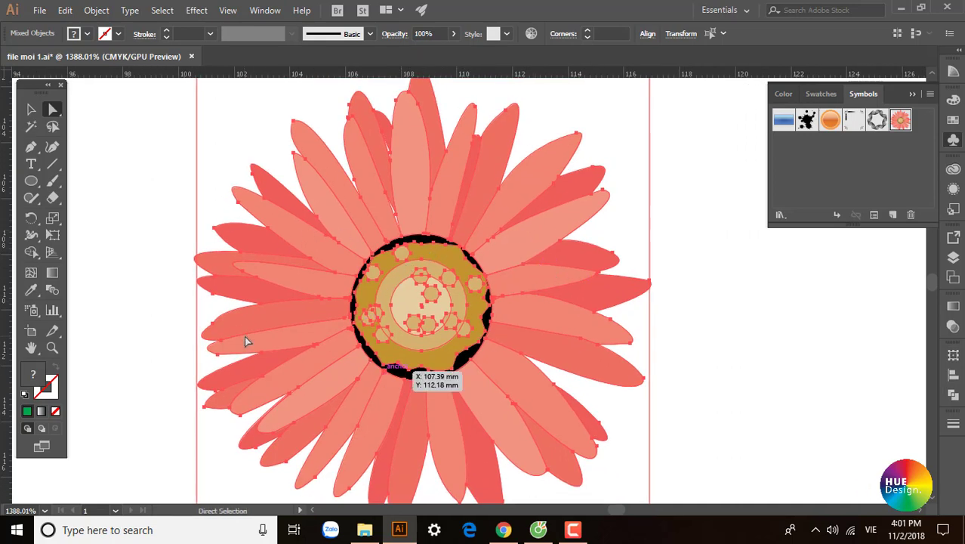
pyautogui.scroll(2, 246, 341)
pyautogui.scroll(2, 291, 311)
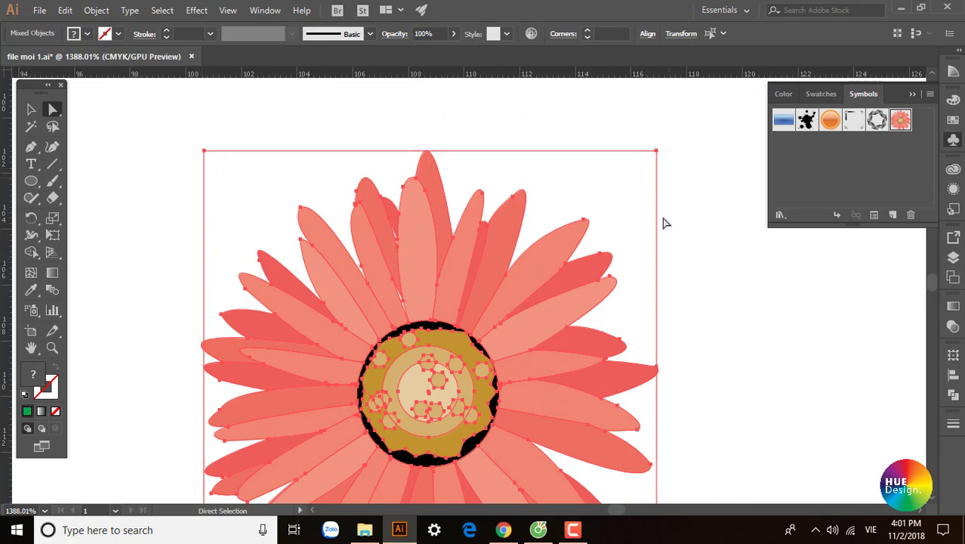
pyautogui.scroll(-1, 642, 273)
pyautogui.scroll(-2, 650, 362)
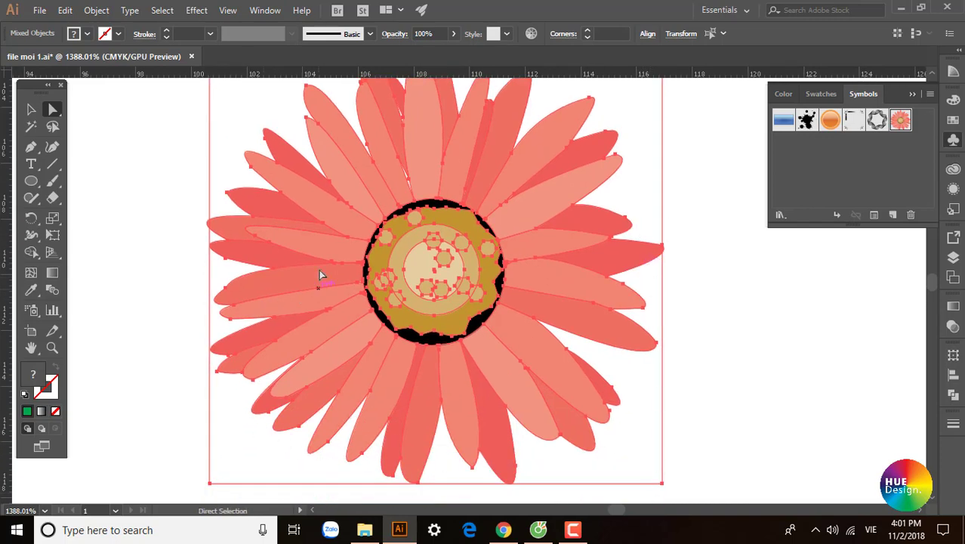
pyautogui.moveTo(415, 255); pyautogui.dragTo(404, 349)
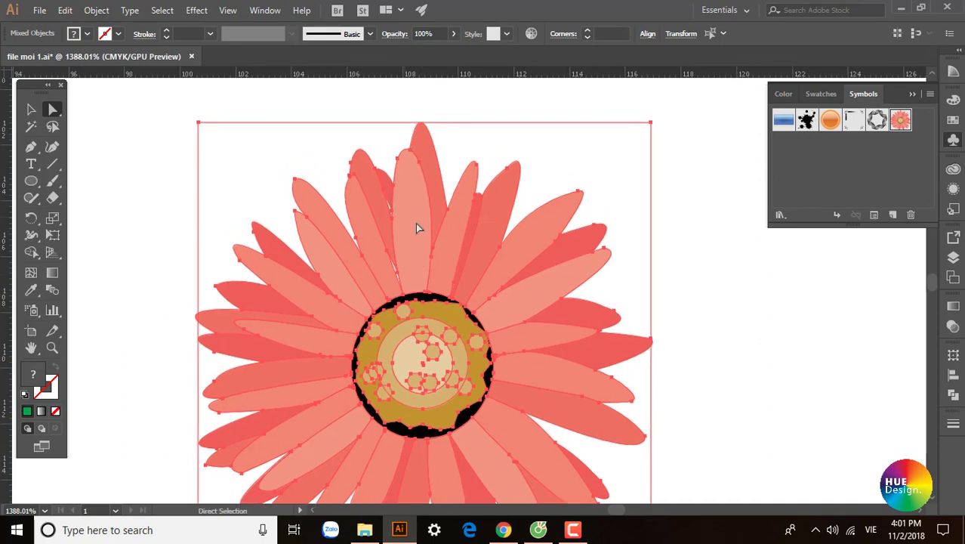
pyautogui.scroll(-1, 417, 261)
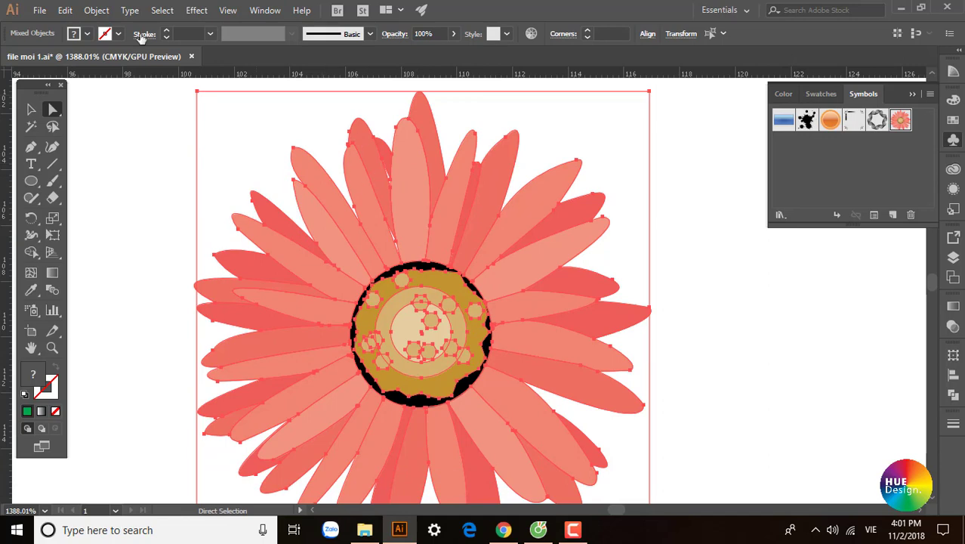
pyautogui.click(226, 11)
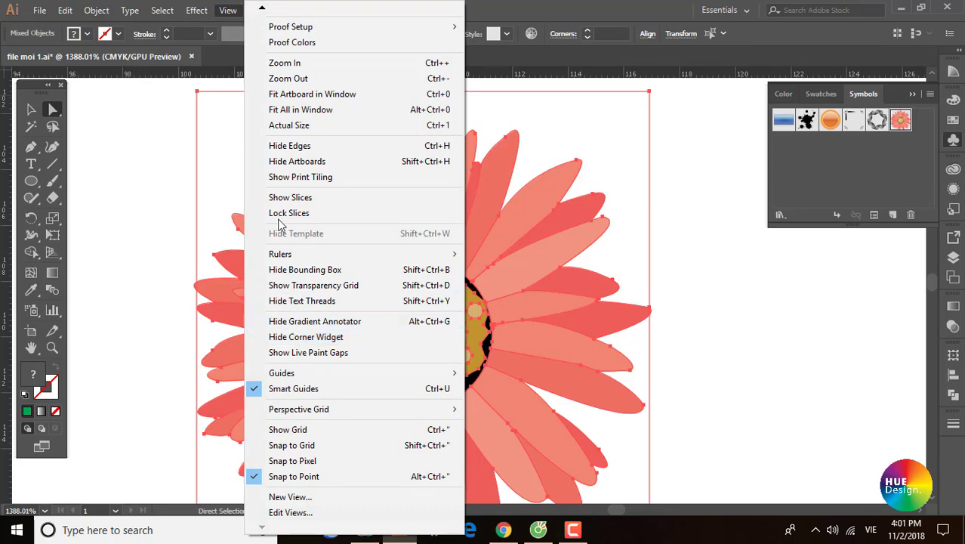
# - Hide the flower's edges, then reselect the whole flower group to confirm no outlines show
pyautogui.click(295, 151)
pyautogui.click(634, 275)
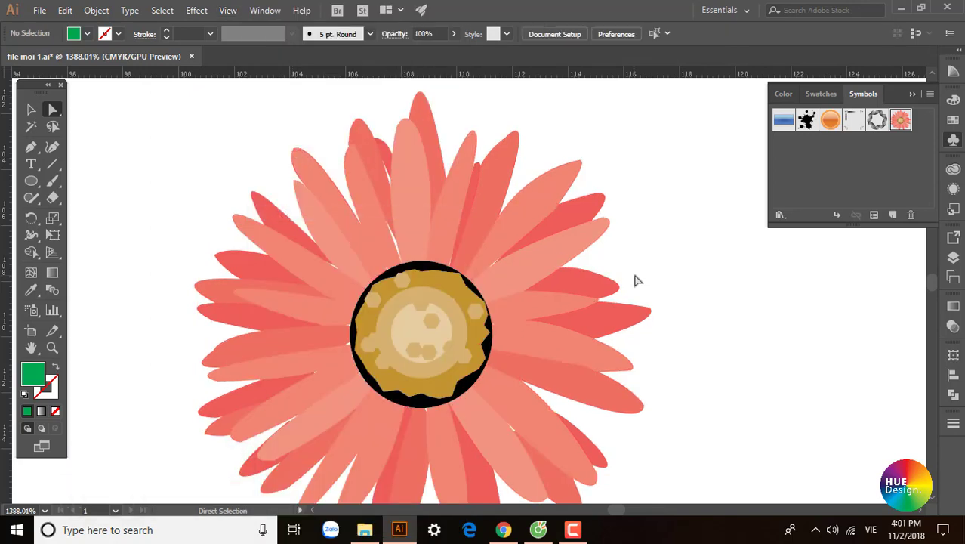
pyautogui.press('v')
pyautogui.click(558, 260)
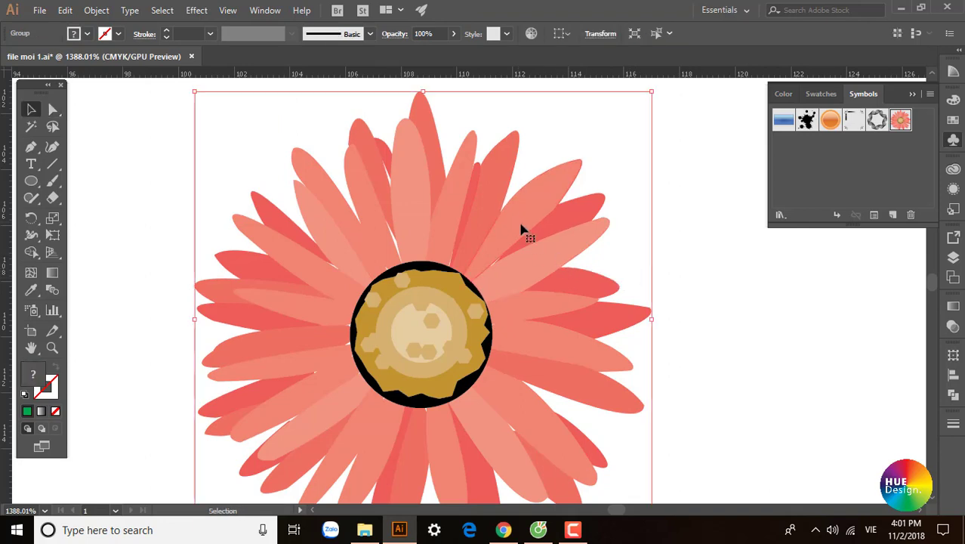
# - Marquee-select anchor points across the flower to check that edges stay hidden
pyautogui.click(52, 109)
pyautogui.click(103, 167)
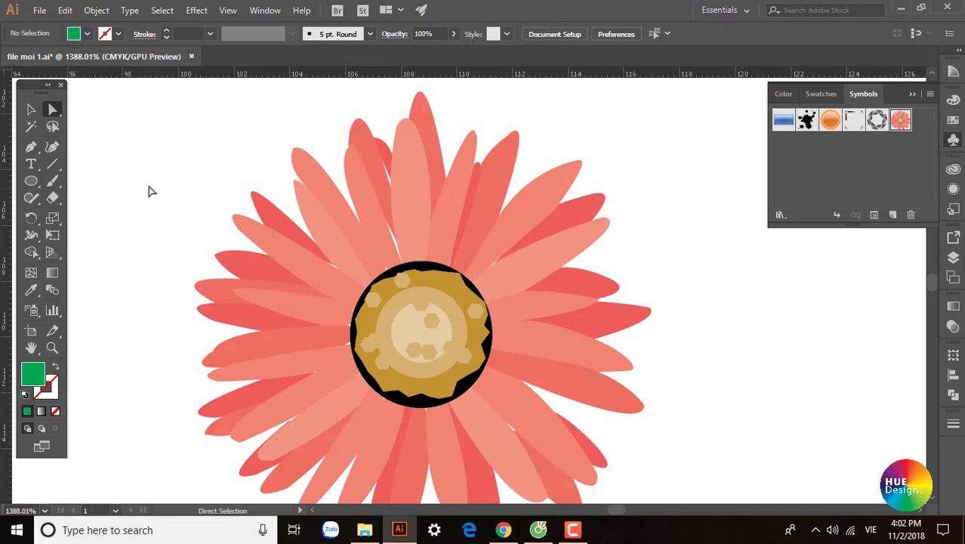
pyautogui.moveTo(155, 157); pyautogui.dragTo(685, 365)
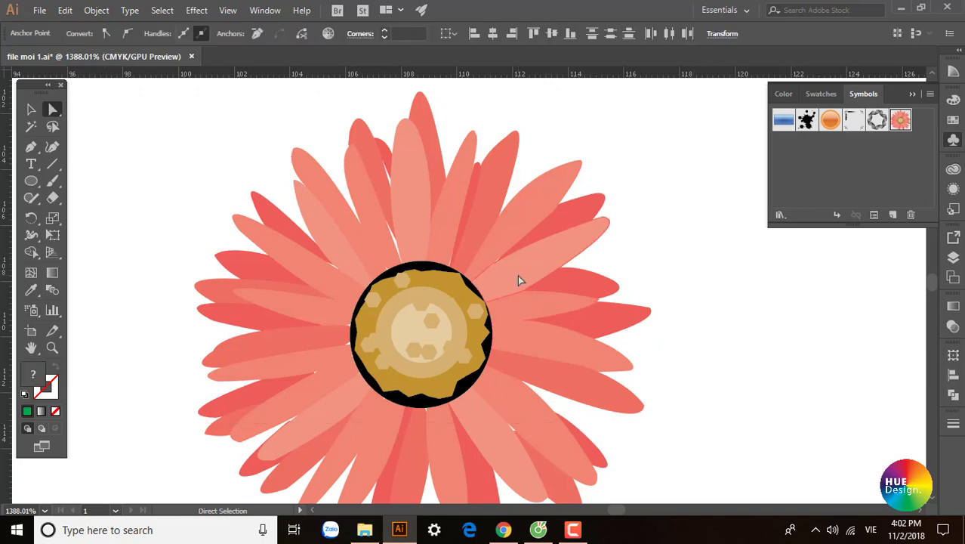
pyautogui.click(698, 323)
# - Reselect the flower group, nudge it slightly right and down, and recentre the view
pyautogui.press('v')
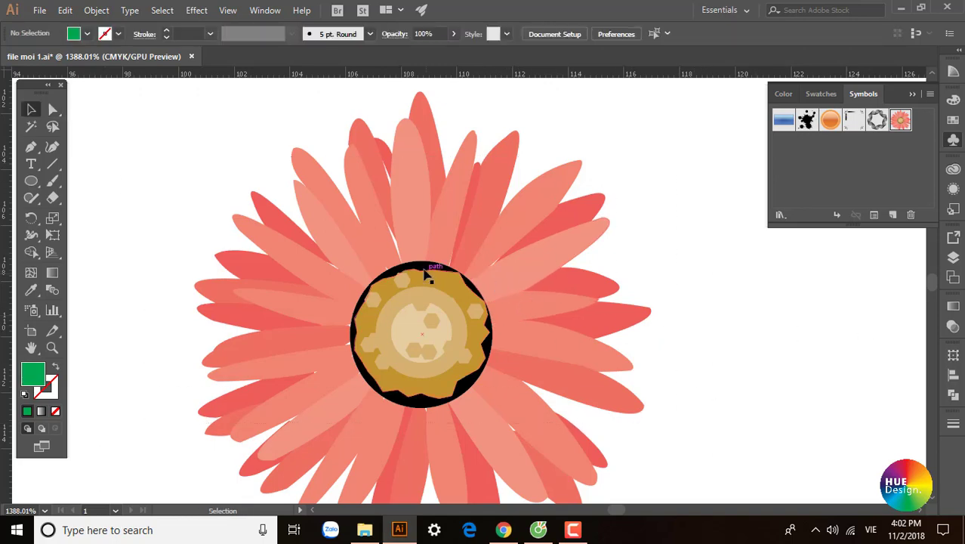
pyautogui.click(495, 259)
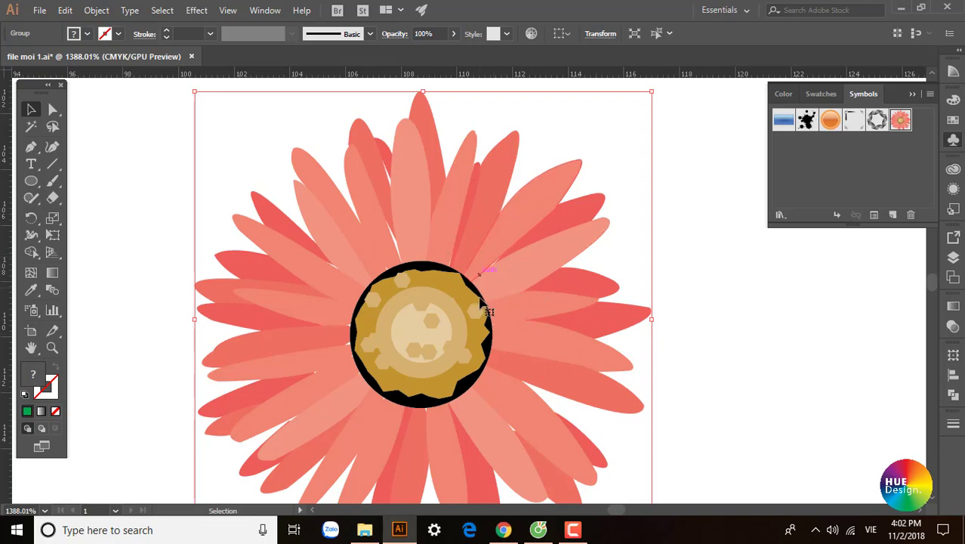
pyautogui.moveTo(500, 281)
pyautogui.mouseDown()
pyautogui.moveTo(530, 294)
pyautogui.moveTo(542, 286)
pyautogui.mouseUp()
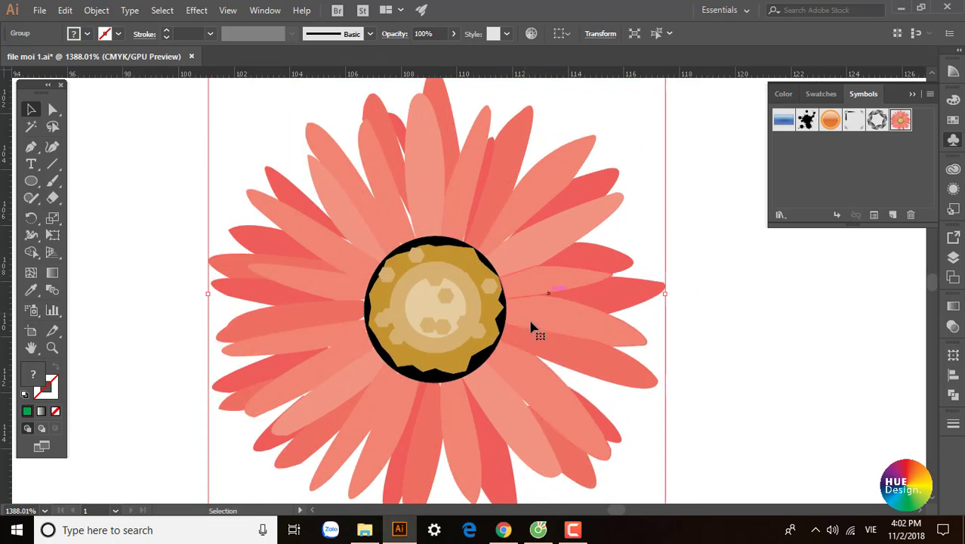
pyautogui.moveTo(460, 193); pyautogui.dragTo(471, 225)
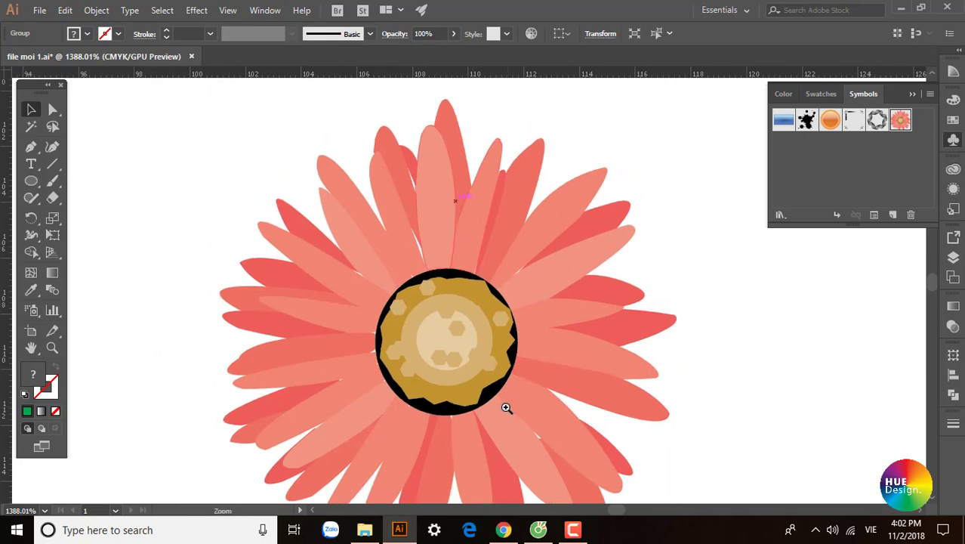
pyautogui.scroll(-2, 507, 405)
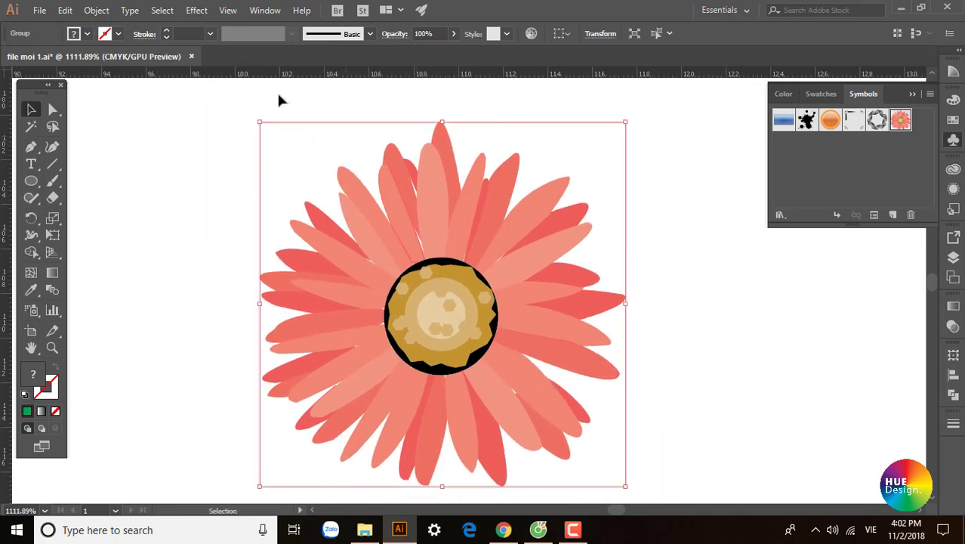
# - Show the flower's edges again and drag an upper-left petal tip upward to lengthen it
pyautogui.click(228, 11)
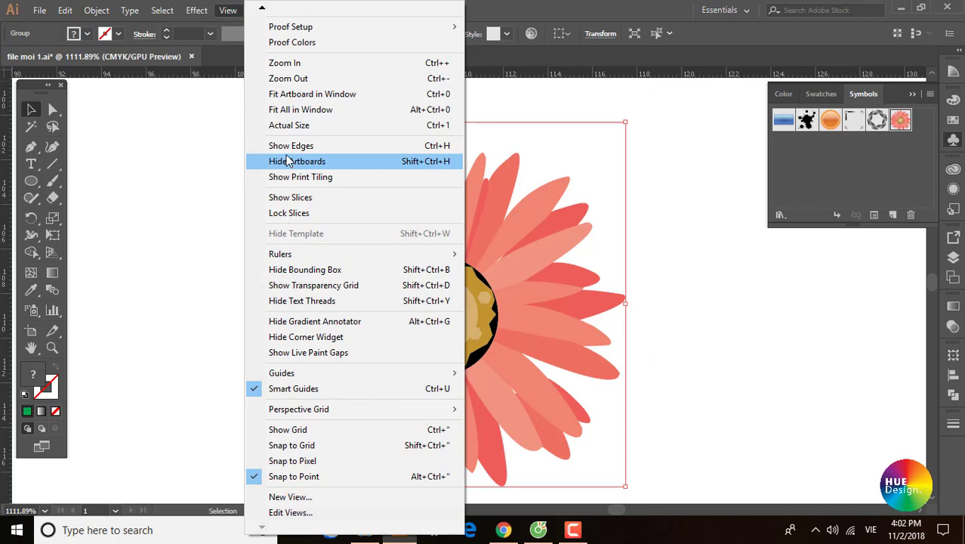
pyautogui.click(291, 146)
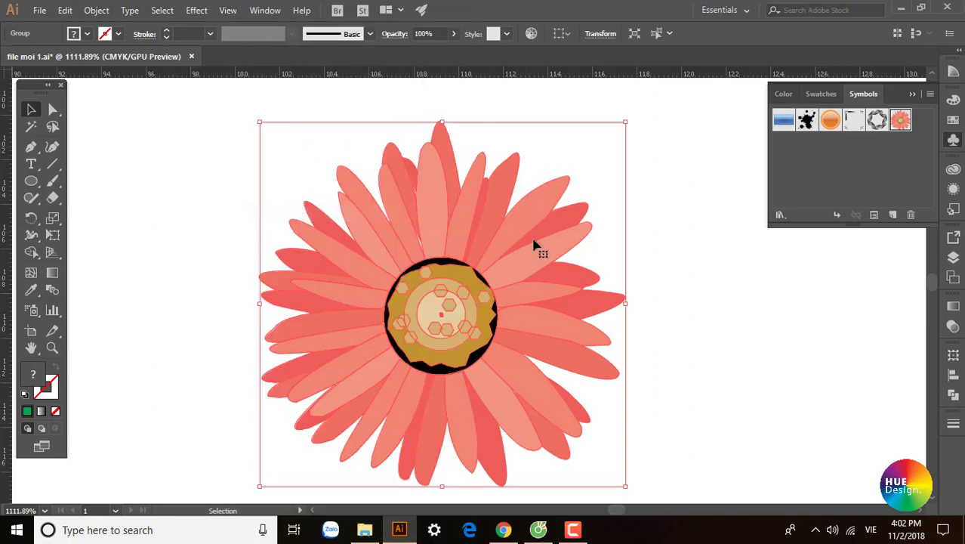
pyautogui.click(55, 113)
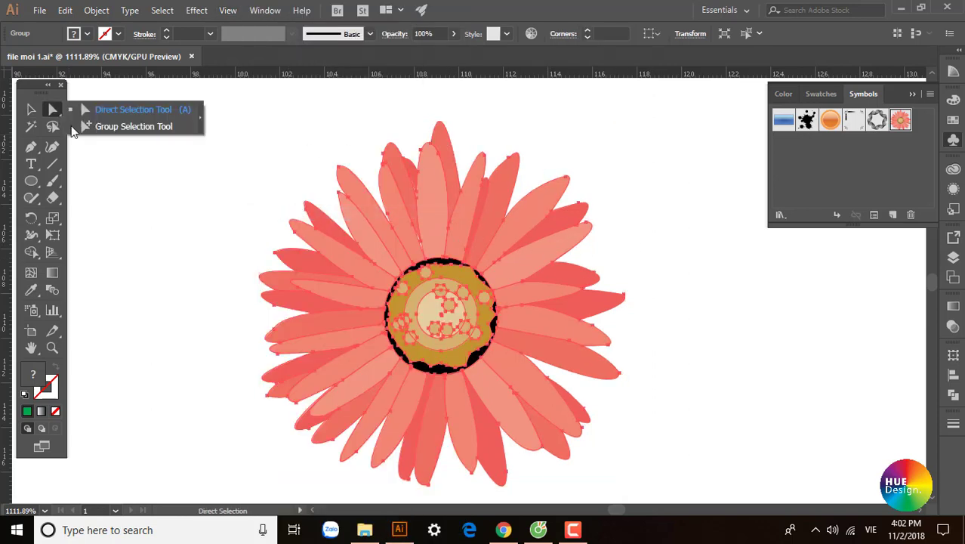
pyautogui.click(348, 198)
pyautogui.moveTo(348, 198); pyautogui.dragTo(326, 123)
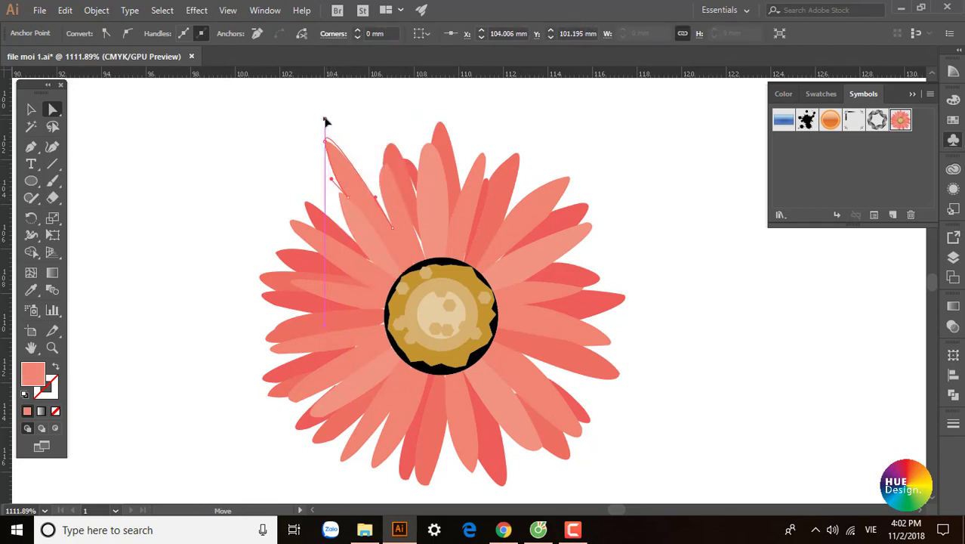
# - Deselect everything and scroll around the page to view the finished flower
pyautogui.click(276, 184)
pyautogui.scroll(-1, 467, 298)
pyautogui.press('v')
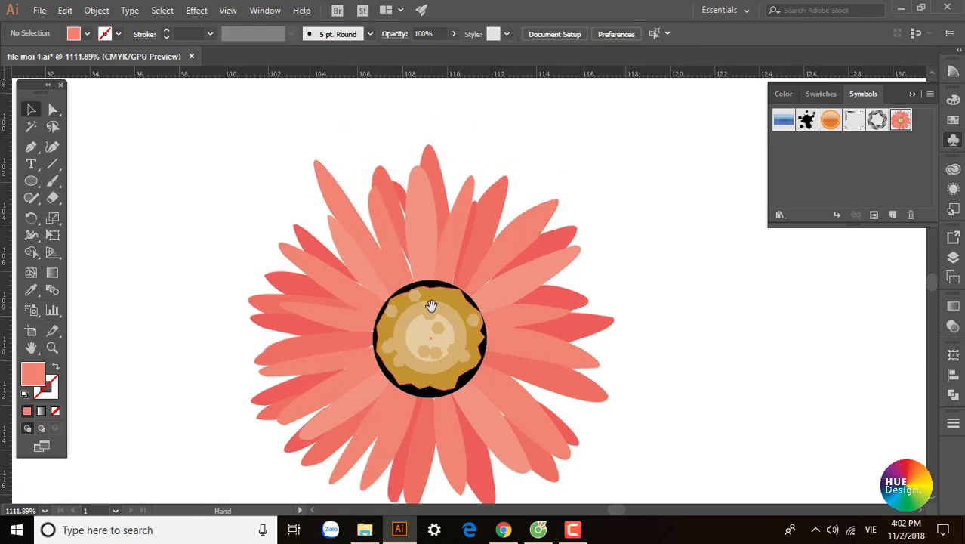
pyautogui.hscroll(-2, 409, 225)
pyautogui.scroll(-2, 591, 280)
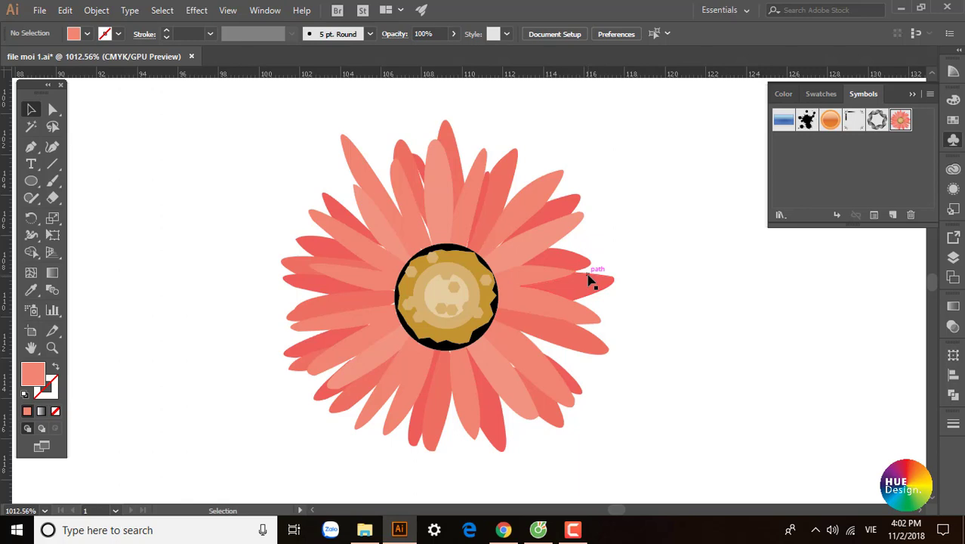
pyautogui.scroll(-3, 591, 280)
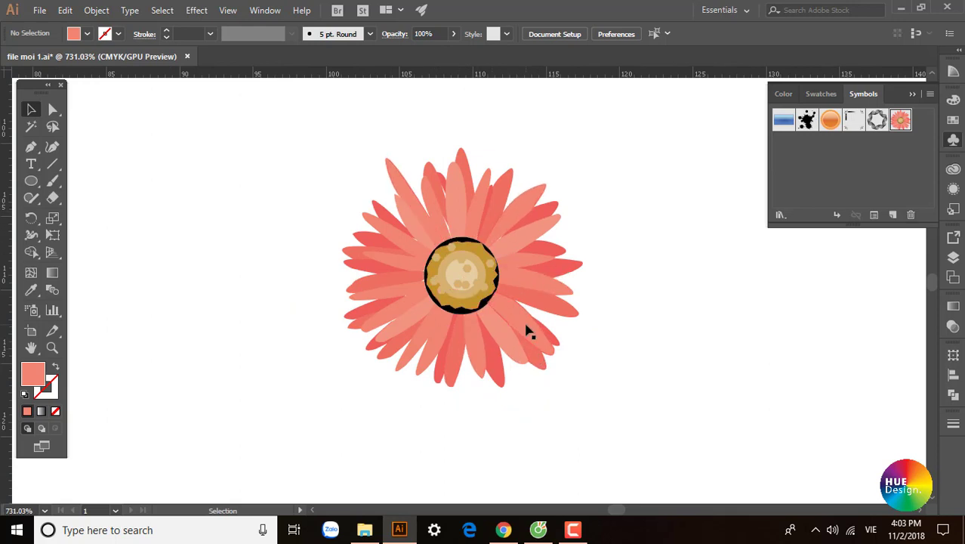
pyautogui.scroll(2, 463, 249)
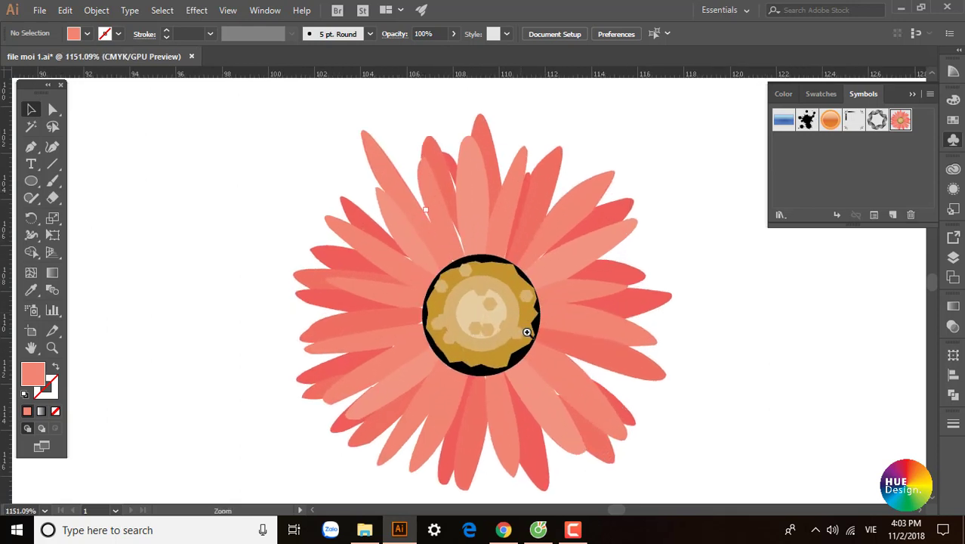
pyautogui.scroll(2, 523, 329)
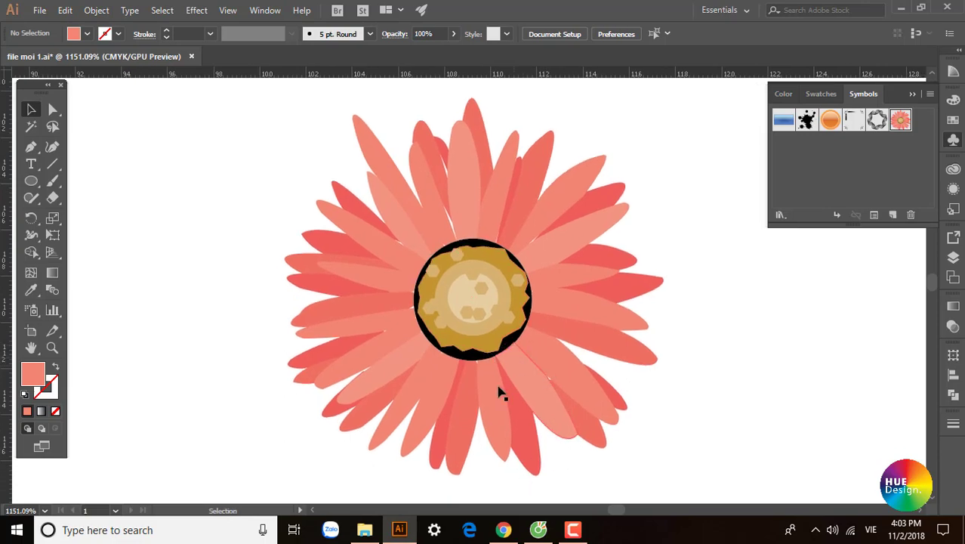